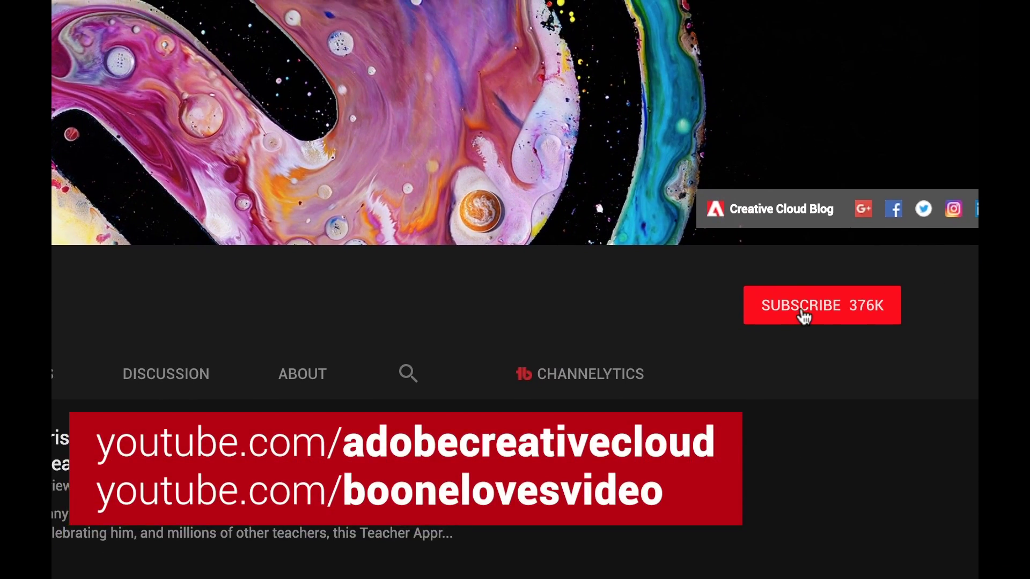
# - Subscribe to the Adobe Creative Cloud channel from its YouTube page
pyautogui.click(803, 314)
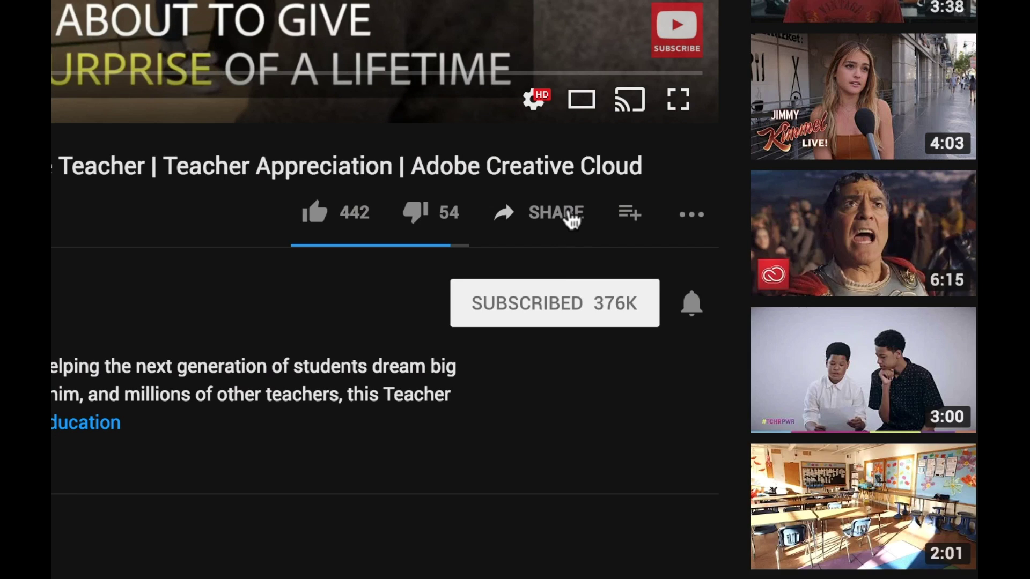
pyautogui.click(572, 220)
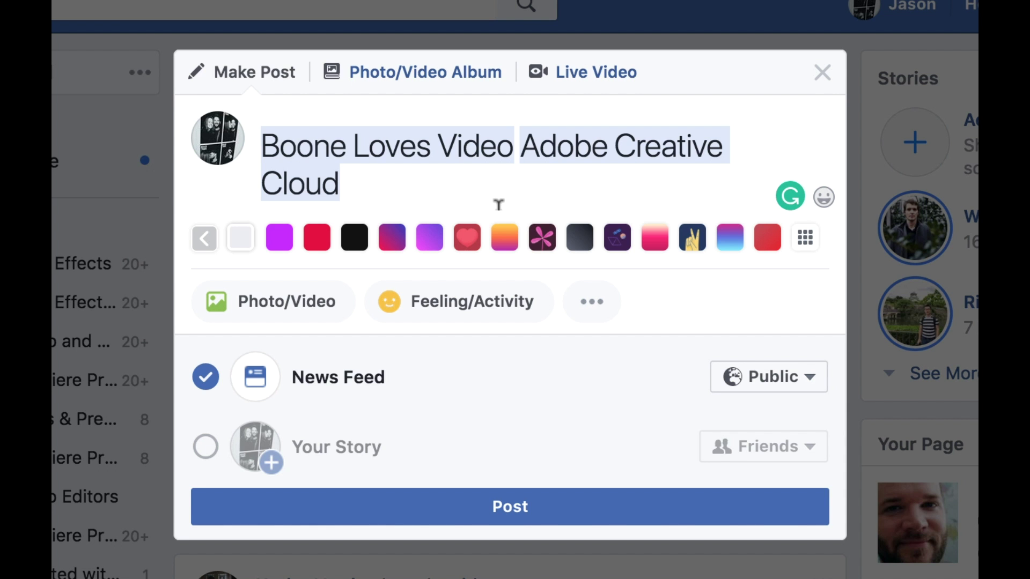
pyautogui.write('I am an')
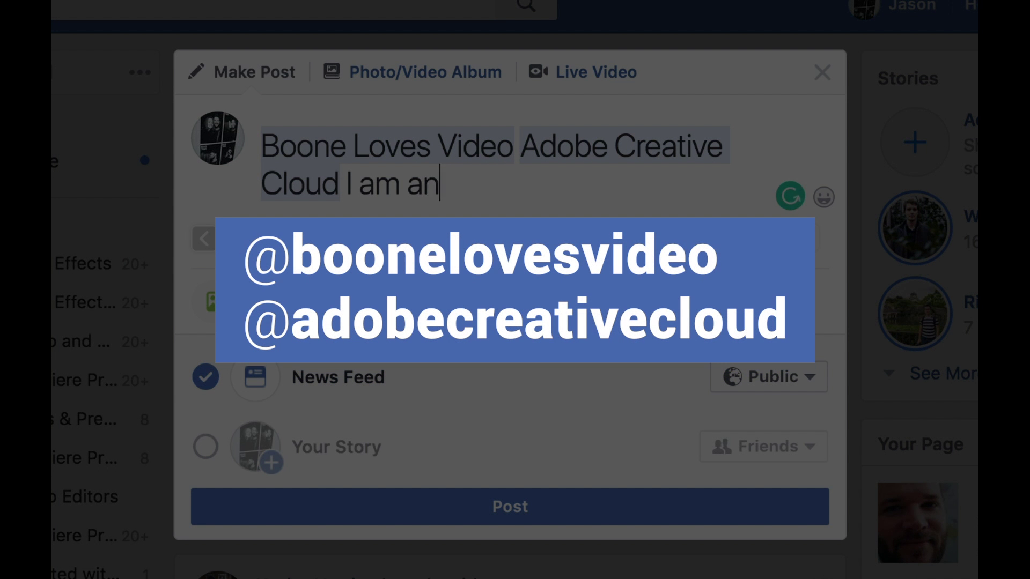
pyautogui.press('BackSpace')
pyautogui.write('Motion Graphics')
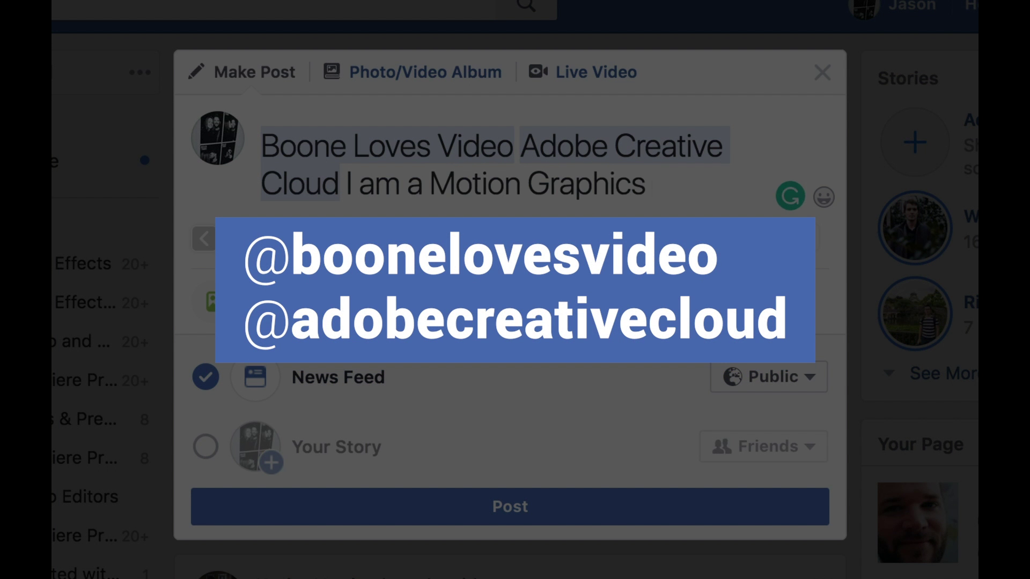
pyautogui.write(' professsi')
pyautogui.press('BackSpace')
pyautogui.press('BackSpace')
pyautogui.write('iona')
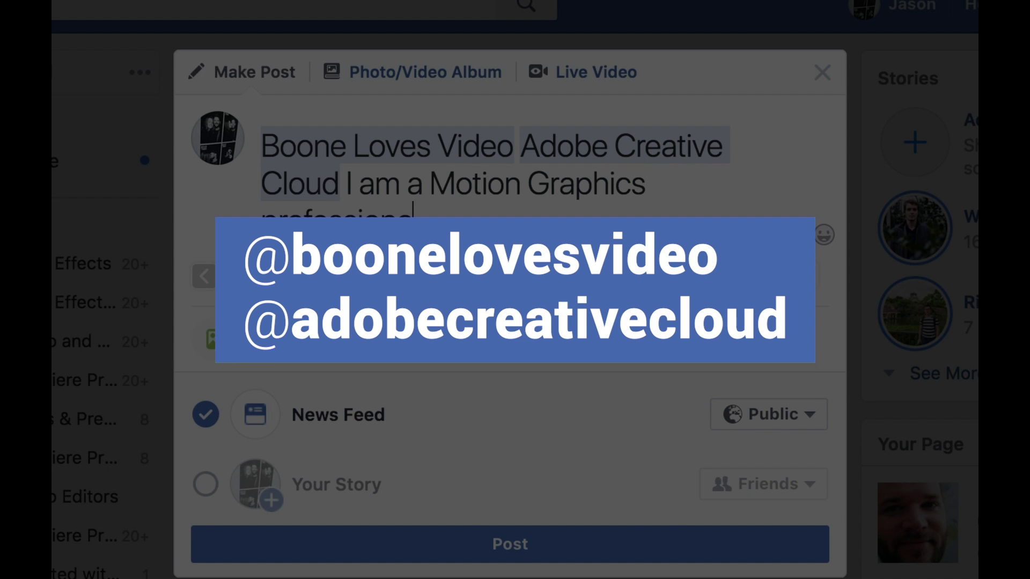
pyautogui.write('l and I')
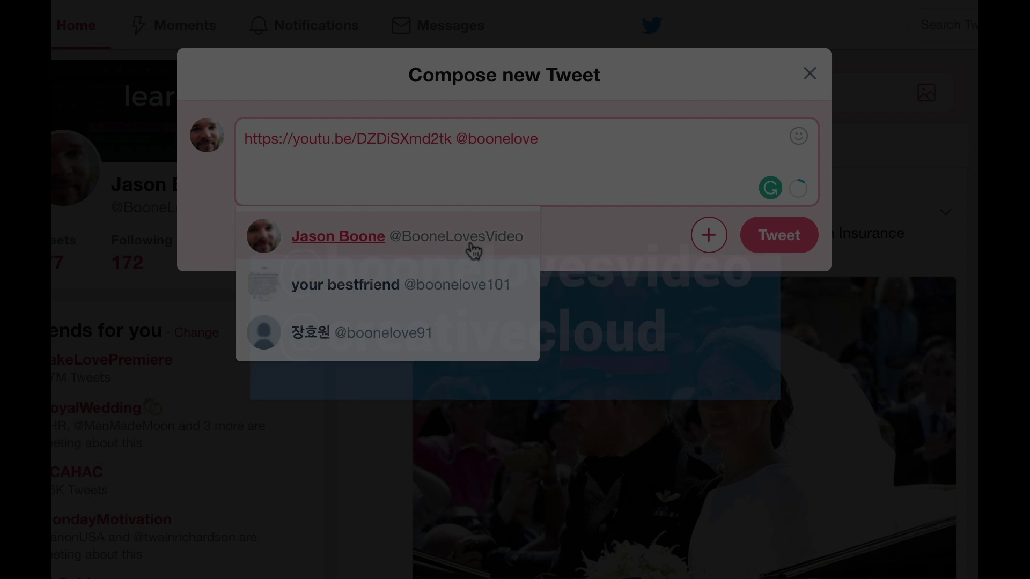
pyautogui.click(473, 249)
pyautogui.write('@creative')
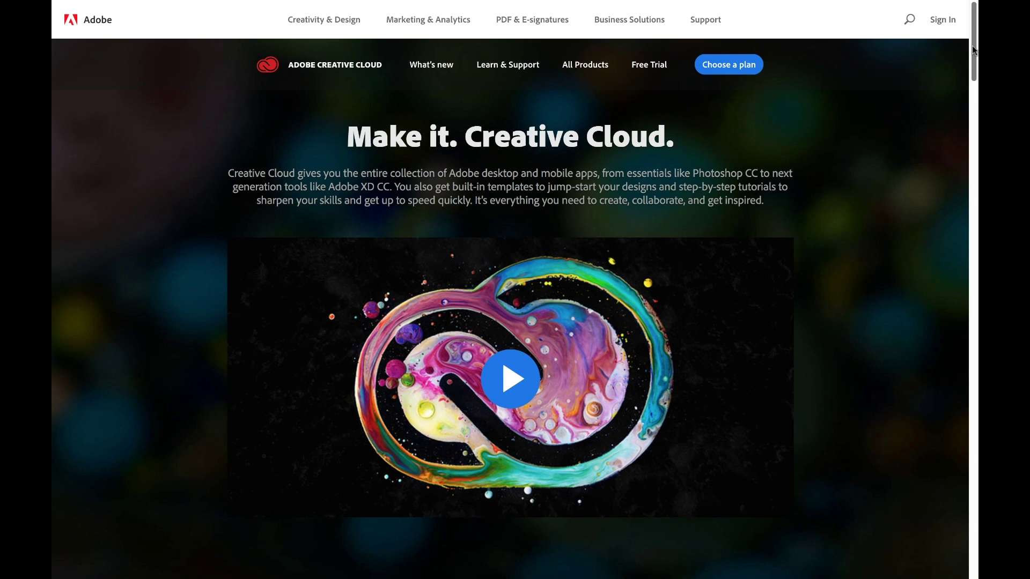
# - Scroll the Creative Cloud page down to the 'Video that's always a cut above' section
pyautogui.moveTo(972, 46); pyautogui.dragTo(972, 344)
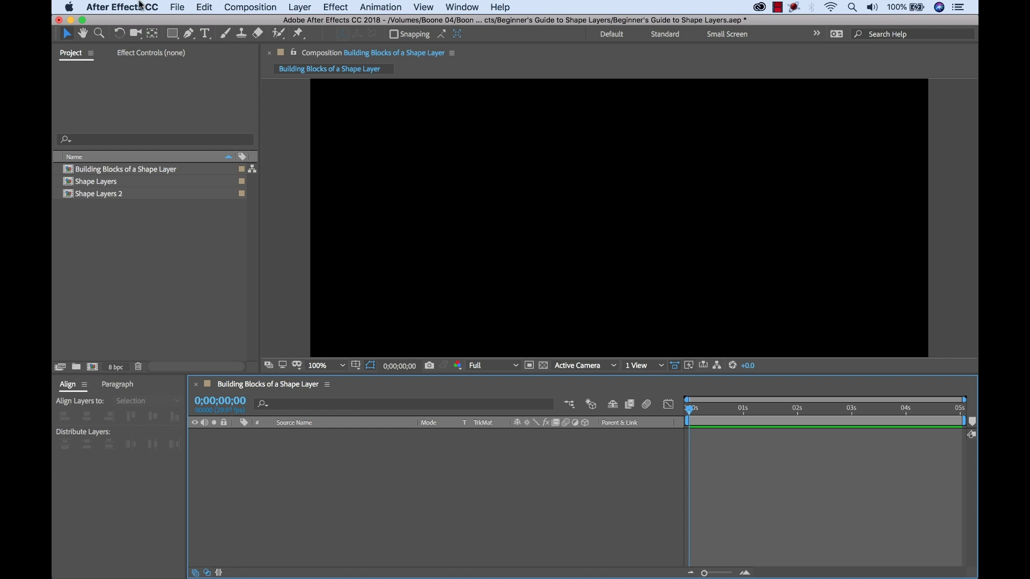
# - Show the shape tool list: Rectangle, Rounded Rectangle, Ellipse, Polygon and Star
pyautogui.click(172, 34)
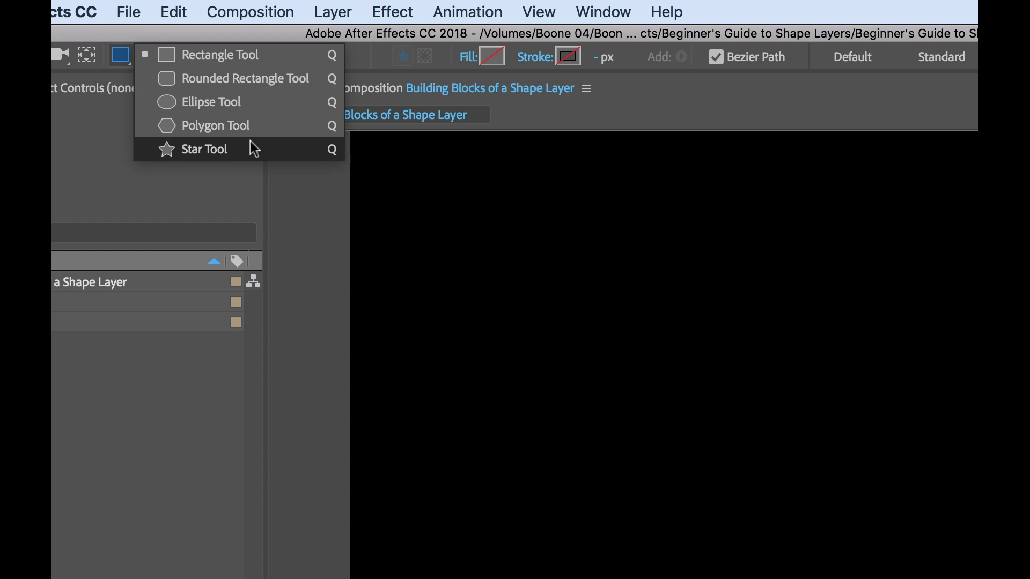
# - Draw a large circle with the Ellipse Tool, creating Shape Layer 1
pyautogui.click(215, 110)
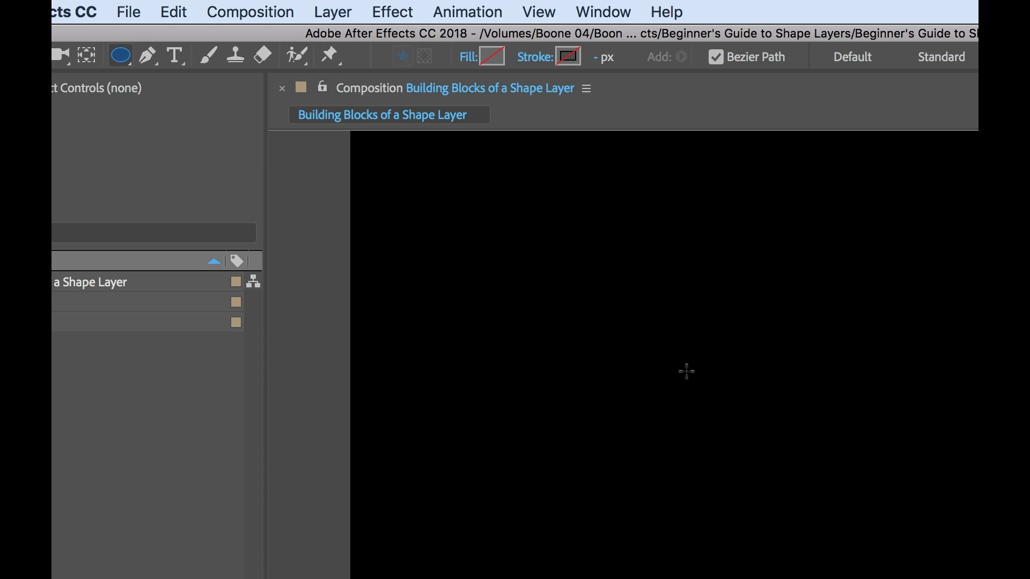
pyautogui.moveTo(632, 247)
pyautogui.mouseDown()
pyautogui.moveTo(841, 345)
pyautogui.moveTo(890, 356)
pyautogui.moveTo(938, 443)
pyautogui.moveTo(914, 419)
pyautogui.mouseUp()
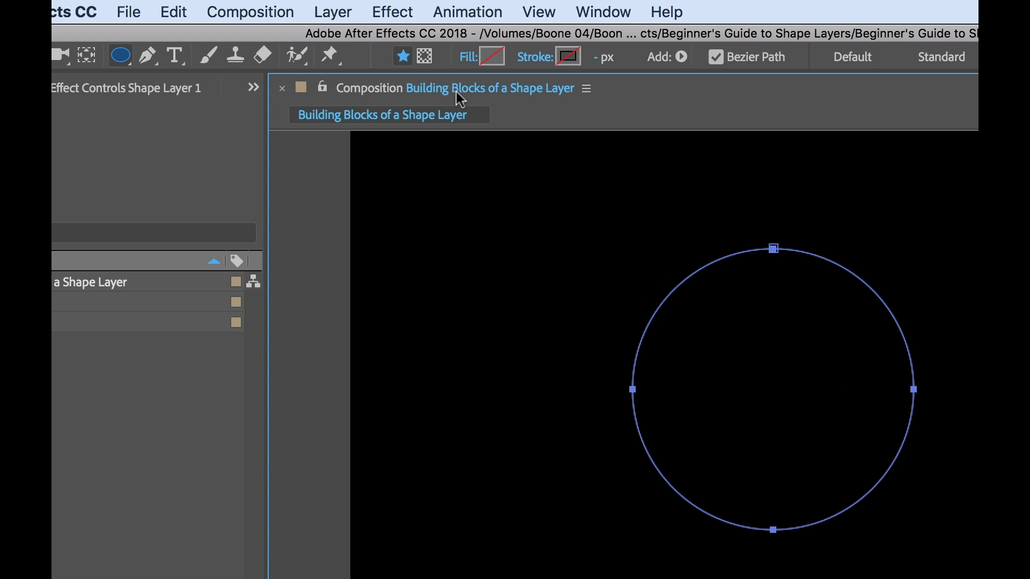
# - Give the circle a solid yellow fill
pyautogui.click(468, 58)
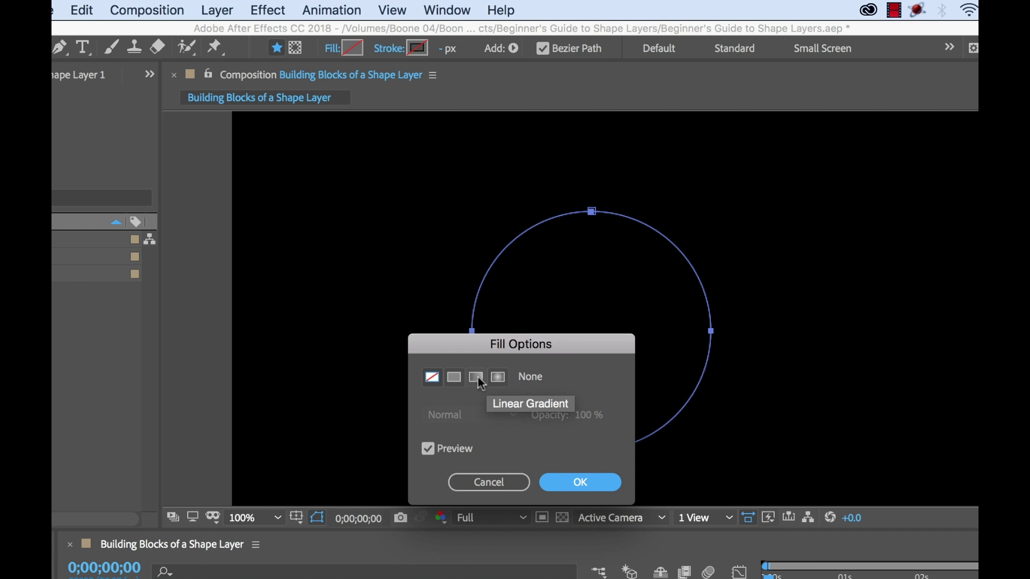
pyautogui.click(454, 377)
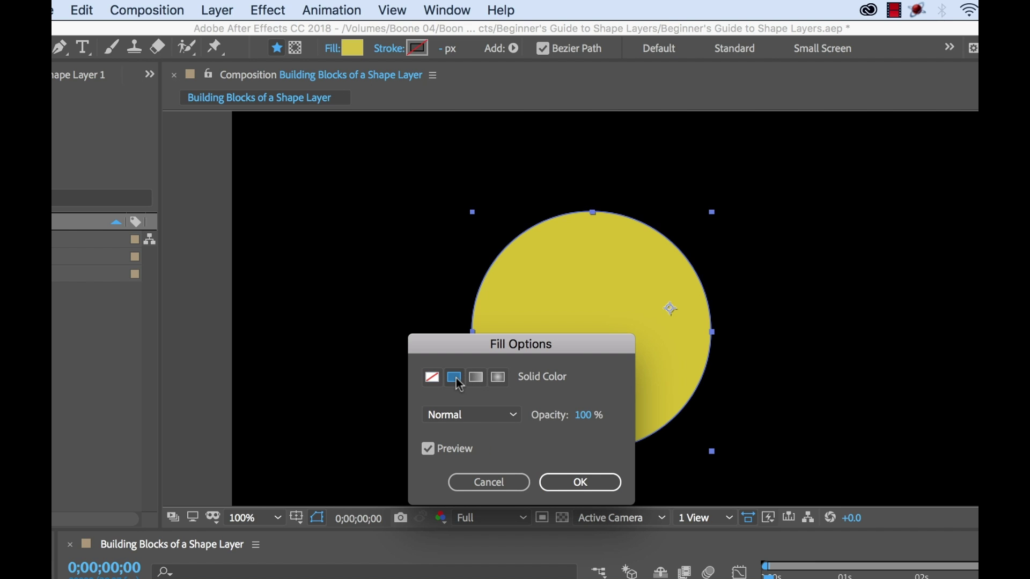
pyautogui.click(565, 491)
pyautogui.click(355, 51)
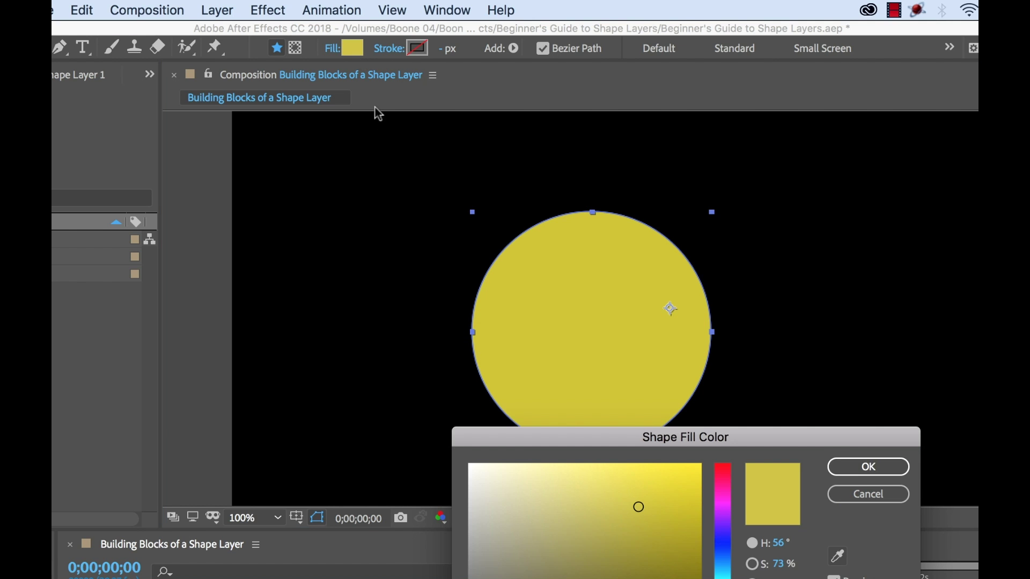
pyautogui.click(855, 496)
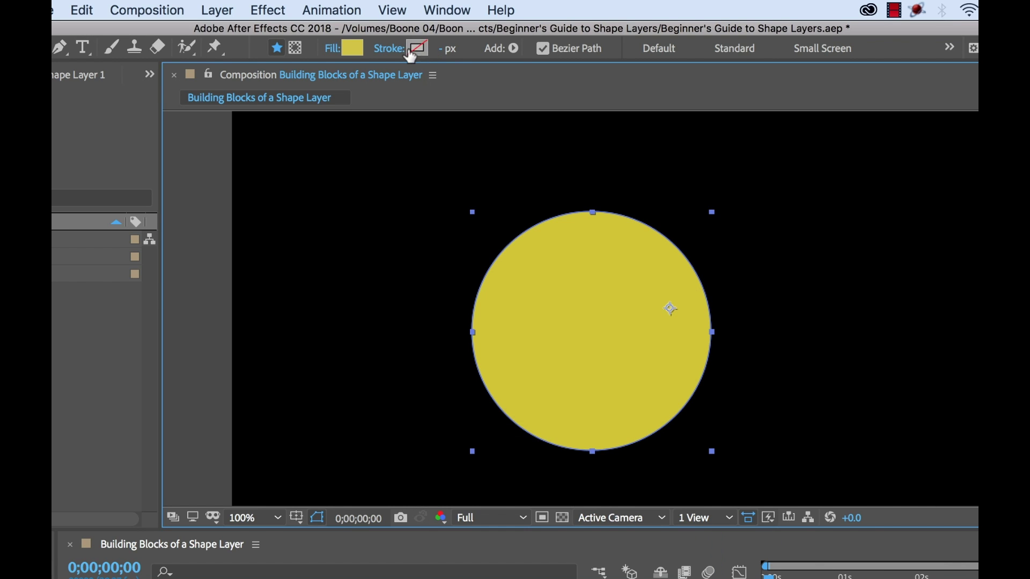
# - Add a solid grey stroke and widen it from 57 to 64 px
pyautogui.click(391, 47)
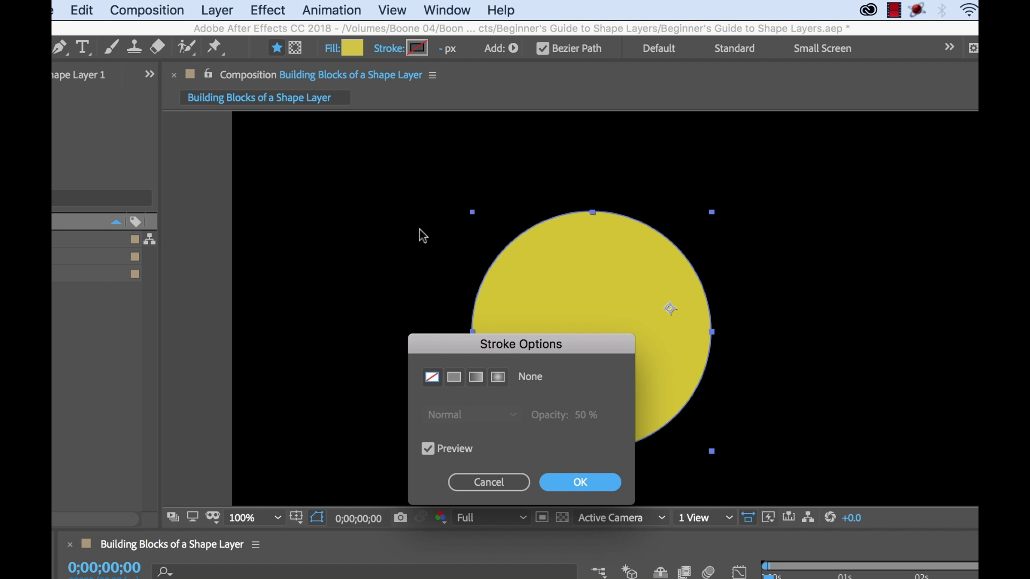
pyautogui.click(454, 377)
pyautogui.click(582, 482)
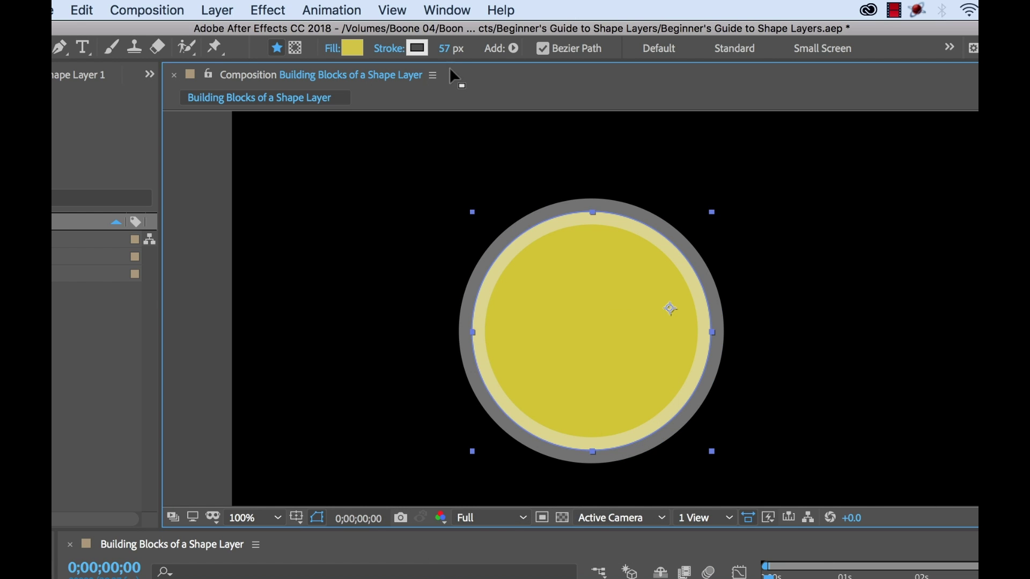
pyautogui.moveTo(445, 48)
pyautogui.mouseDown()
pyautogui.moveTo(457, 50)
pyautogui.moveTo(446, 50)
pyautogui.mouseUp()
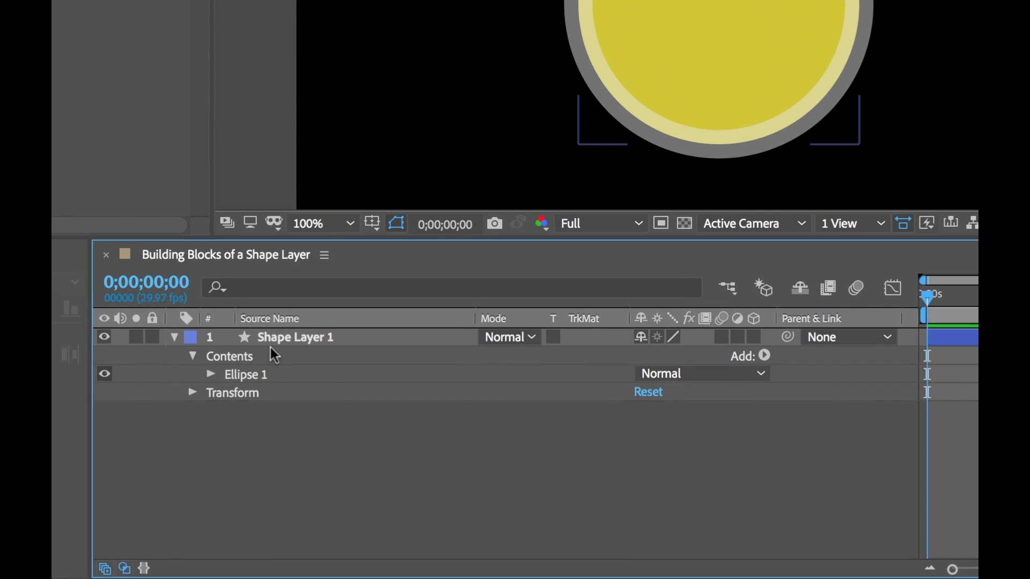
# - Expand Contents and Ellipse 1 to show Path 1, Stroke 1, Fill 1 and Transform: Ellipse 1
pyautogui.click(193, 356)
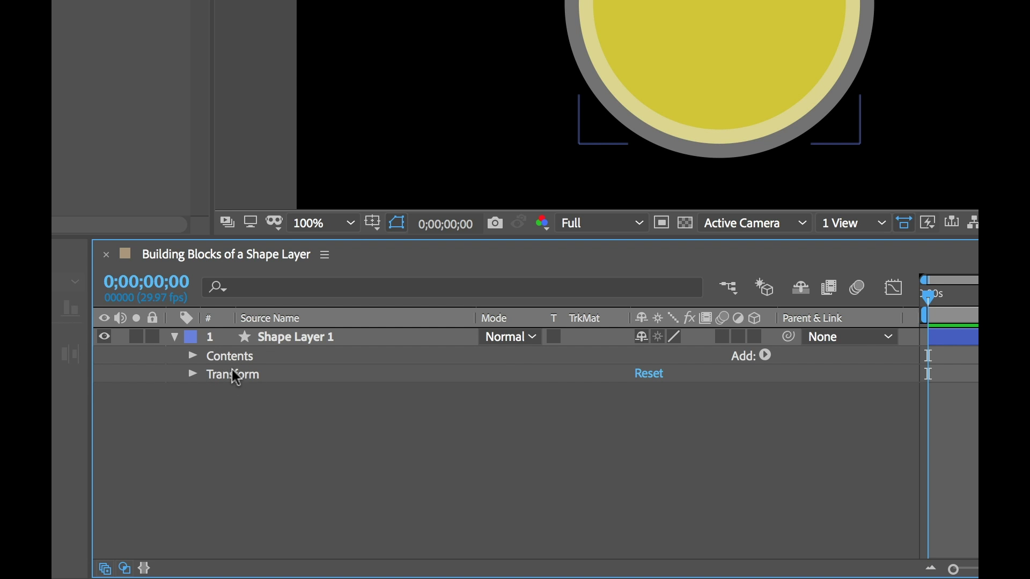
pyautogui.click(193, 357)
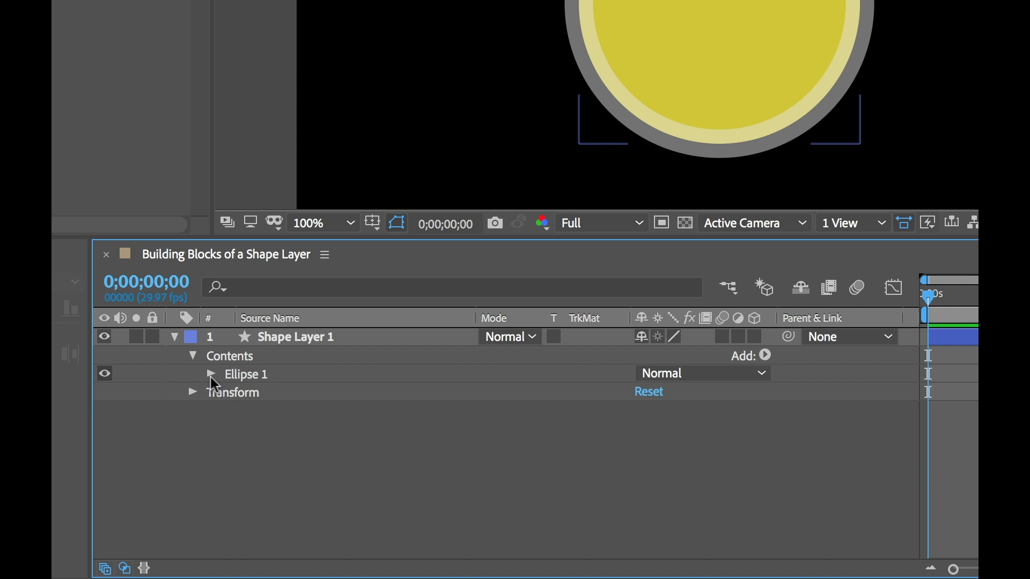
pyautogui.click(212, 375)
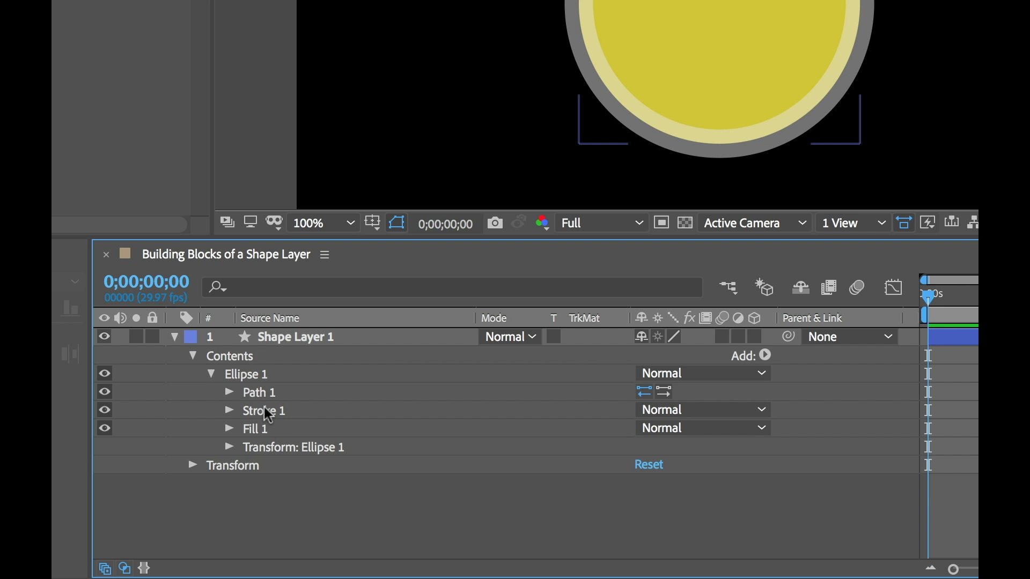
pyautogui.click(229, 391)
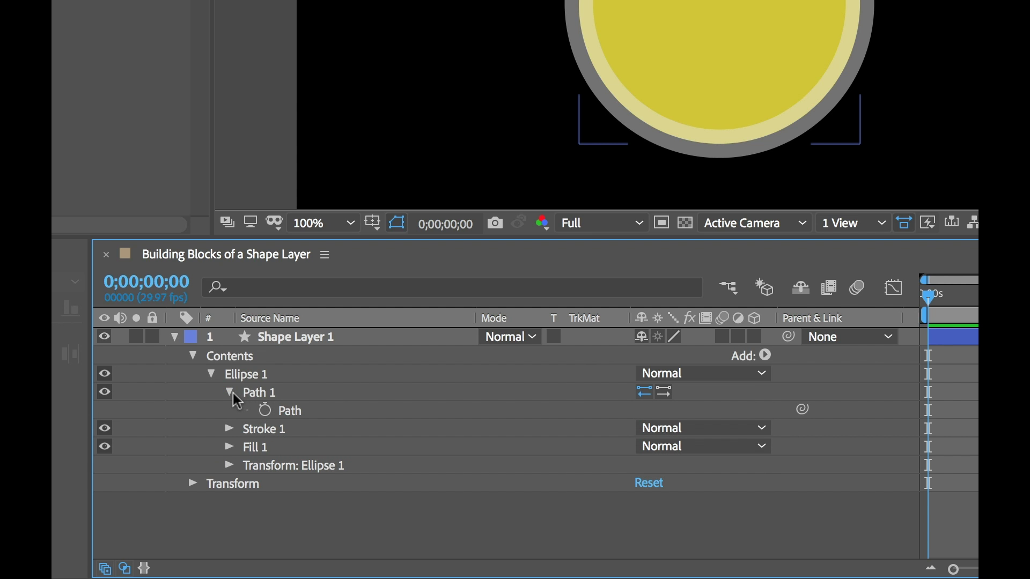
pyautogui.click(230, 391)
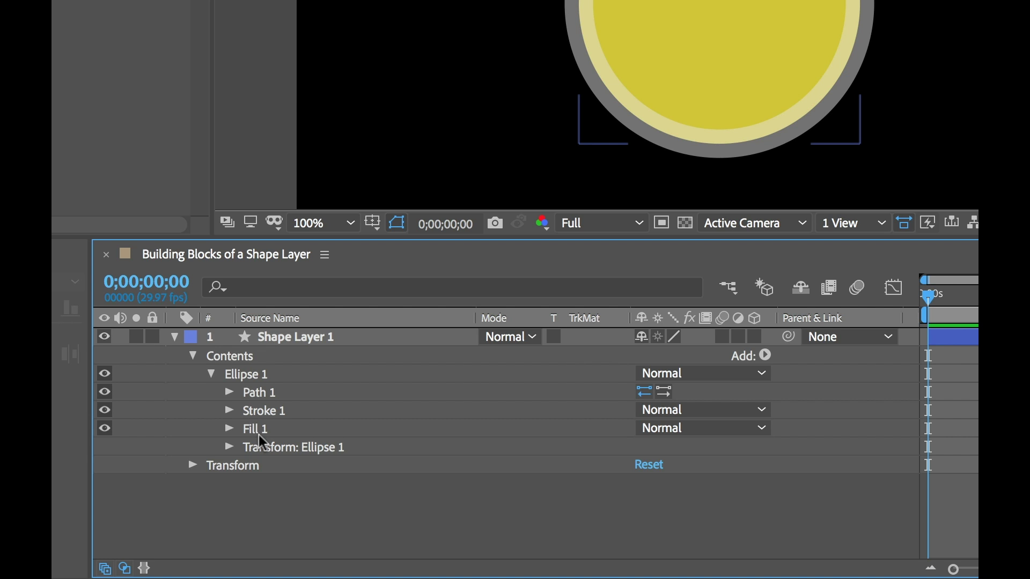
# - Set Stroke 1 opacity from 50% to 100%, then briefly inspect Fill 1's properties
pyautogui.click(229, 410)
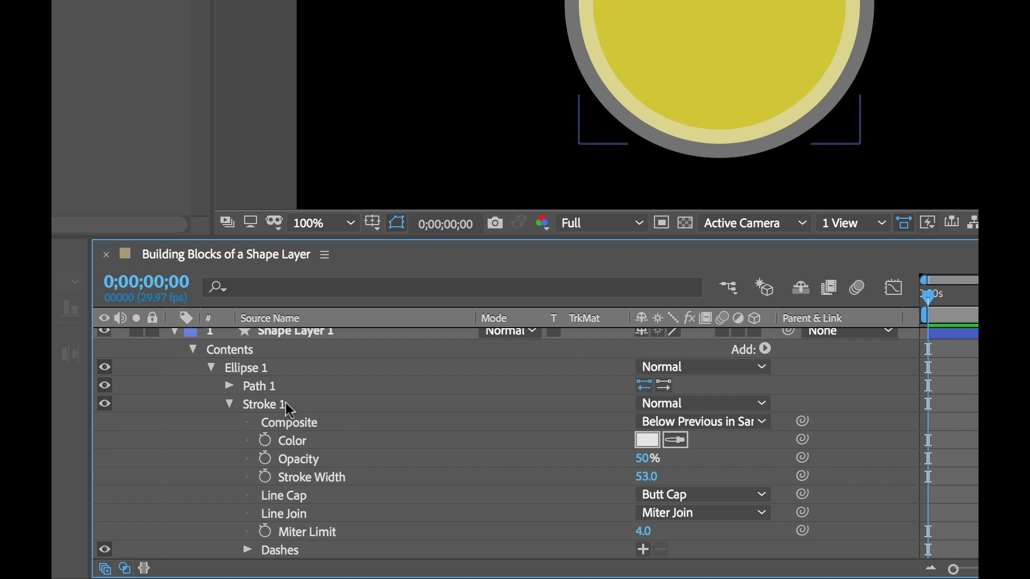
pyautogui.scroll(-2, 382, 442)
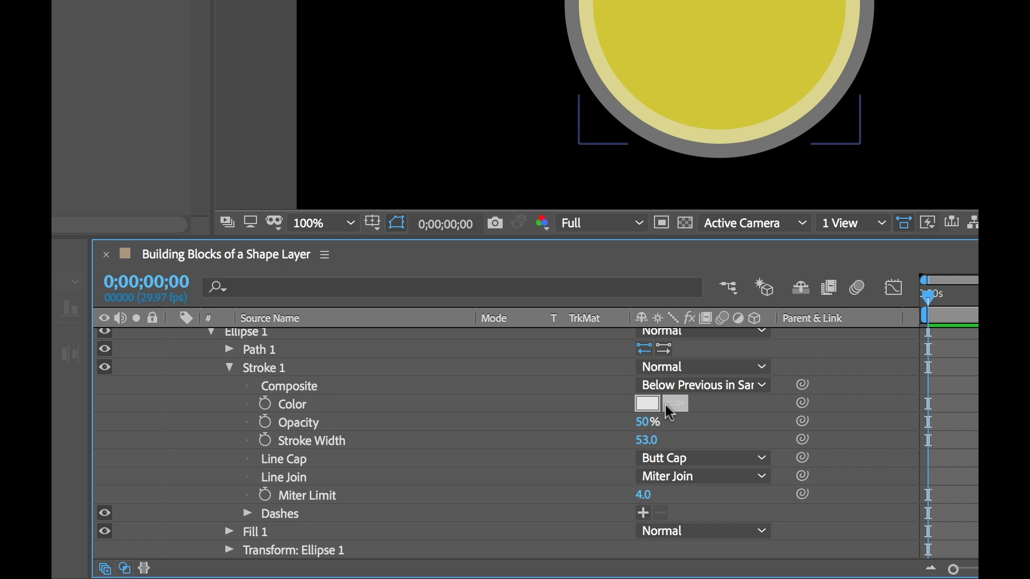
pyautogui.moveTo(649, 424); pyautogui.dragTo(738, 419)
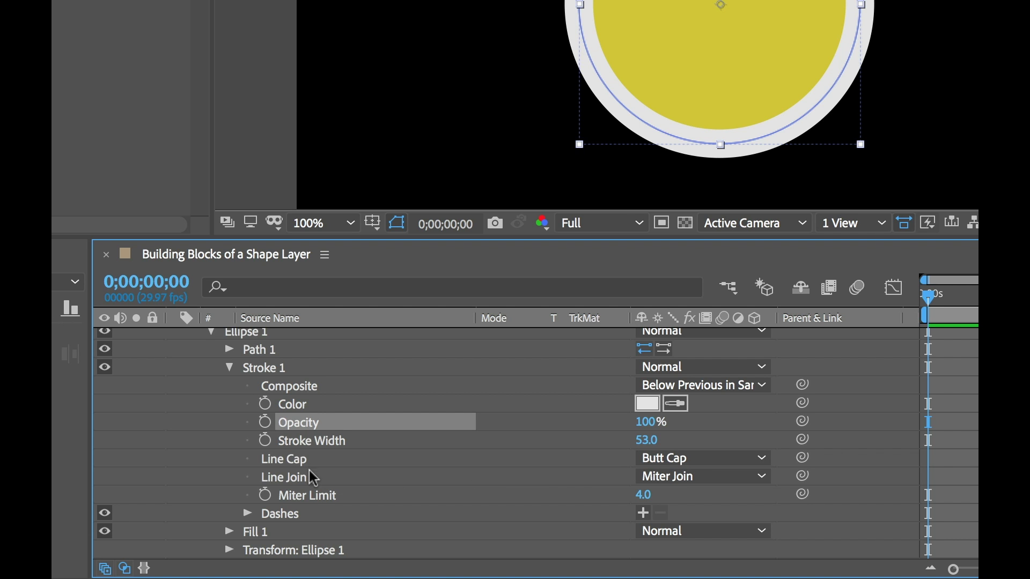
pyautogui.click(228, 370)
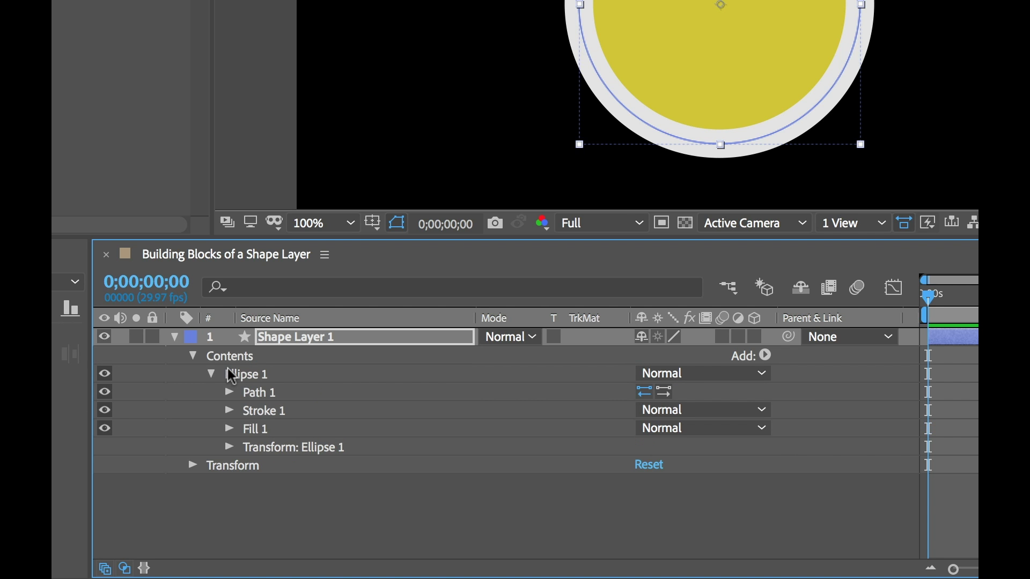
pyautogui.click(229, 429)
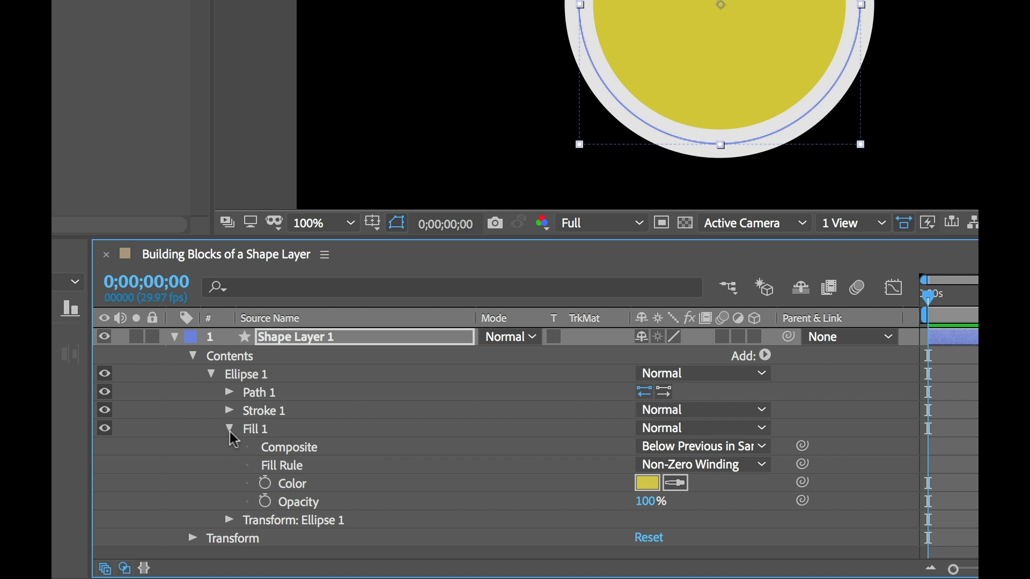
pyautogui.click(230, 429)
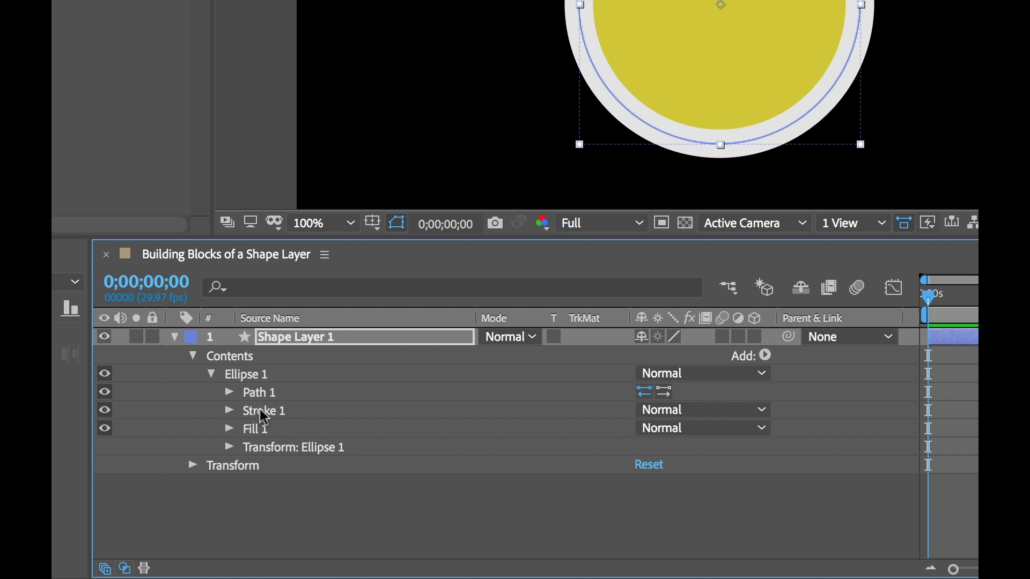
# - Inspect the Transform: Ellipse 1 properties, then collapse the Ellipse 1 group
pyautogui.click(229, 447)
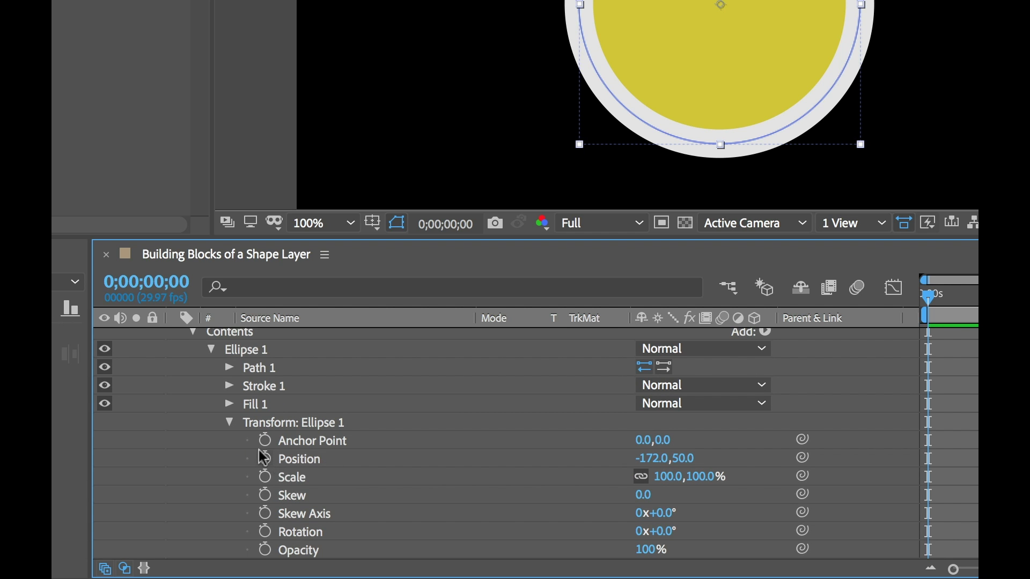
pyautogui.click(230, 423)
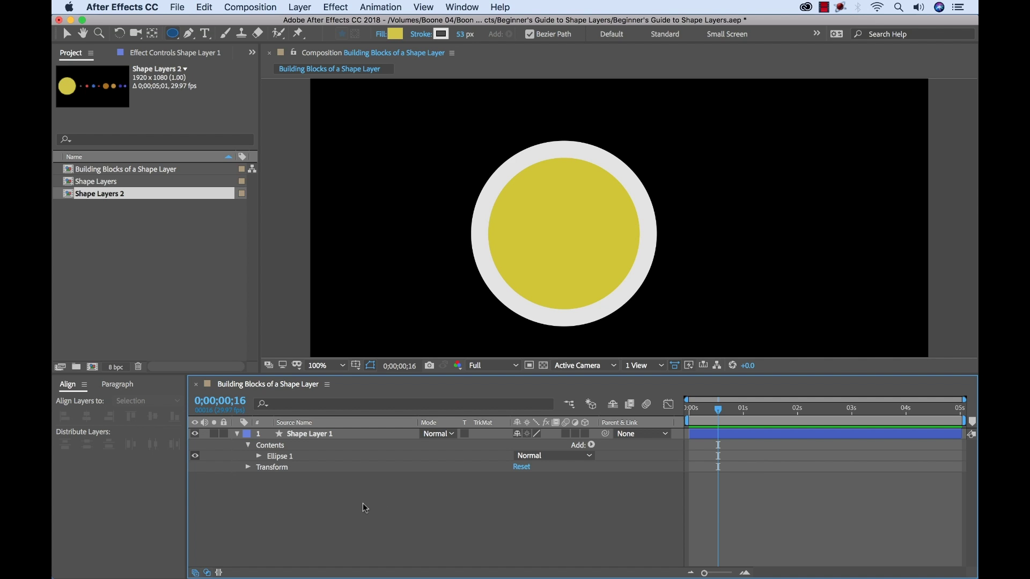
# - Draw Ellipse 2 inside Shape Layer 1, then draw and delete a test Shape Layer 2
pyautogui.click(310, 434)
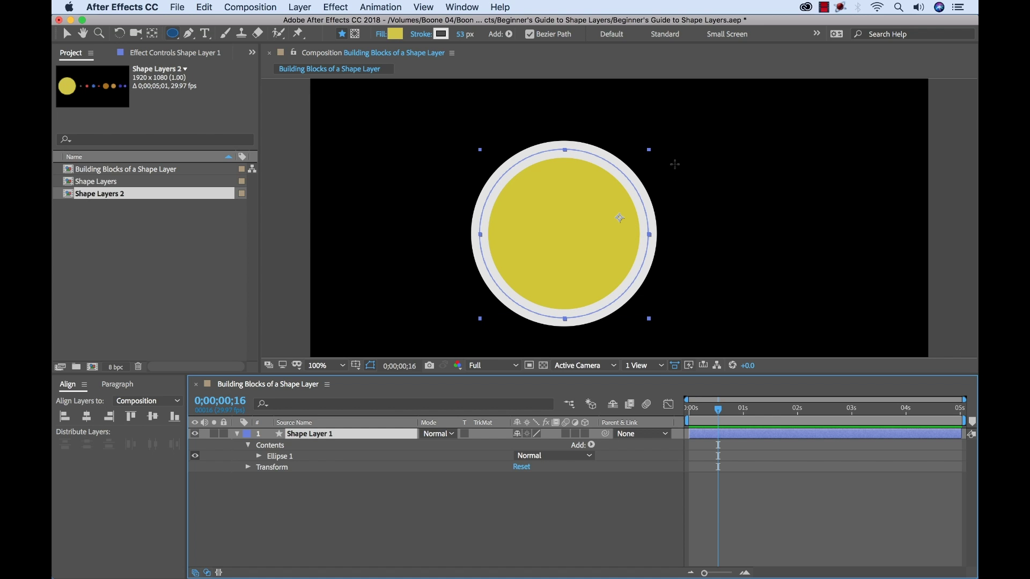
pyautogui.moveTo(658, 155); pyautogui.dragTo(818, 306)
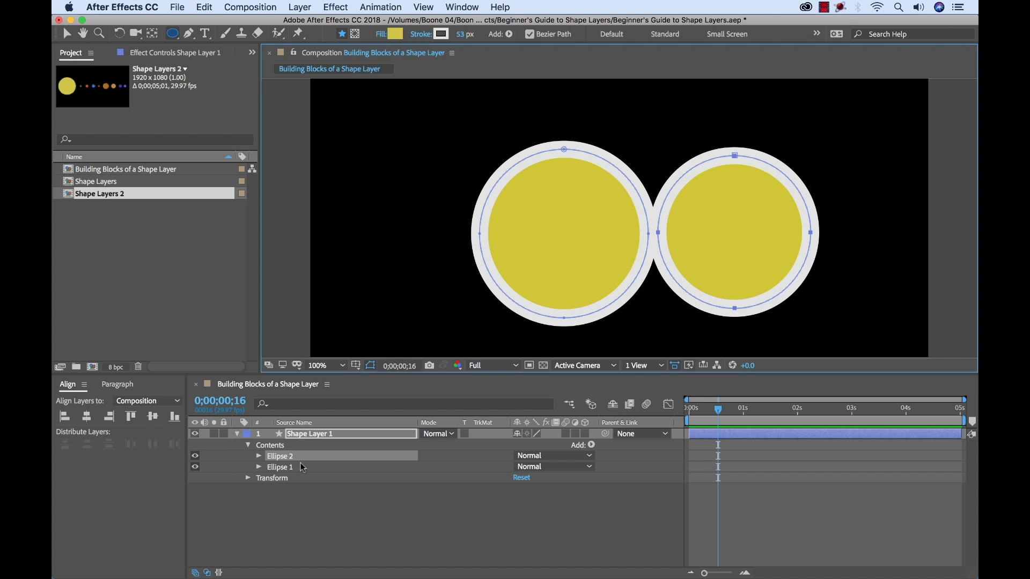
pyautogui.click(306, 504)
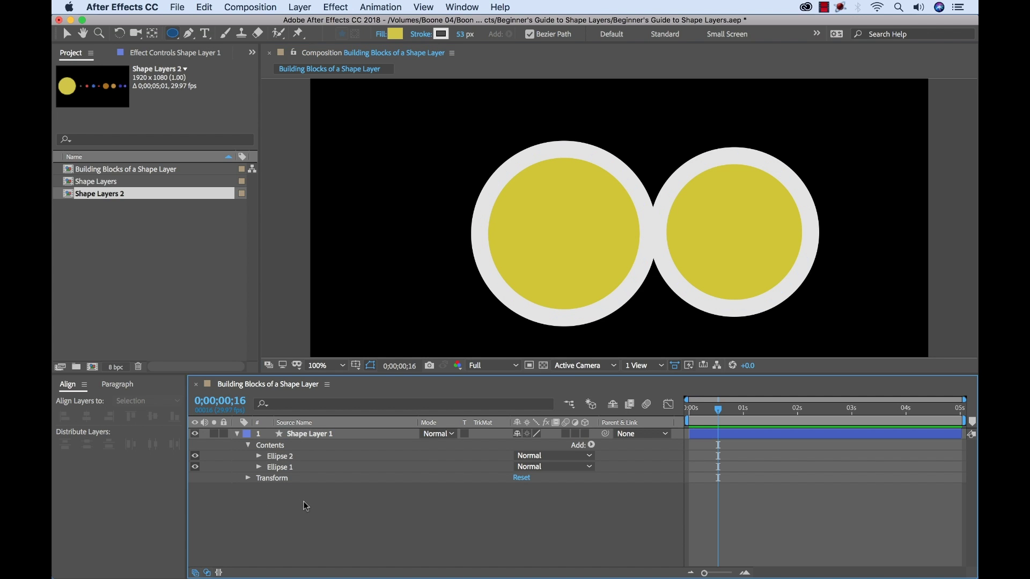
pyautogui.moveTo(377, 134); pyautogui.dragTo(493, 250)
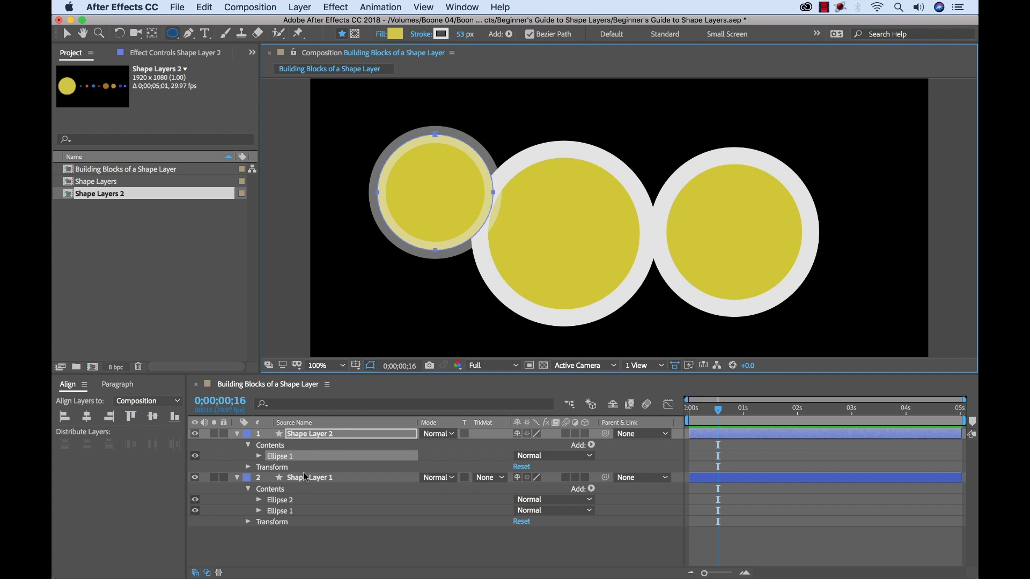
pyautogui.press('Delete')
# - Select the Ellipse 1 and Ellipse 2 groups in turn, ending with Ellipse 1 selected
pyautogui.click(305, 456)
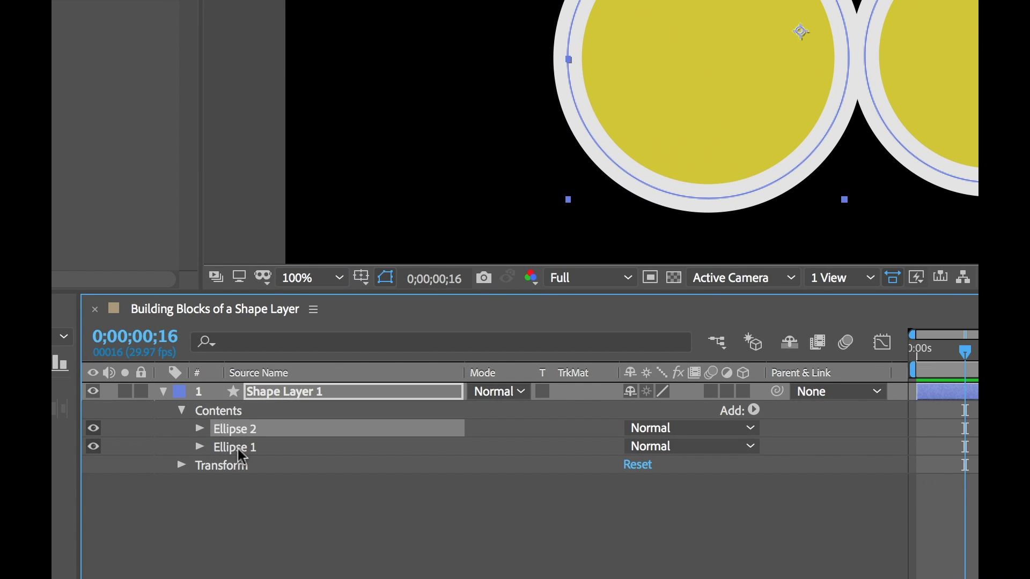
pyautogui.click(238, 452)
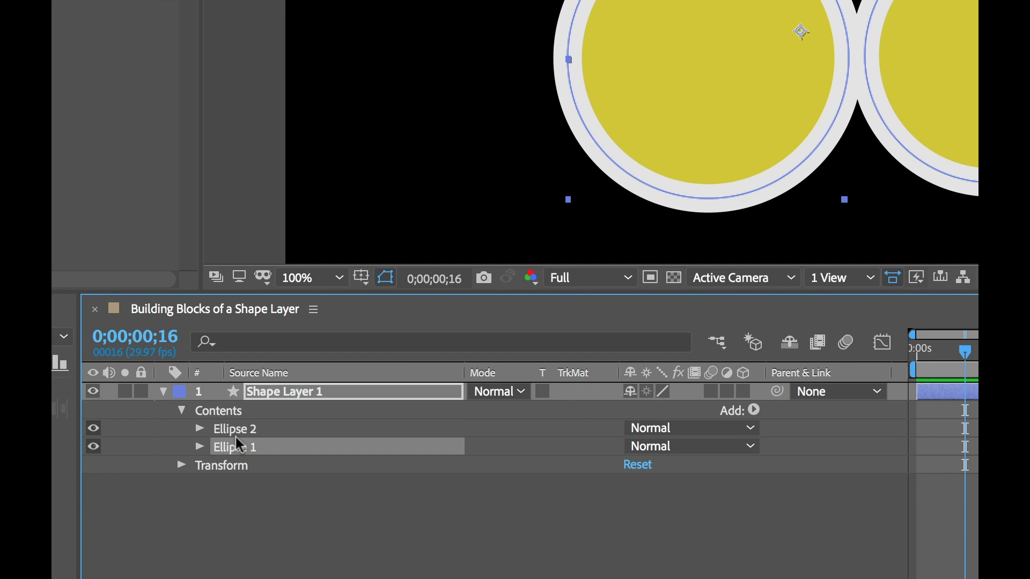
pyautogui.click(236, 429)
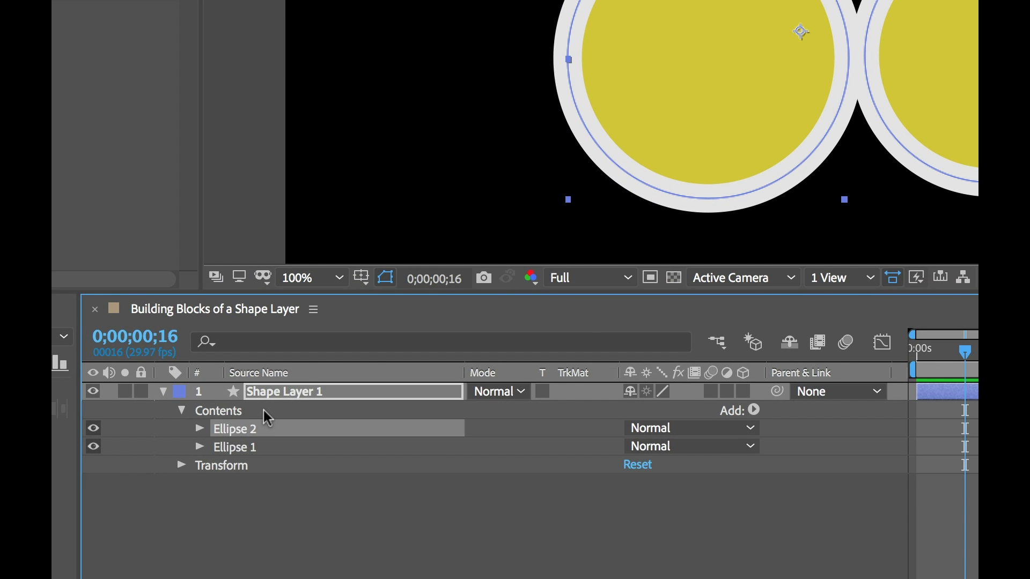
pyautogui.click(282, 523)
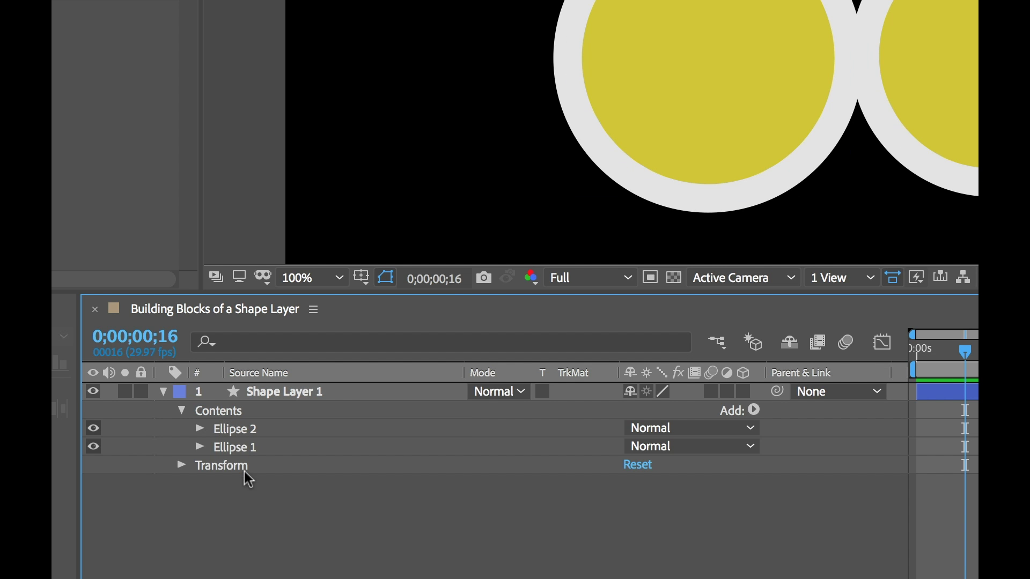
pyautogui.click(233, 445)
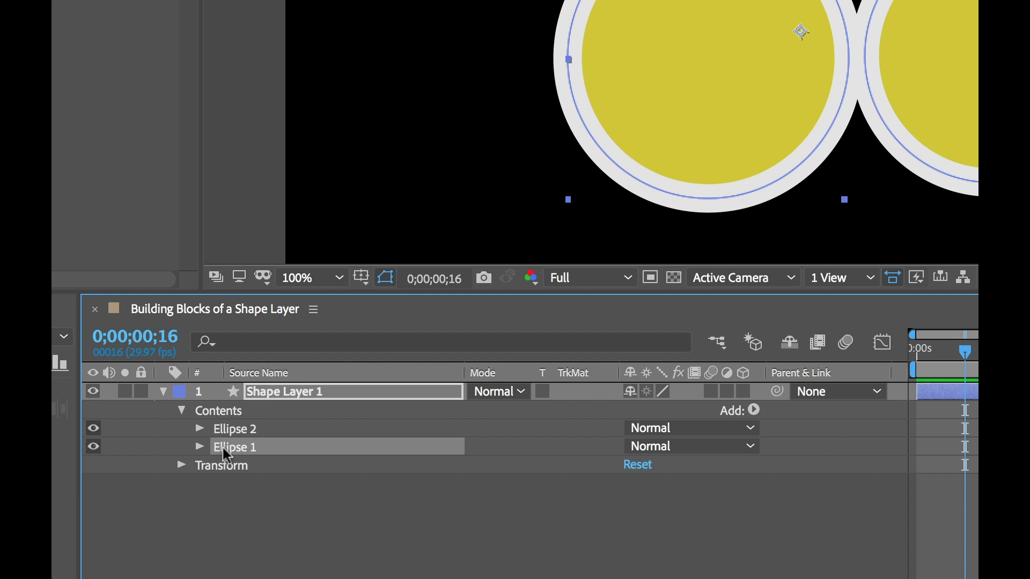
# - Drag Ellipse 2 into the Ellipse 1 group, then expand both to check the nesting
pyautogui.moveTo(224, 452)
pyautogui.mouseDown()
pyautogui.moveTo(227, 433)
pyautogui.moveTo(229, 443)
pyautogui.mouseUp()
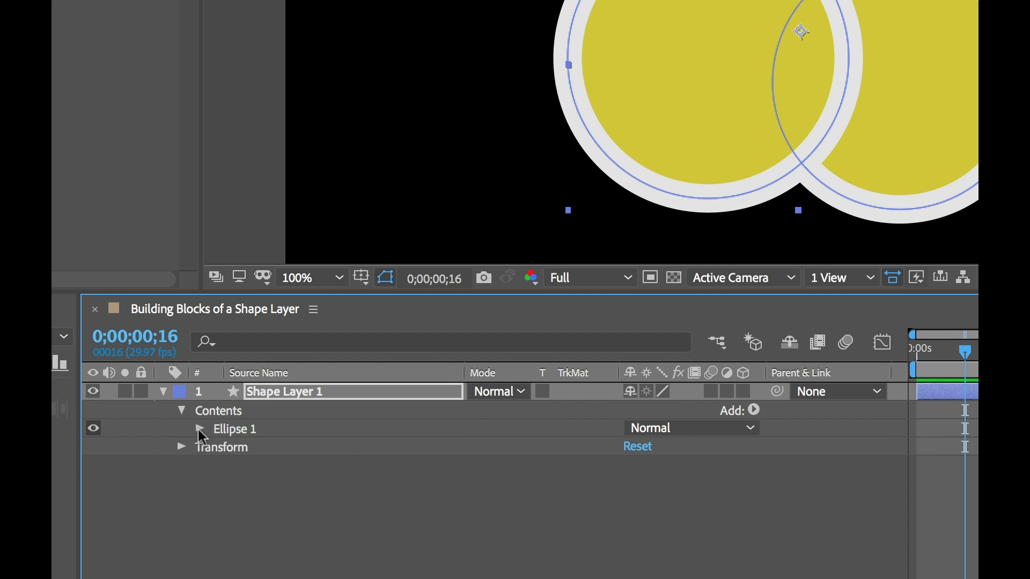
pyautogui.click(200, 429)
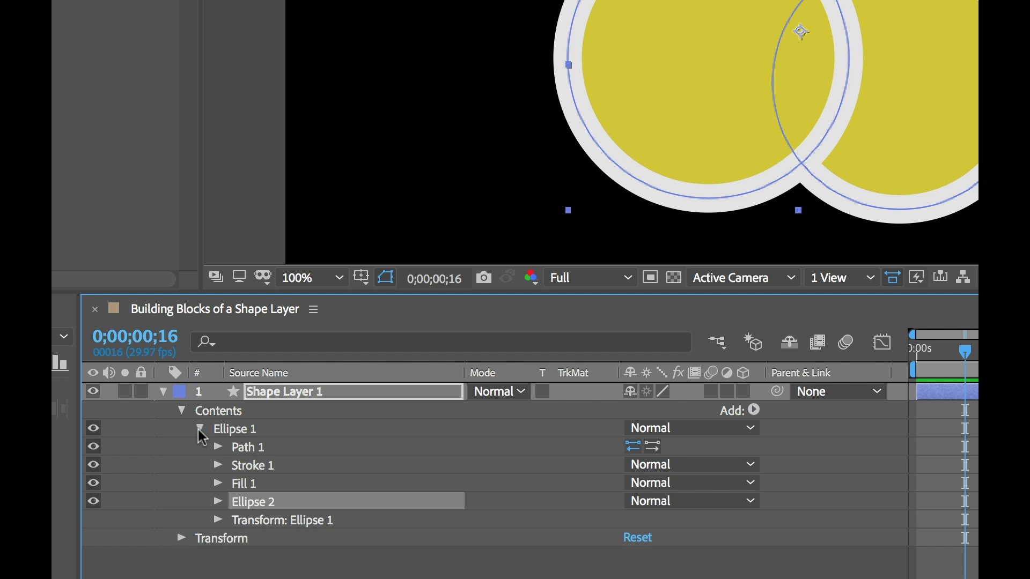
pyautogui.click(218, 502)
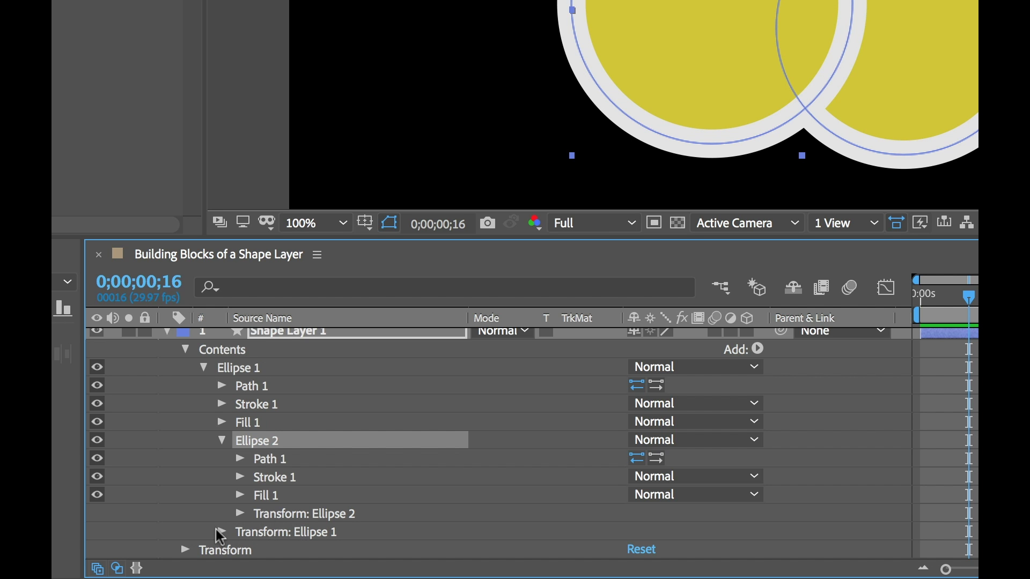
pyautogui.click(222, 442)
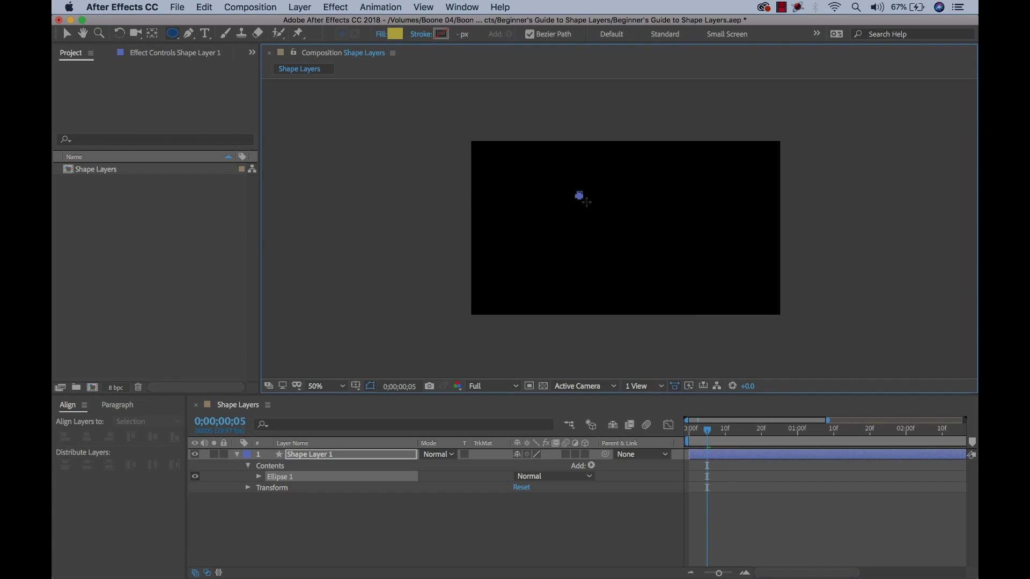
# - Draw the sun circle and the coloured planet row, finishing the Earth group name
pyautogui.moveTo(578, 195); pyautogui.dragTo(651, 262)
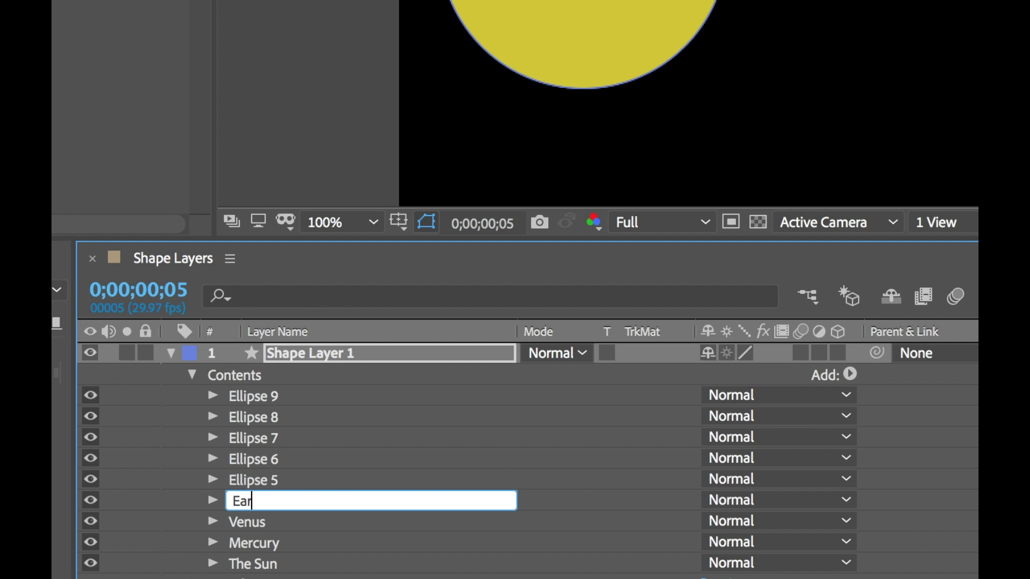
pyautogui.write('th')
pyautogui.press('Return')
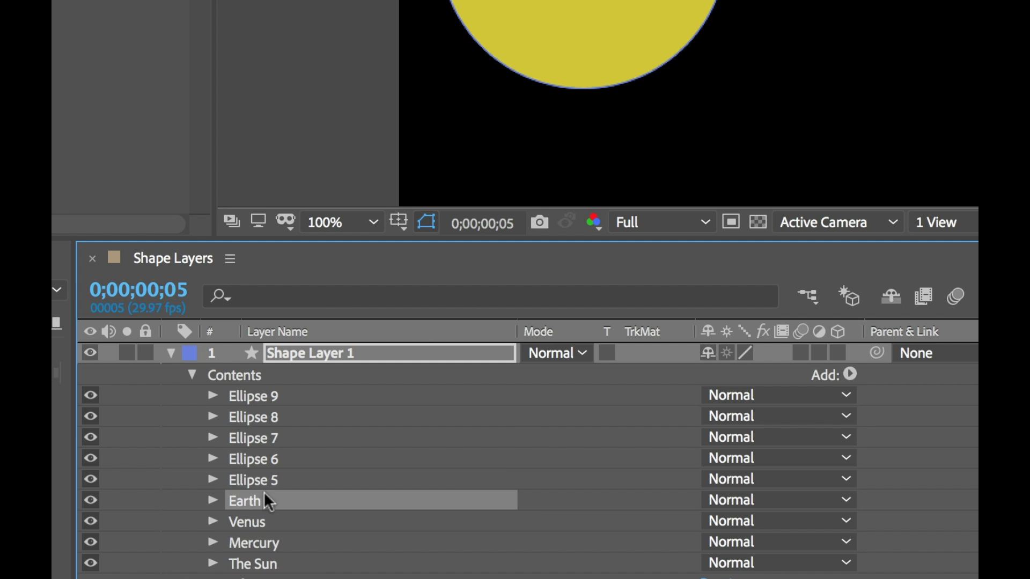
# - Rename Ellipse 5 to Mars and Ellipse 6 to Jupiter
pyautogui.click(264, 482)
pyautogui.press('Return')
pyautogui.write('Mars')
pyautogui.press('Return')
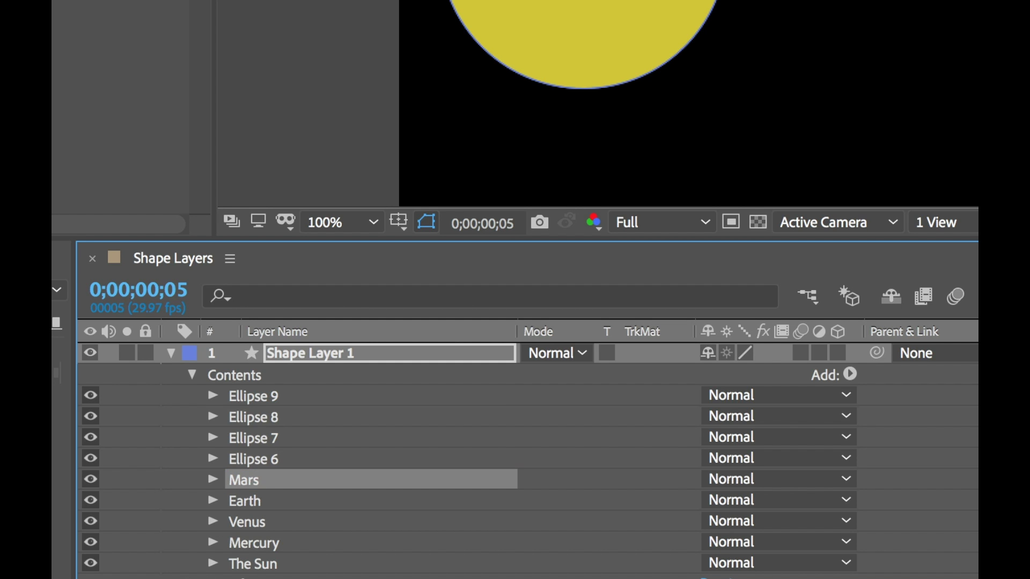
pyautogui.click(258, 463)
pyautogui.press('Return')
pyautogui.write('Jupi')
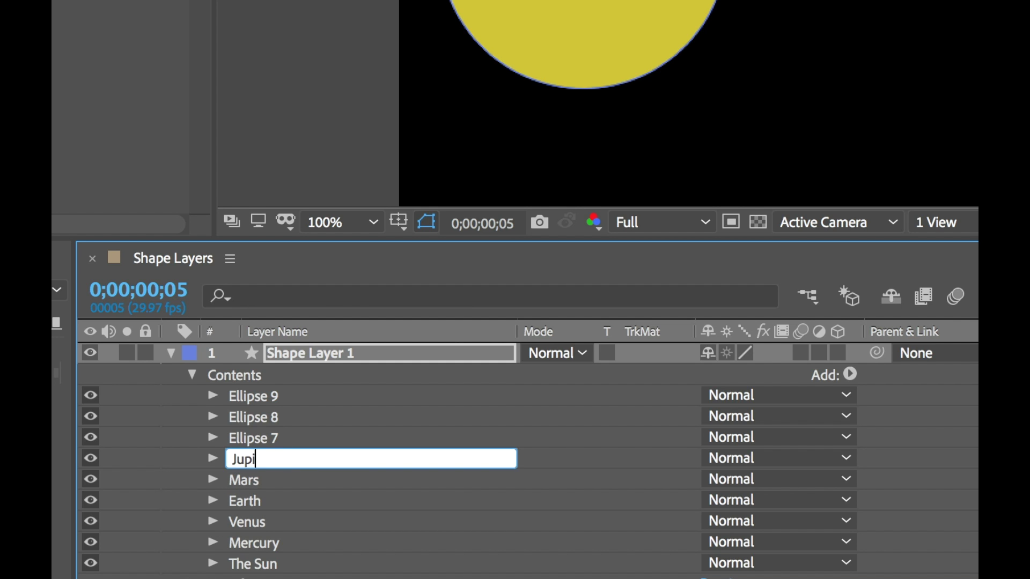
pyautogui.write('ter')
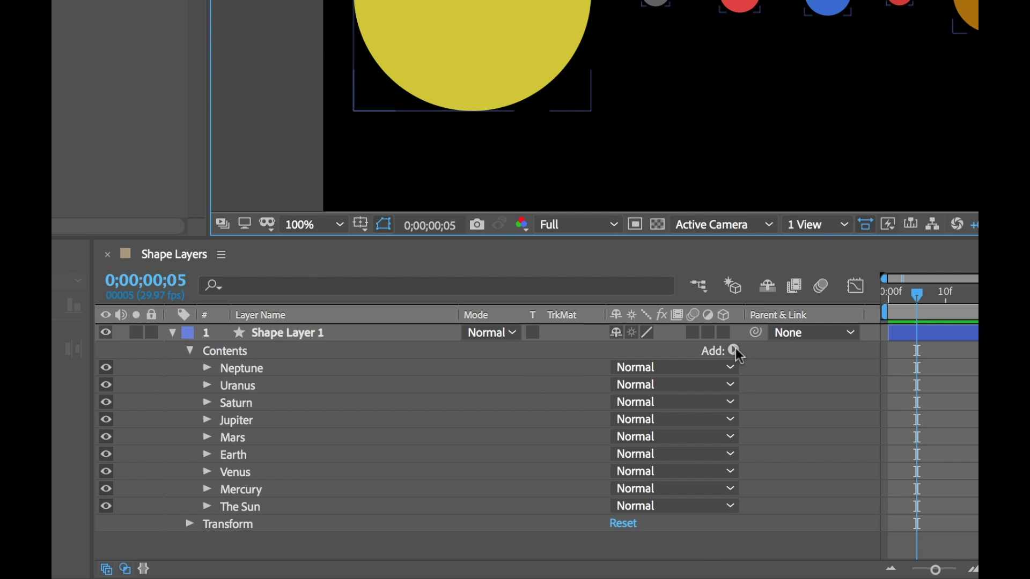
# - Move Neptune through The Sun into a new empty group named Solar System
pyautogui.click(735, 351)
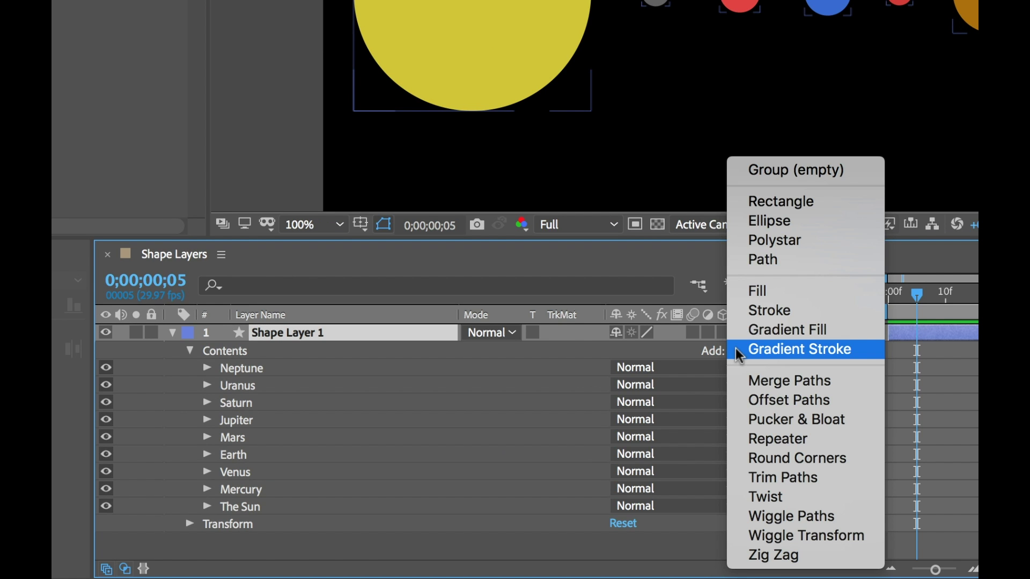
pyautogui.click(852, 170)
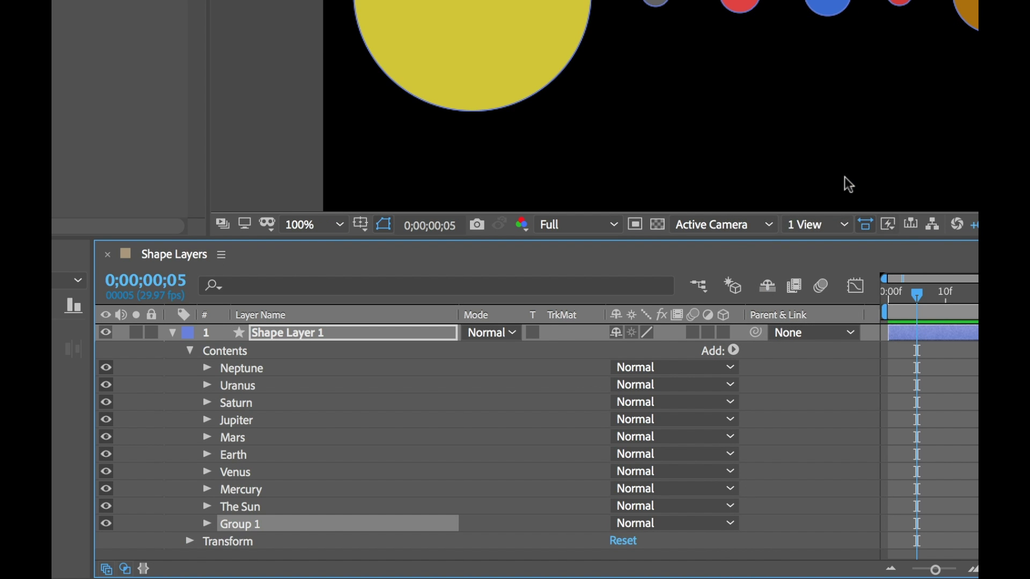
pyautogui.click(248, 368)
pyautogui.keyDown('shift'); pyautogui.click(248, 509); pyautogui.keyUp('shift')
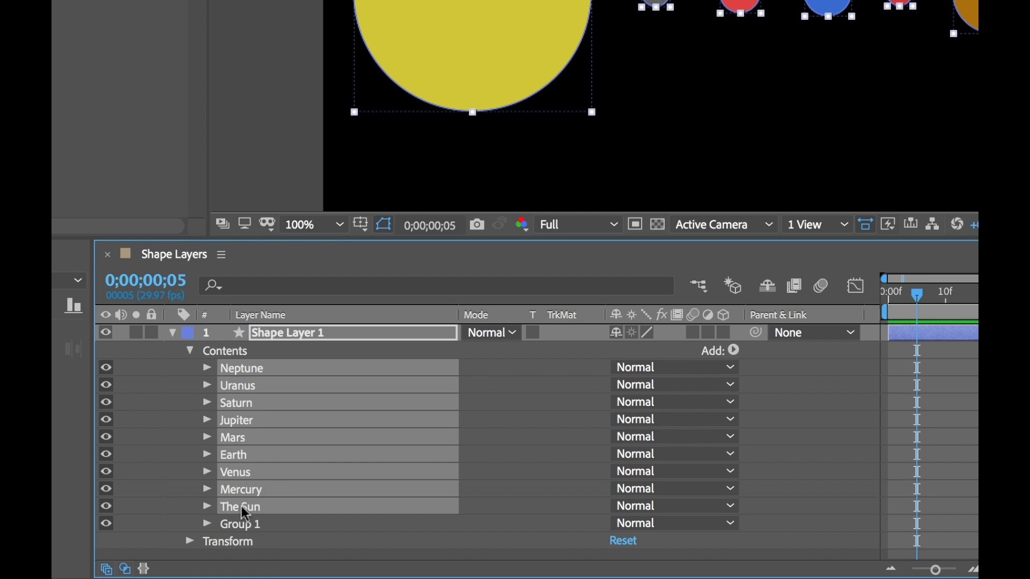
pyautogui.moveTo(241, 508); pyautogui.dragTo(248, 528)
pyautogui.press('Return')
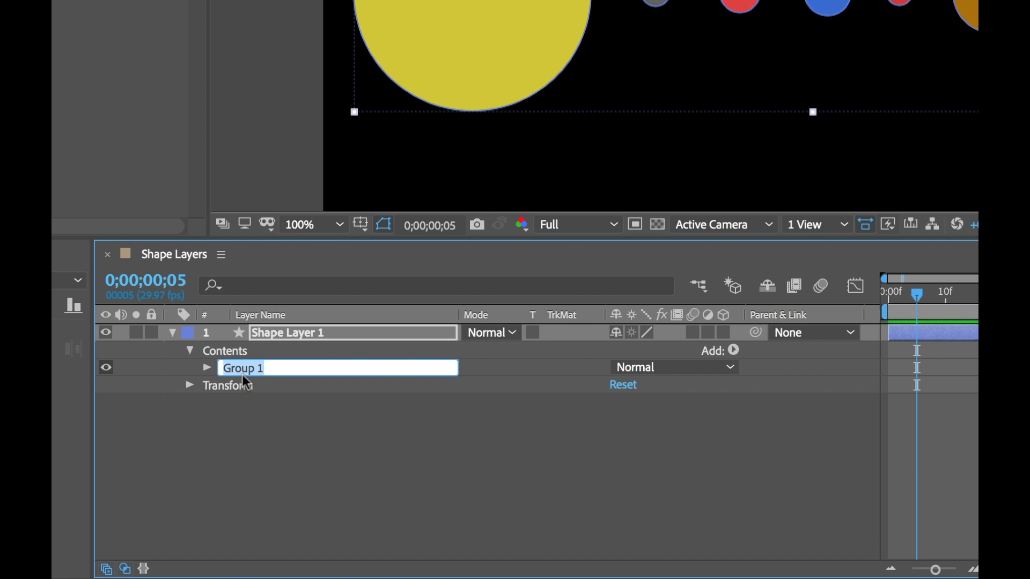
pyautogui.write('Solar System')
pyautogui.press('Return')
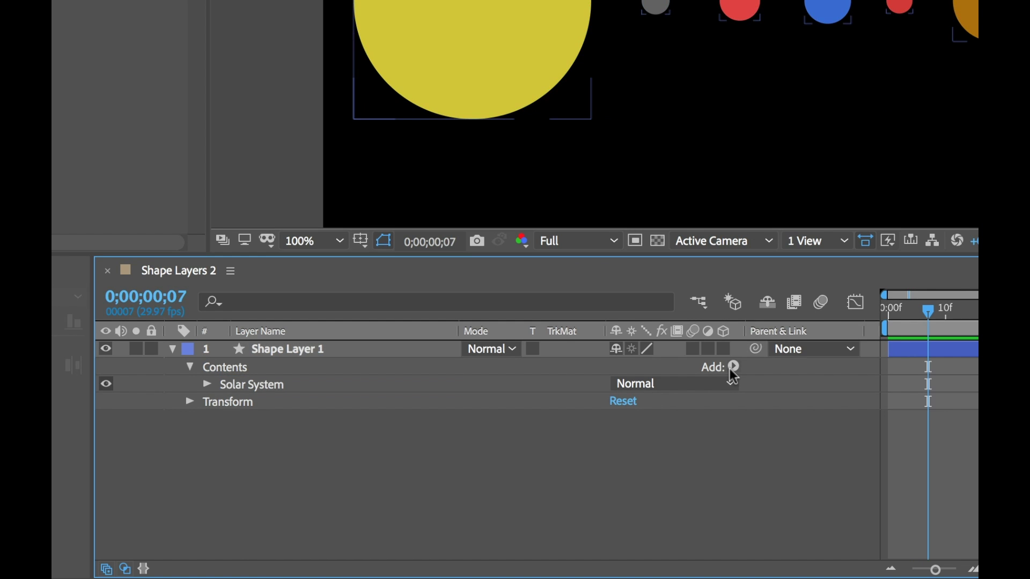
# - Add another empty group named Milky Way Galaxy to contain Solar System
pyautogui.click(733, 367)
pyautogui.click(783, 172)
pyautogui.press('Return')
pyautogui.write('Milky Way Galaxy')
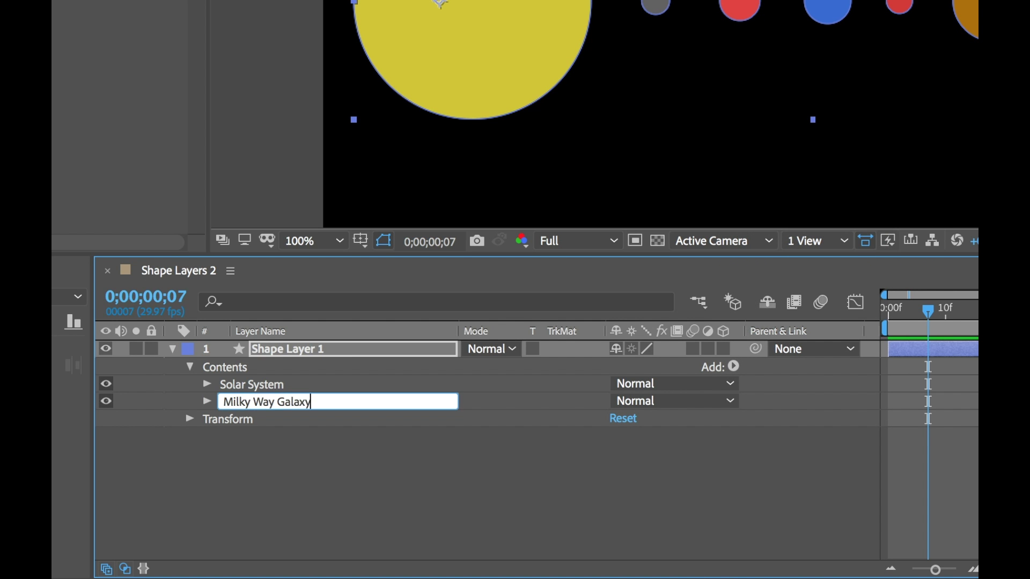
pyautogui.press('Return')
pyautogui.click(252, 384)
pyautogui.press('Delete')
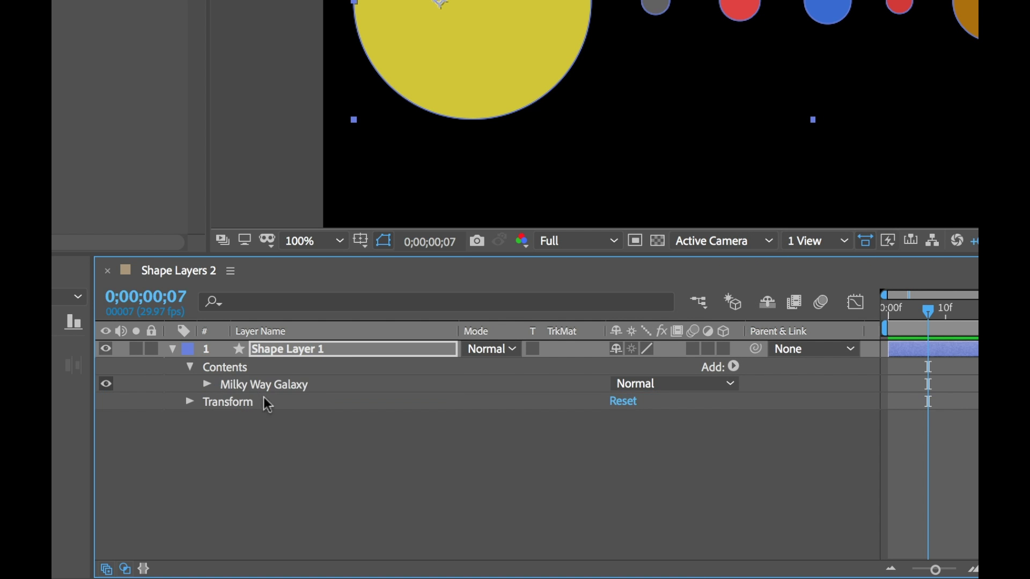
# - Rename the shape layer to The Universe
pyautogui.click(287, 349)
pyautogui.press('Return')
pyautogui.write('The Universe')
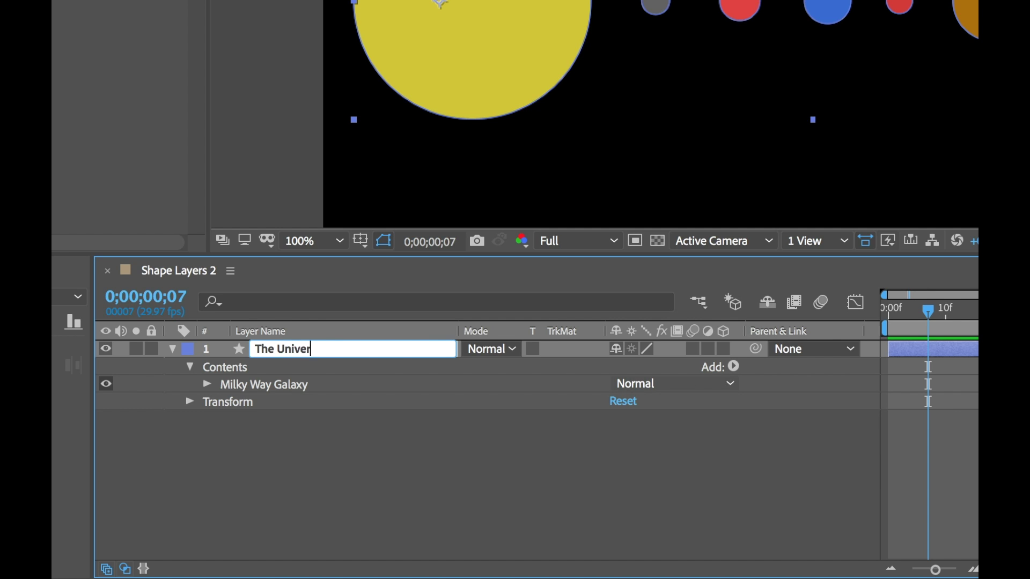
pyautogui.press('Return')
pyautogui.click(536, 446)
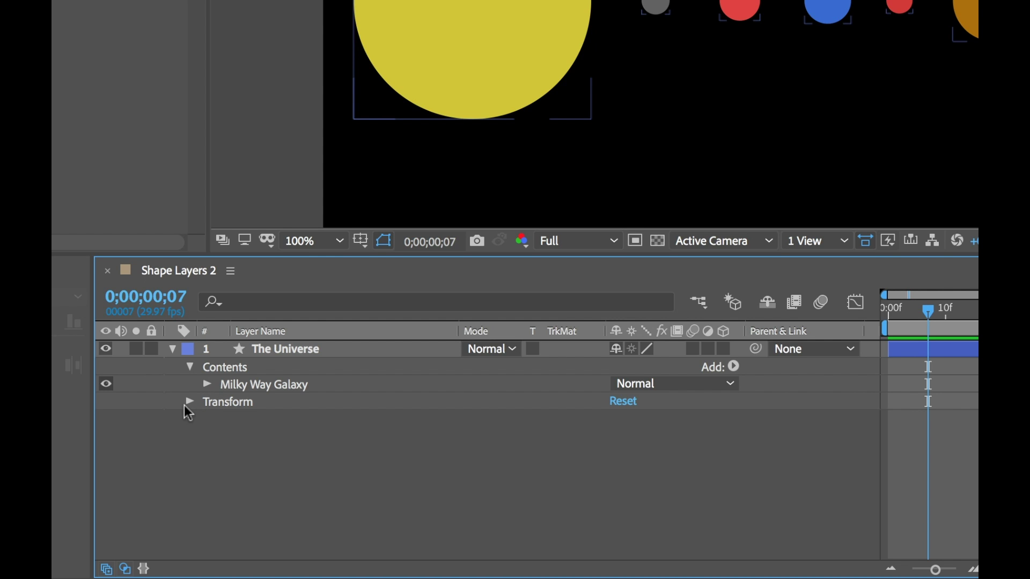
pyautogui.click(207, 384)
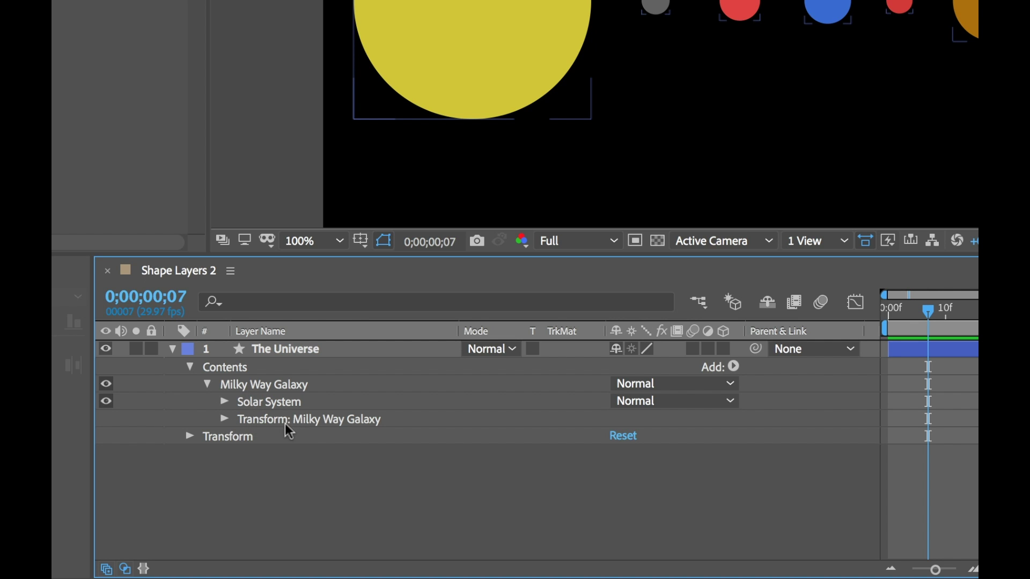
pyautogui.click(225, 401)
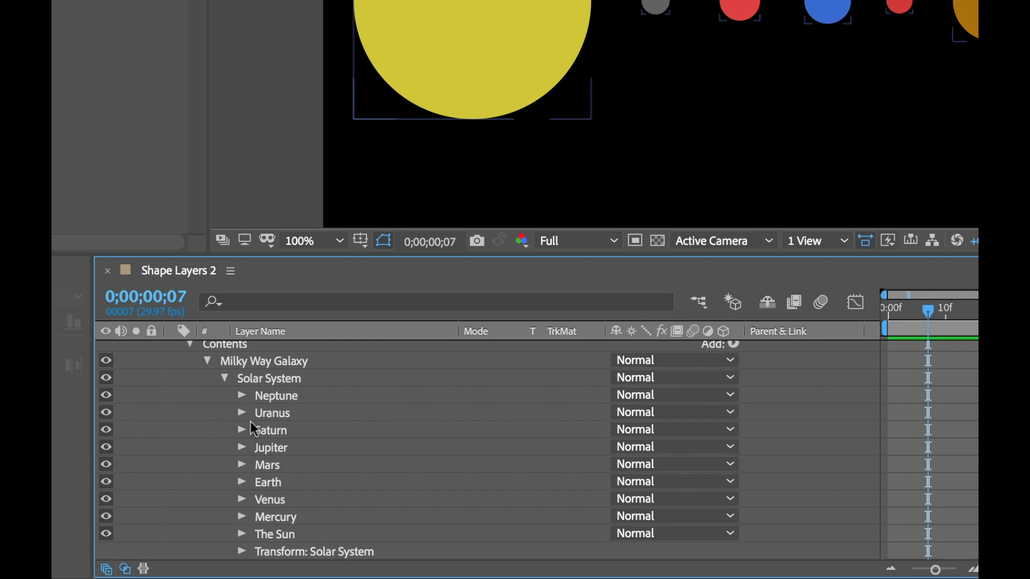
pyautogui.scroll(-1, 288, 457)
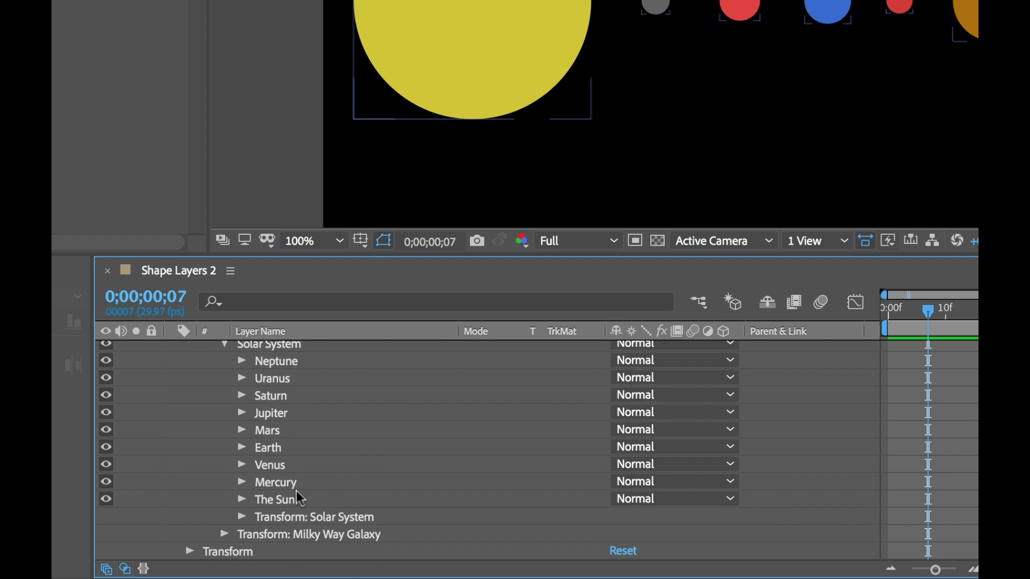
pyautogui.scroll(1, 285, 445)
pyautogui.click(241, 396)
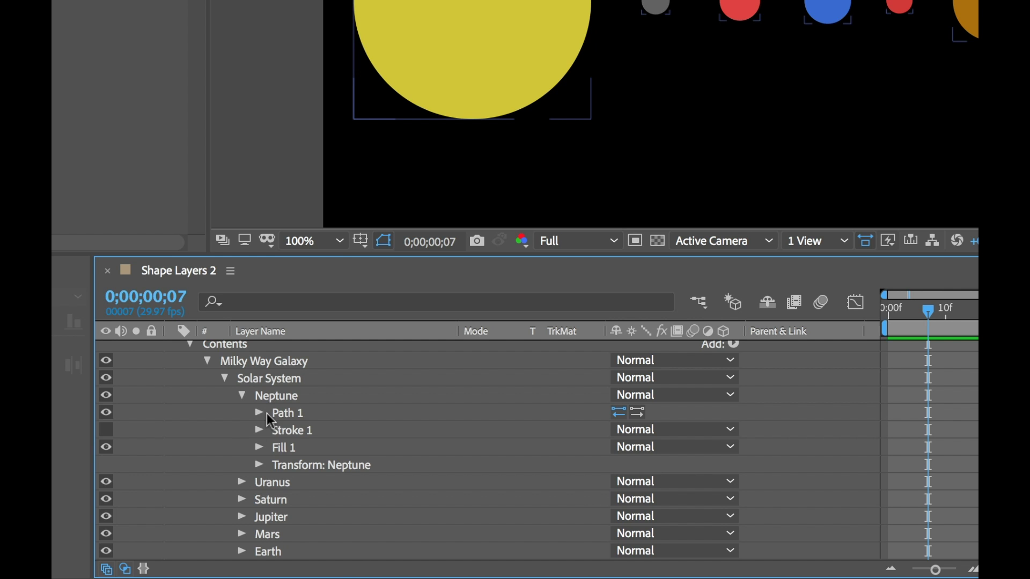
pyautogui.click(259, 465)
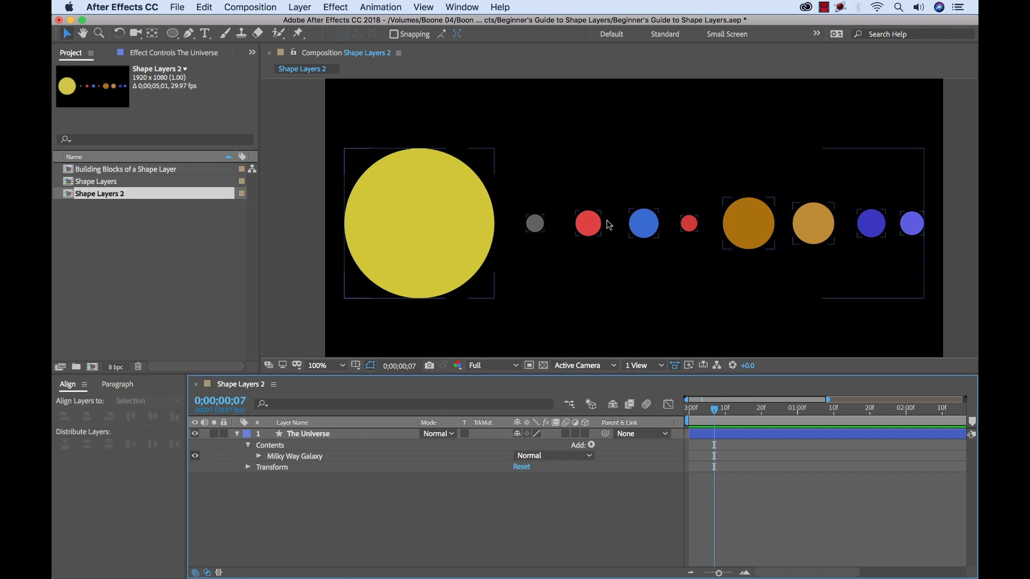
# - Expand The Universe's Milky Way Galaxy group, undoing an accidental move of the planets
pyautogui.click(447, 221)
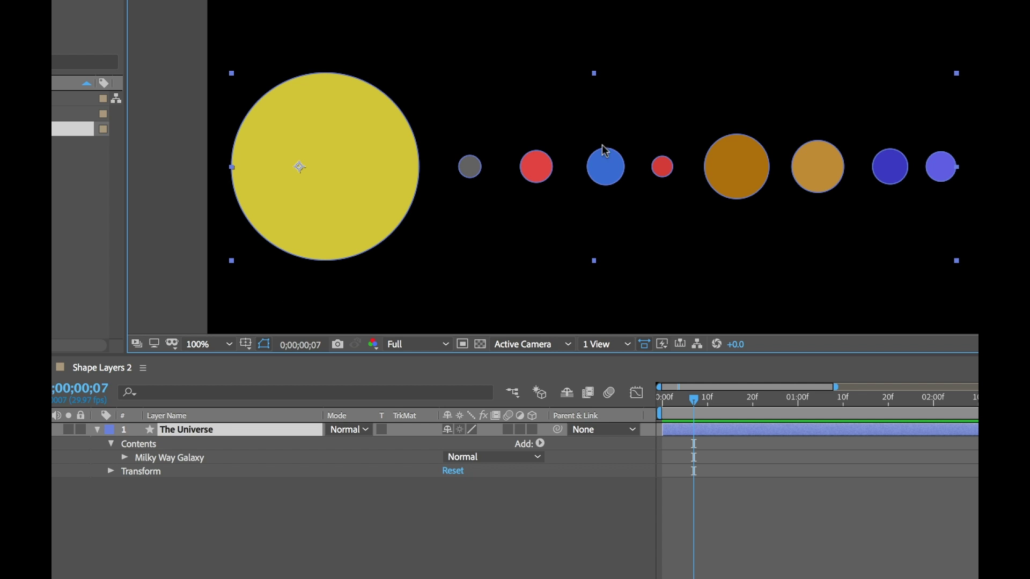
pyautogui.doubleClick(606, 168)
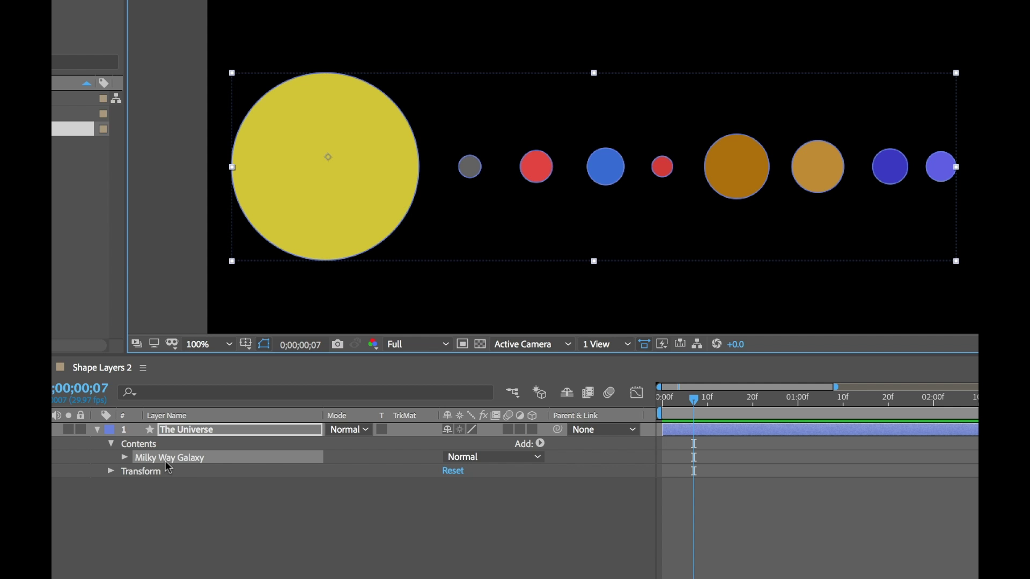
pyautogui.click(125, 457)
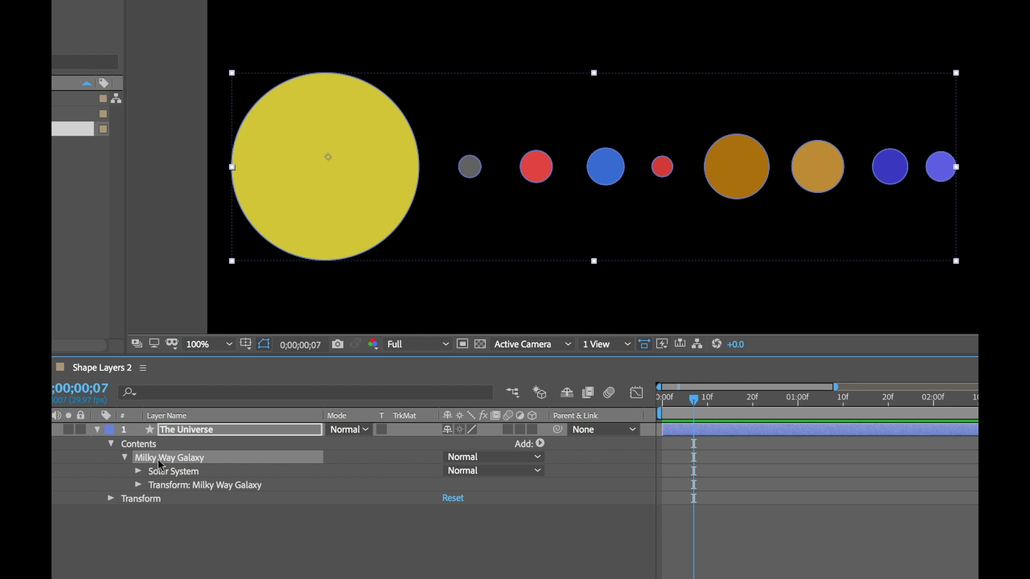
pyautogui.moveTo(394, 154); pyautogui.dragTo(447, 143)
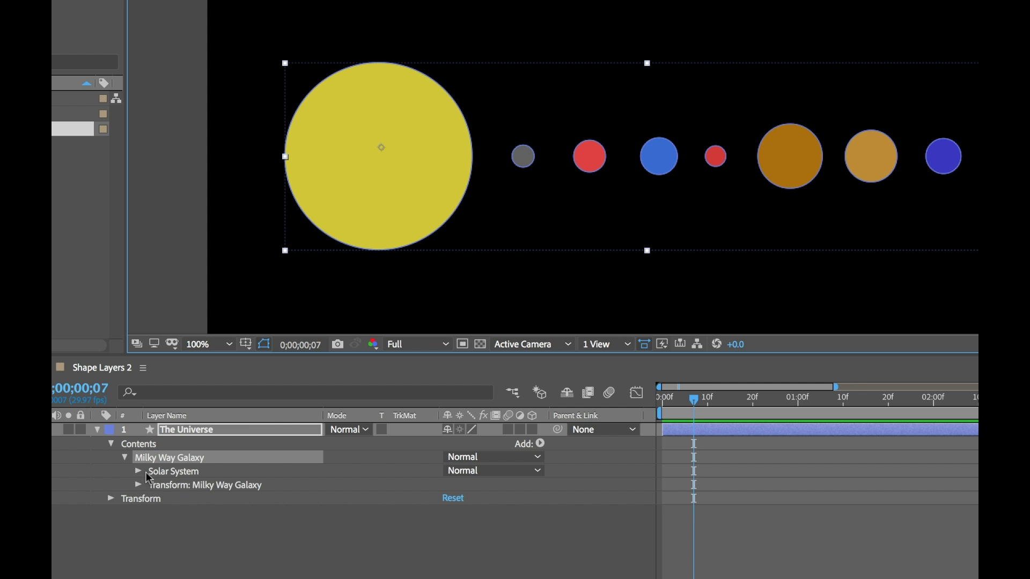
pyautogui.hotkey('ctrl', 'z')
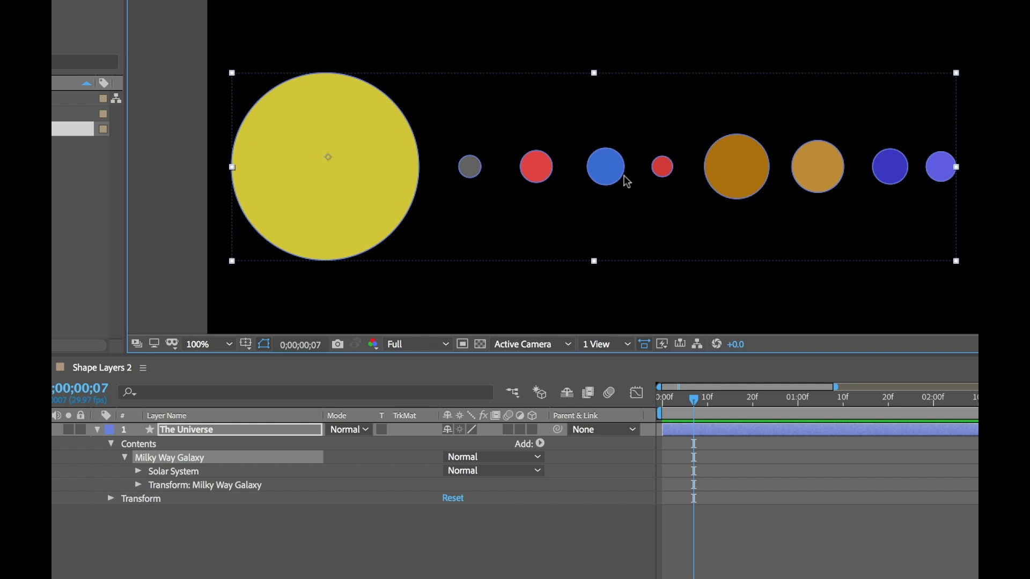
# - Expand Solar System to list Neptune through The Sun and select Earth
pyautogui.click(612, 164)
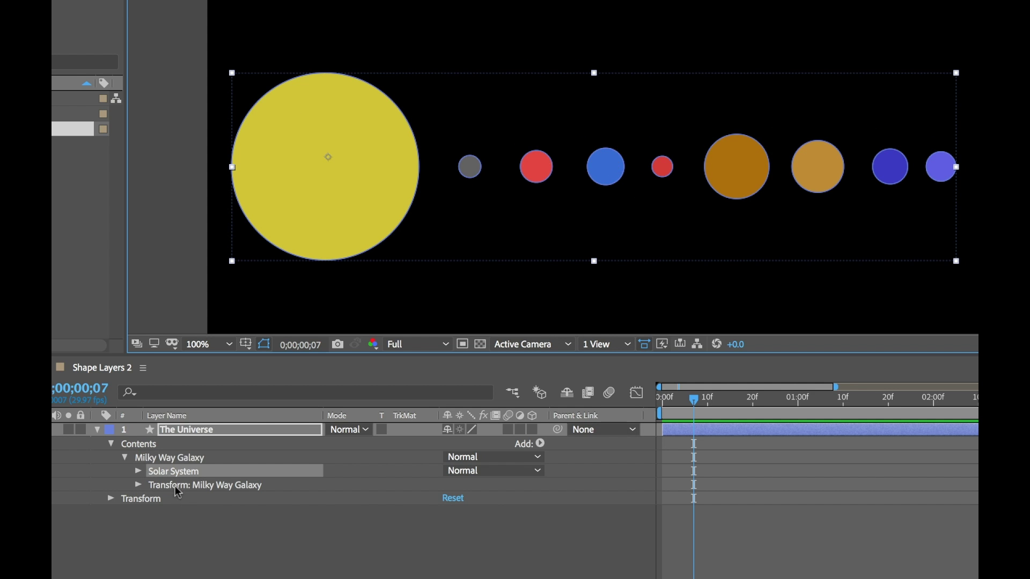
pyautogui.click(139, 471)
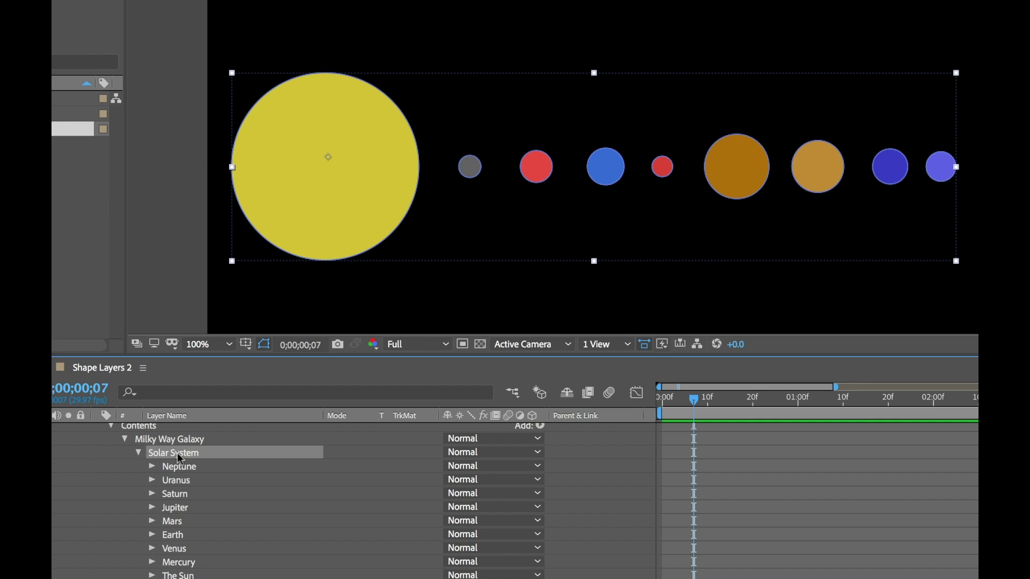
pyautogui.click(610, 166)
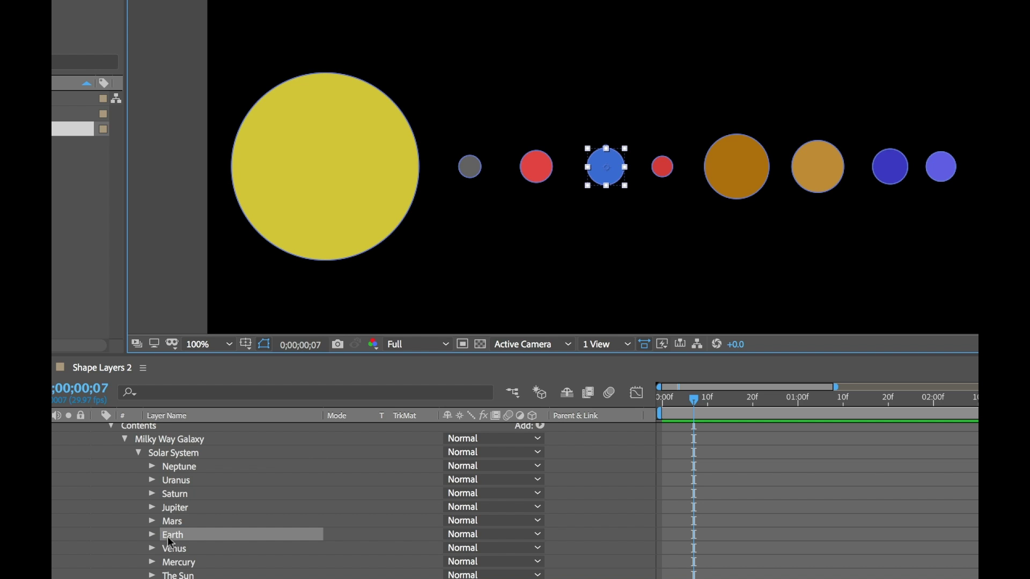
# - Zoom to 400% centred on Earth, undoing a stray nudge, and show its path vertices
pyautogui.moveTo(618, 157); pyautogui.dragTo(607, 156)
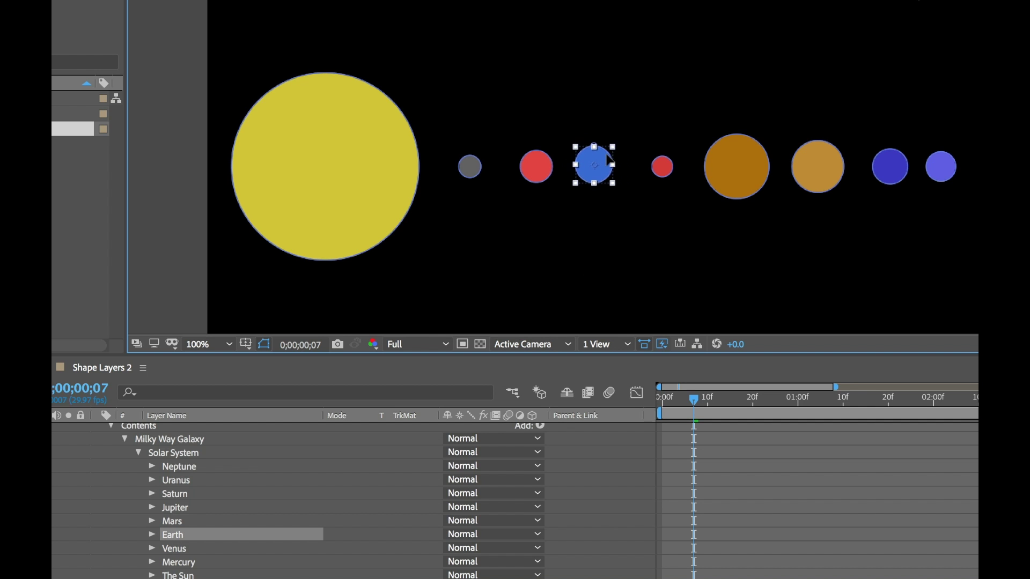
pyautogui.hotkey('ctrl', 'z')
pyautogui.hotkey('ctrl', 'z')
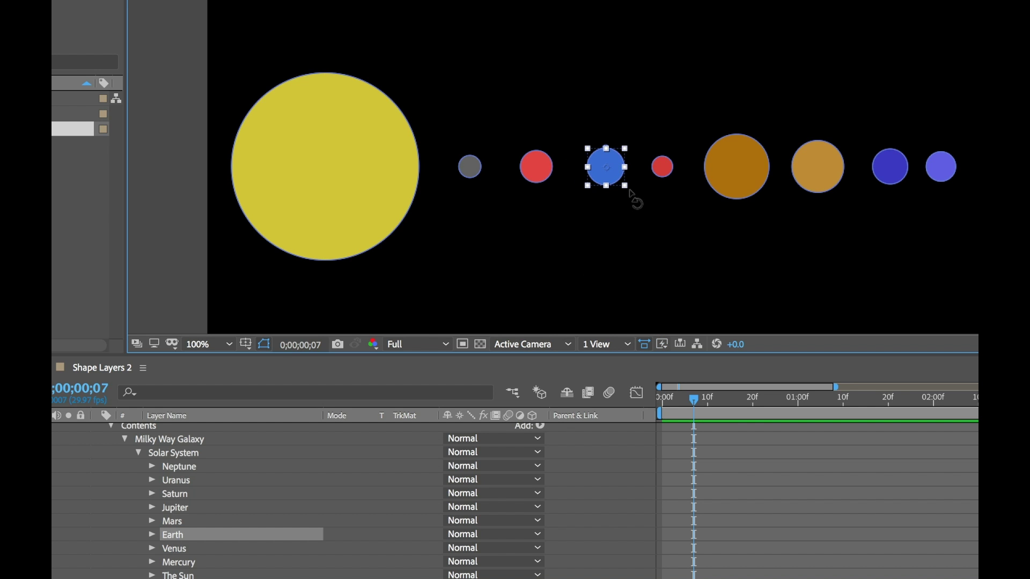
pyautogui.scroll(4, 635, 182)
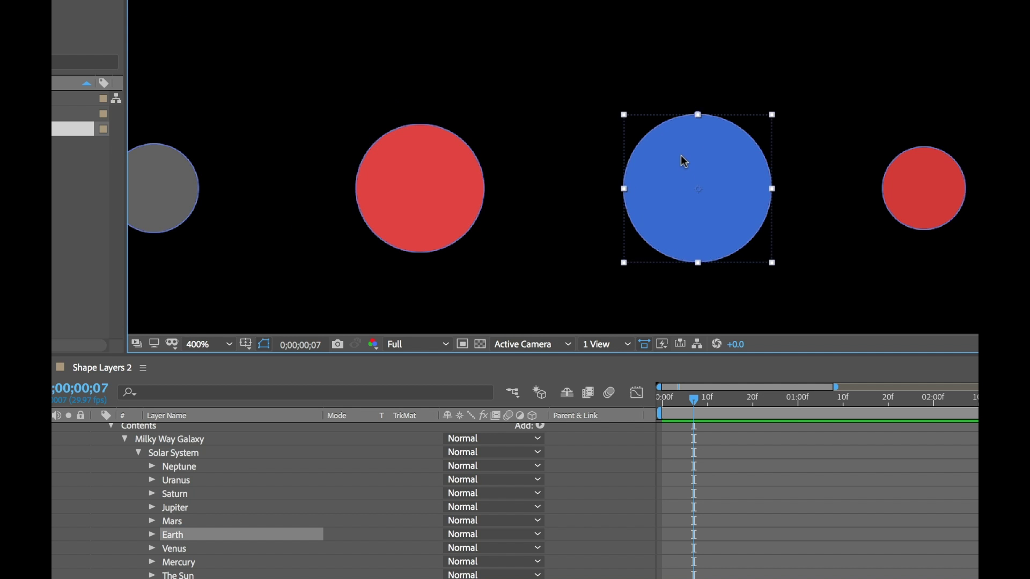
pyautogui.moveTo(656, 156); pyautogui.dragTo(511, 161)
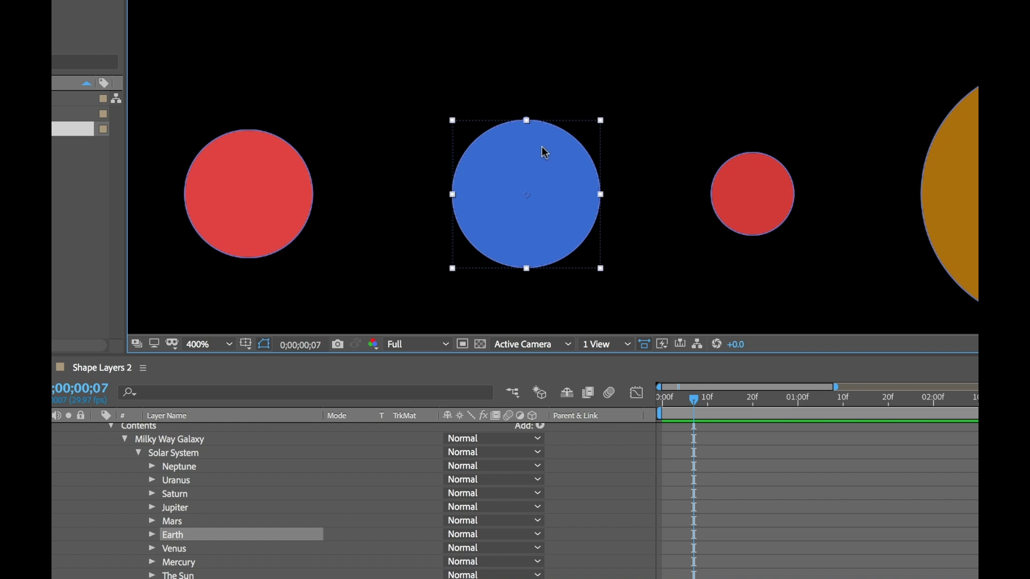
pyautogui.click(473, 141)
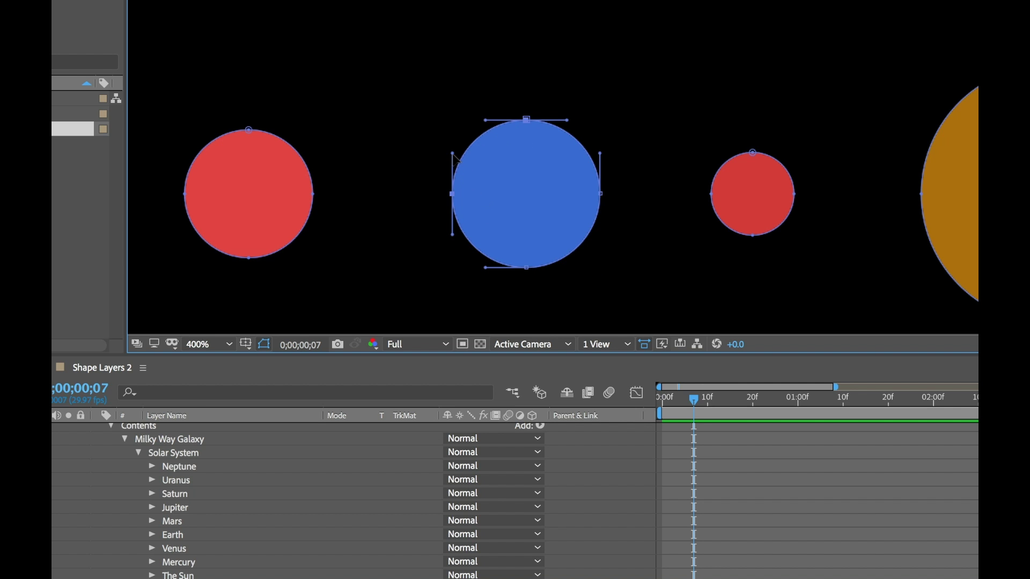
pyautogui.moveTo(452, 153)
pyautogui.mouseDown()
pyautogui.moveTo(444, 161)
pyautogui.moveTo(448, 152)
pyautogui.mouseUp()
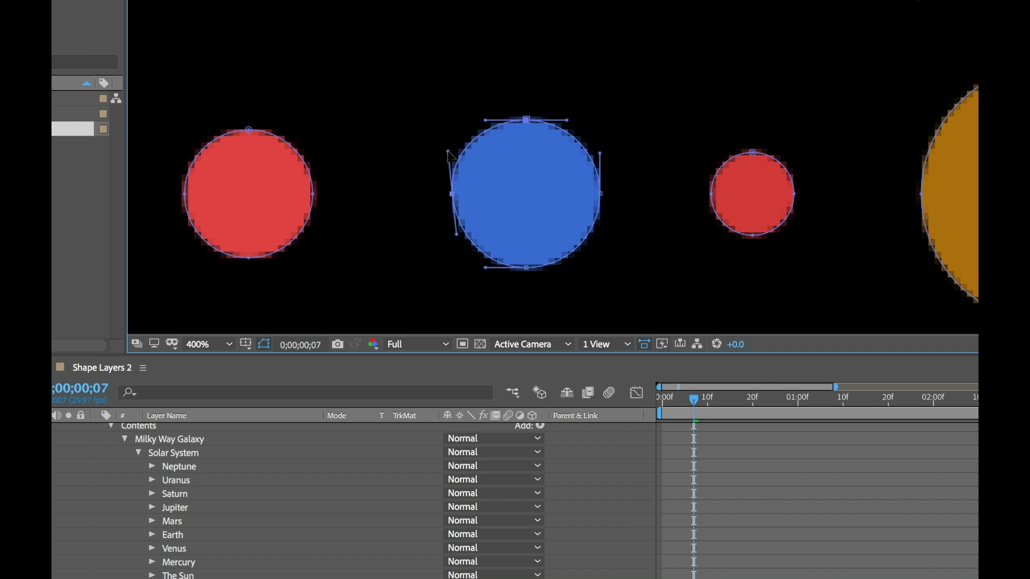
pyautogui.moveTo(410, 62); pyautogui.dragTo(572, 147)
pyautogui.moveTo(648, 123); pyautogui.dragTo(567, 231)
pyautogui.moveTo(473, 57); pyautogui.dragTo(649, 222)
pyautogui.moveTo(528, 119); pyautogui.dragTo(529, 95)
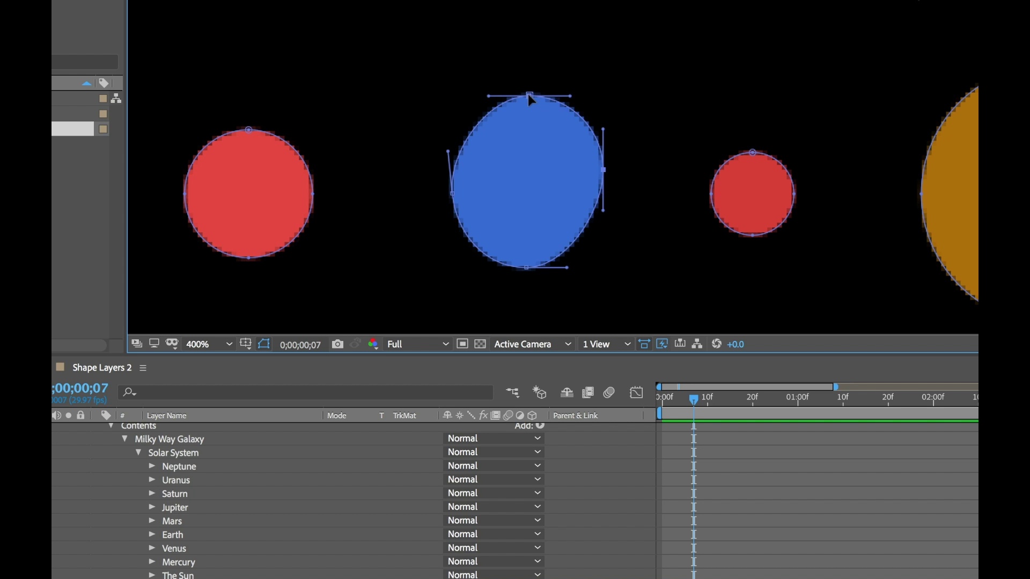
pyautogui.hotkey('ctrl', 'z')
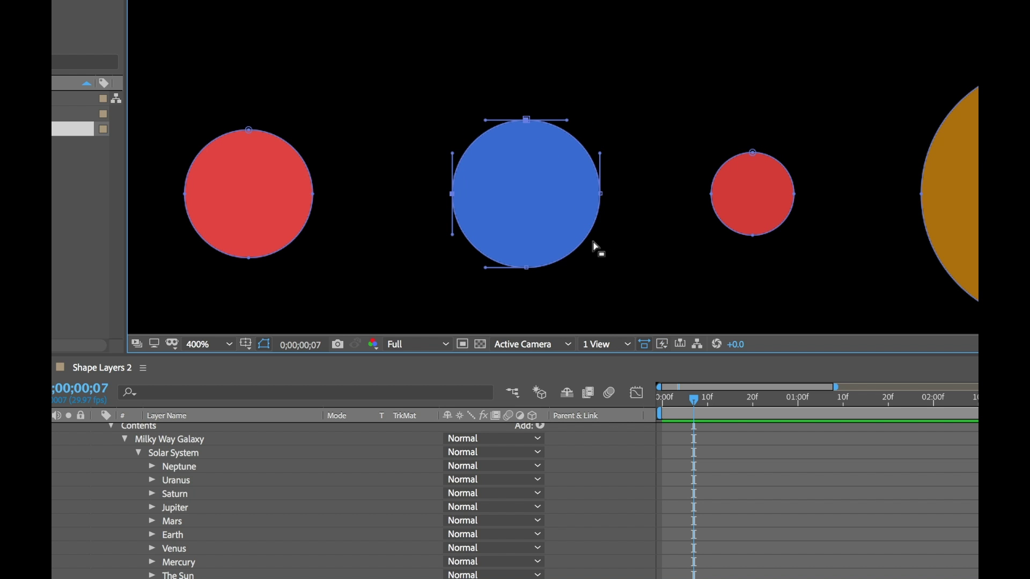
pyautogui.hotkey('ctrl', 'shift', 'a')
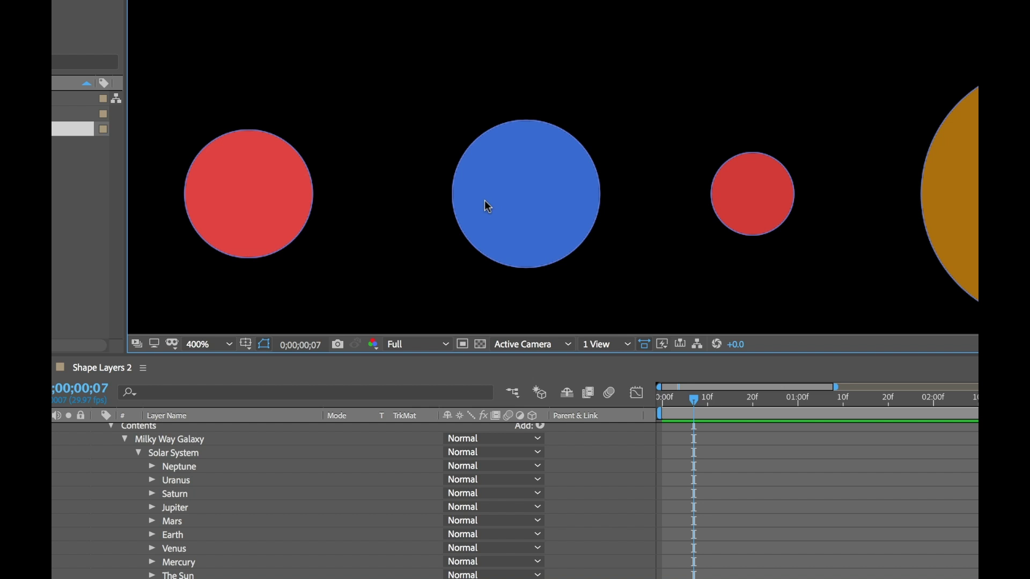
pyautogui.click(533, 182)
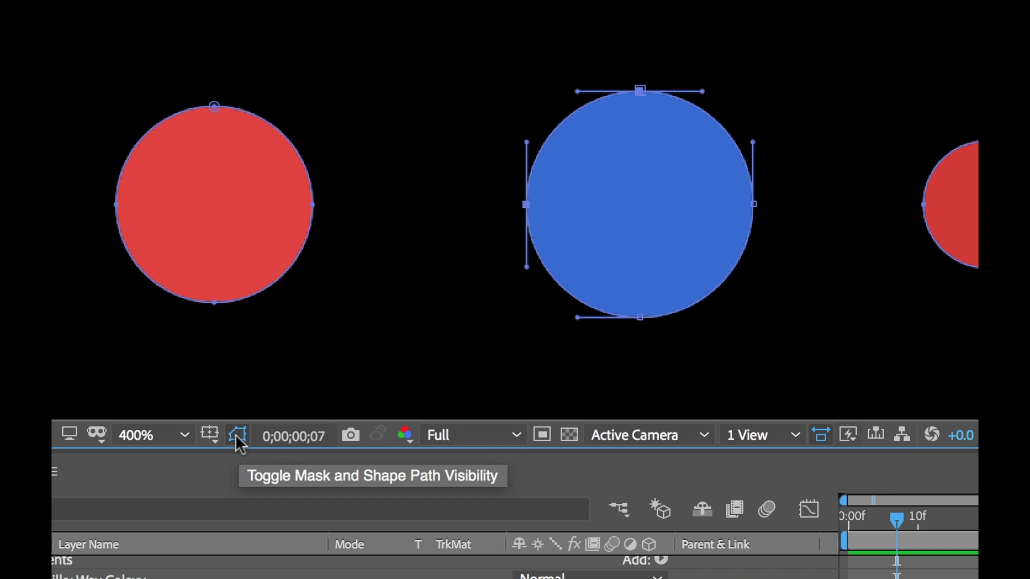
pyautogui.click(237, 435)
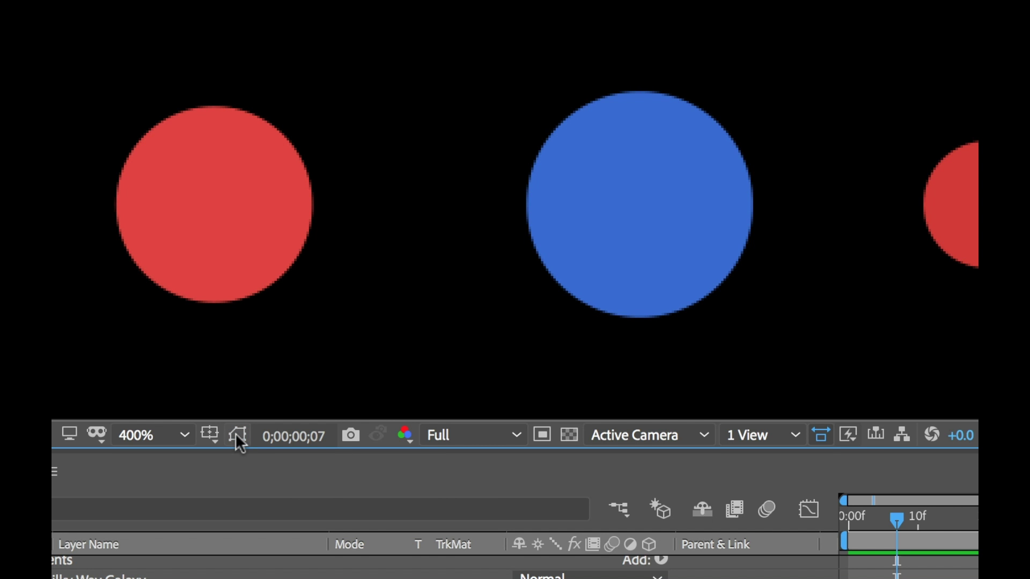
pyautogui.click(238, 435)
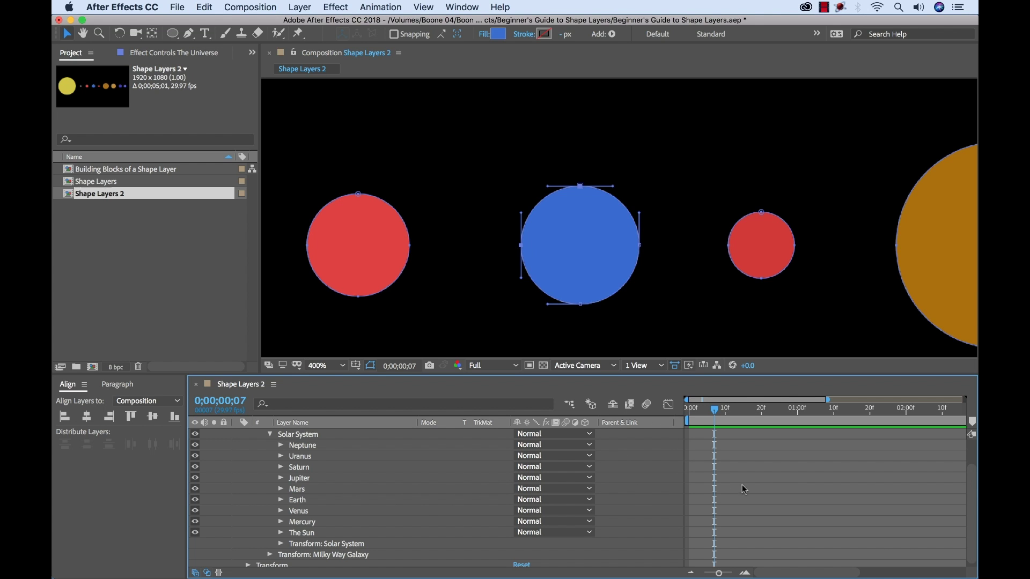
pyautogui.scroll(2, 751, 483)
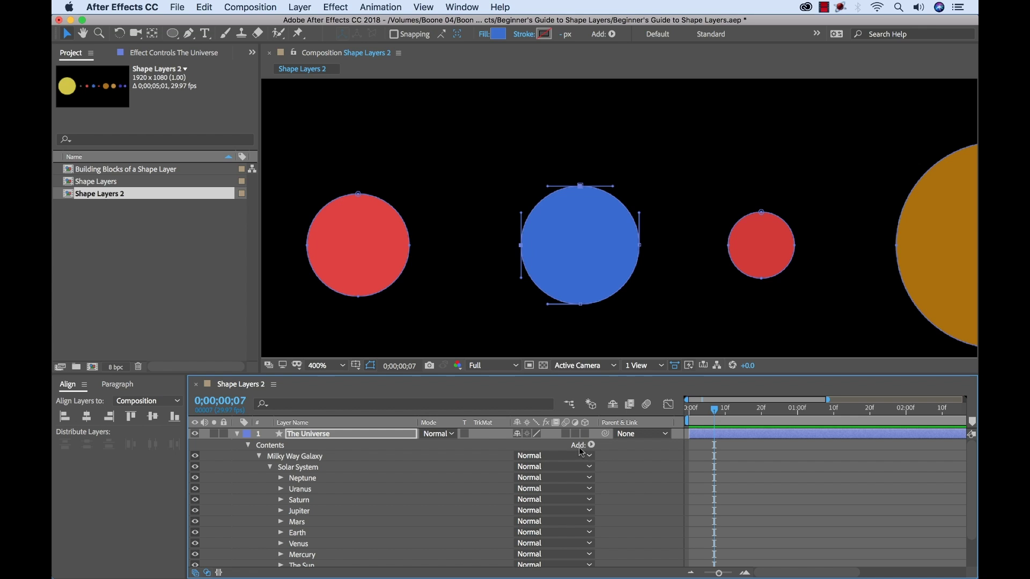
# - Collapse Solar System and Milky Way Galaxy and zoom the viewer back to 100%
pyautogui.click(270, 467)
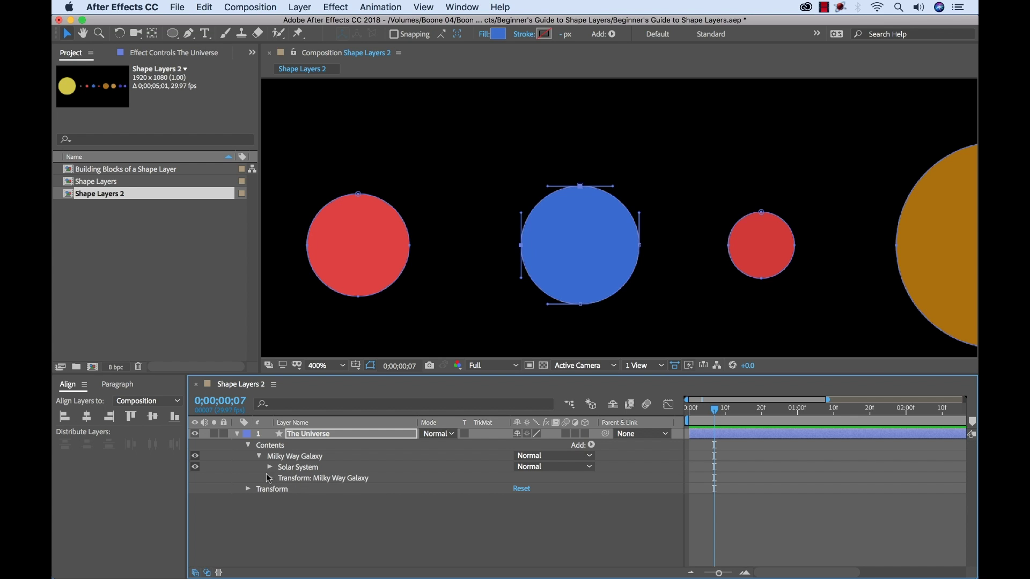
pyautogui.click(259, 456)
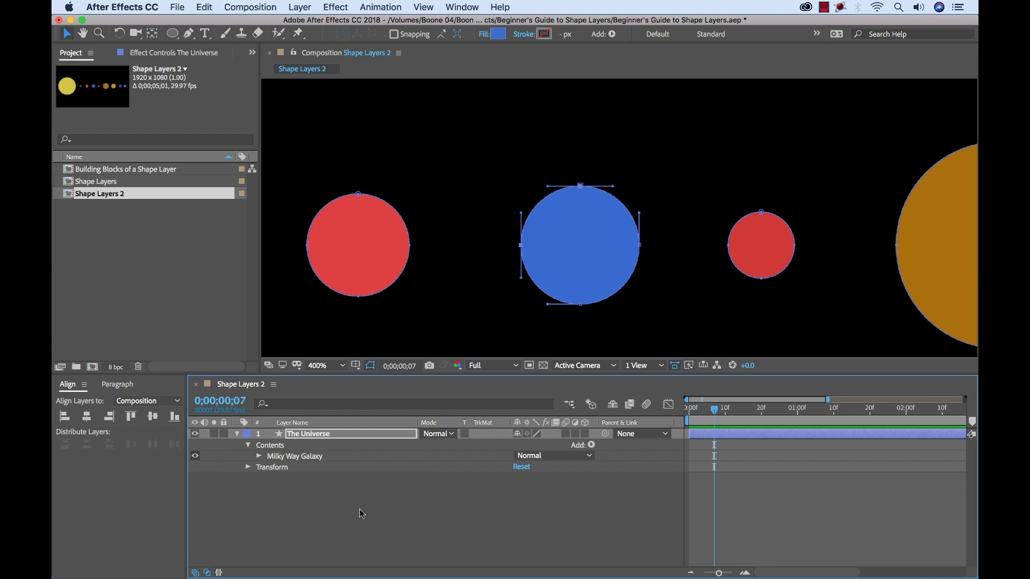
pyautogui.press(',')
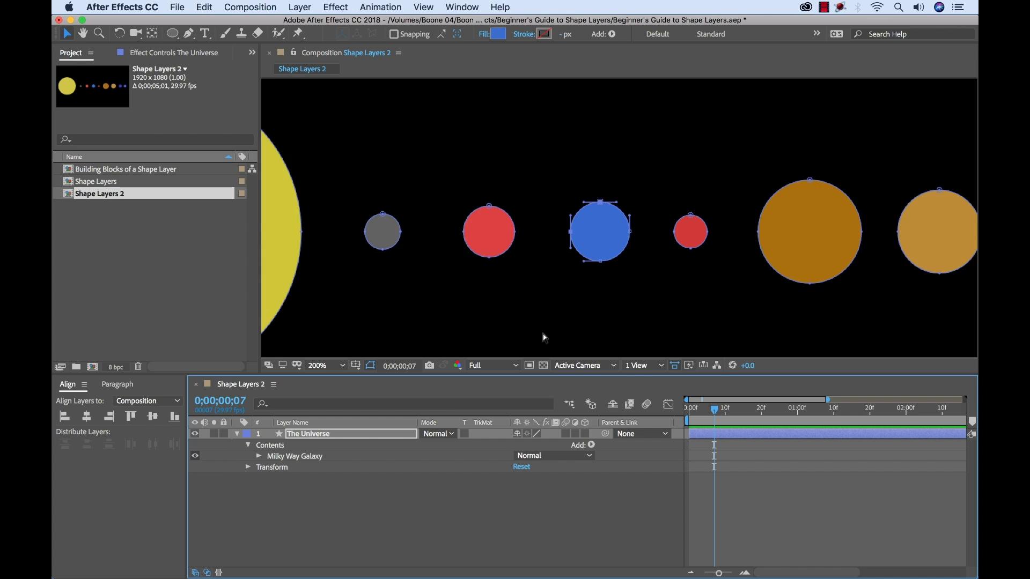
pyautogui.press(',')
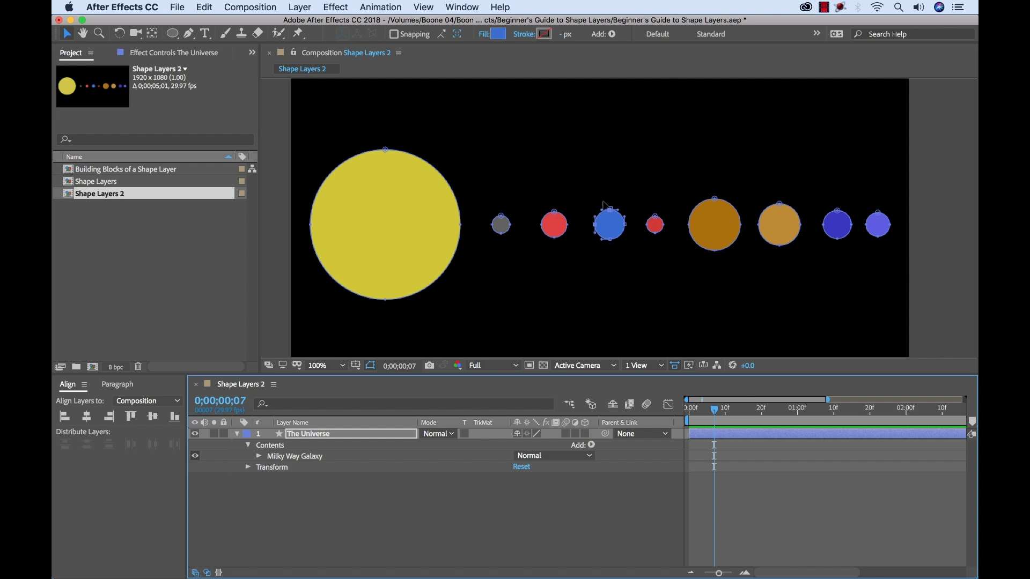
pyautogui.click(295, 519)
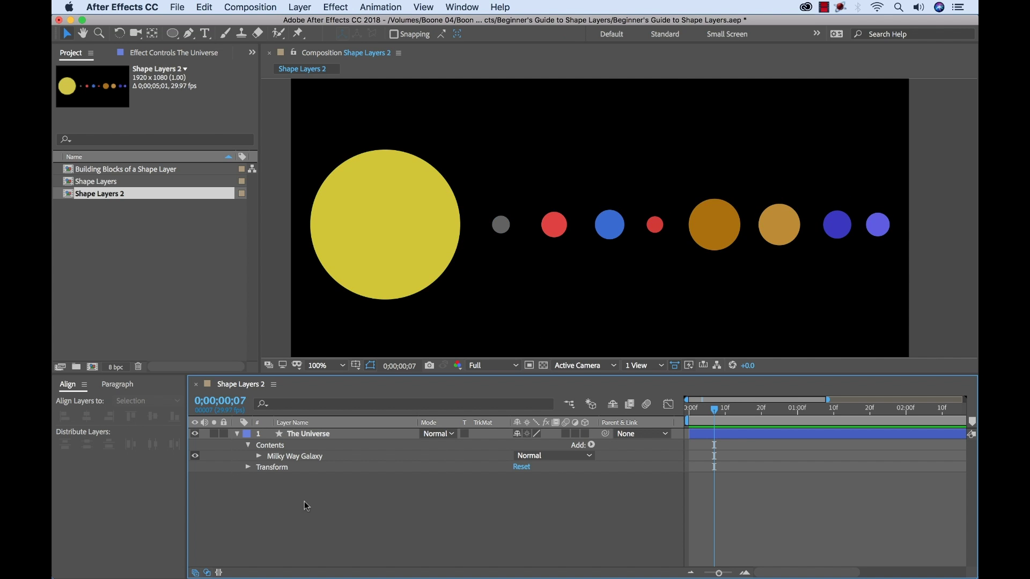
# - Select the Milky Way Galaxy group and bring up the Add shape contents list
pyautogui.click(259, 457)
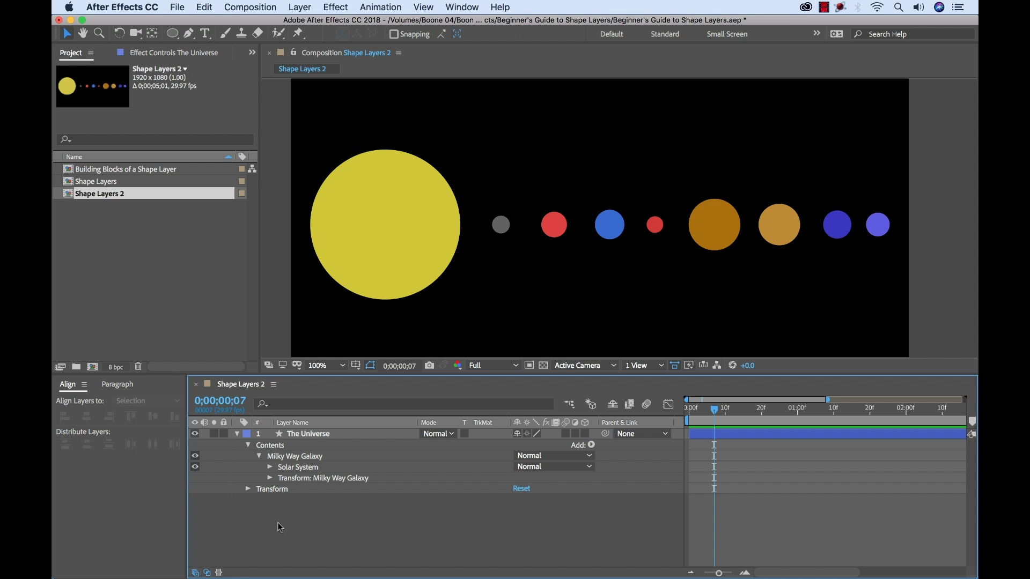
pyautogui.click(293, 467)
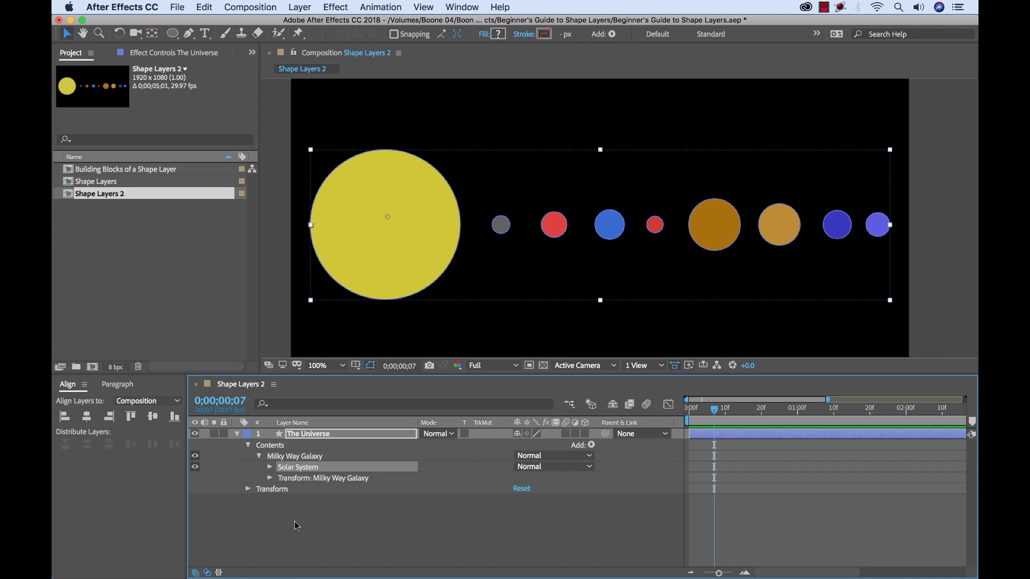
pyautogui.click(270, 478)
pyautogui.click(270, 479)
pyautogui.click(270, 467)
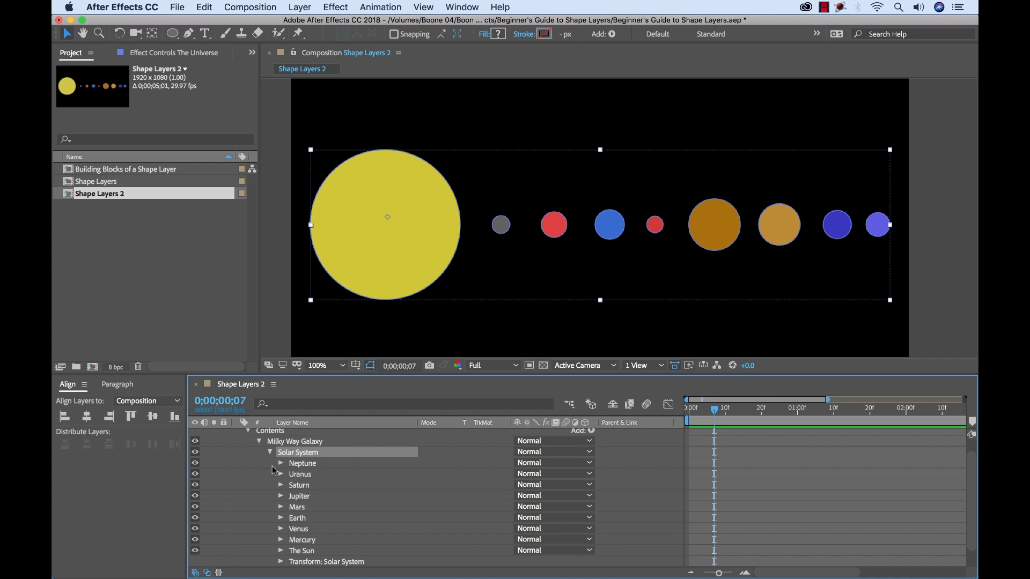
pyautogui.click(270, 453)
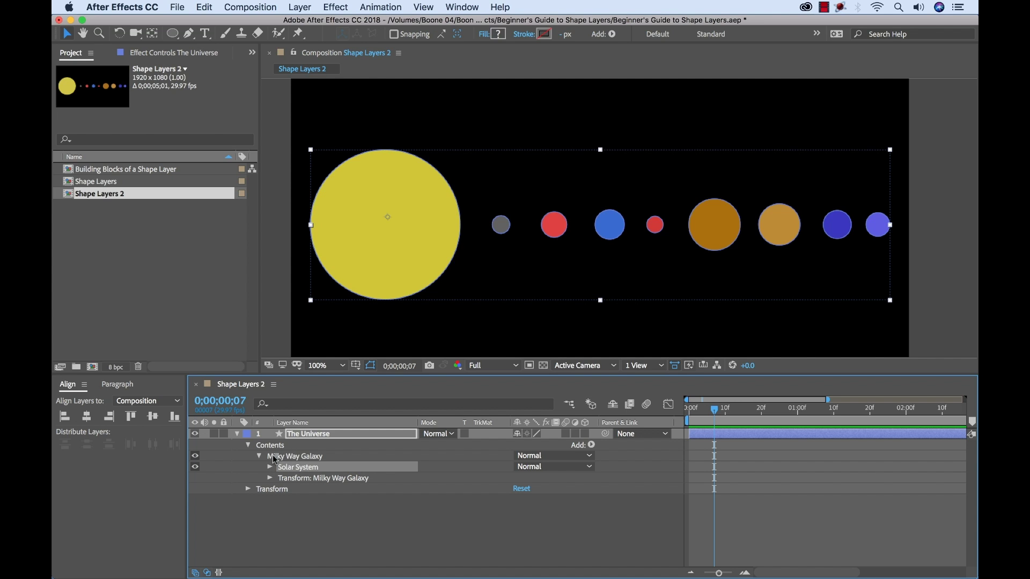
pyautogui.click(301, 457)
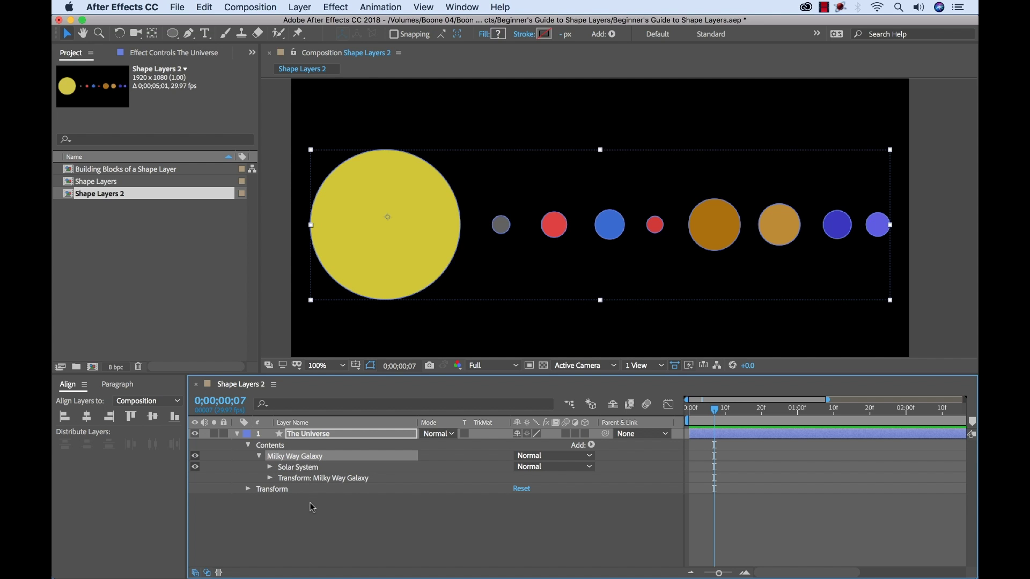
pyautogui.click(304, 531)
pyautogui.click(295, 457)
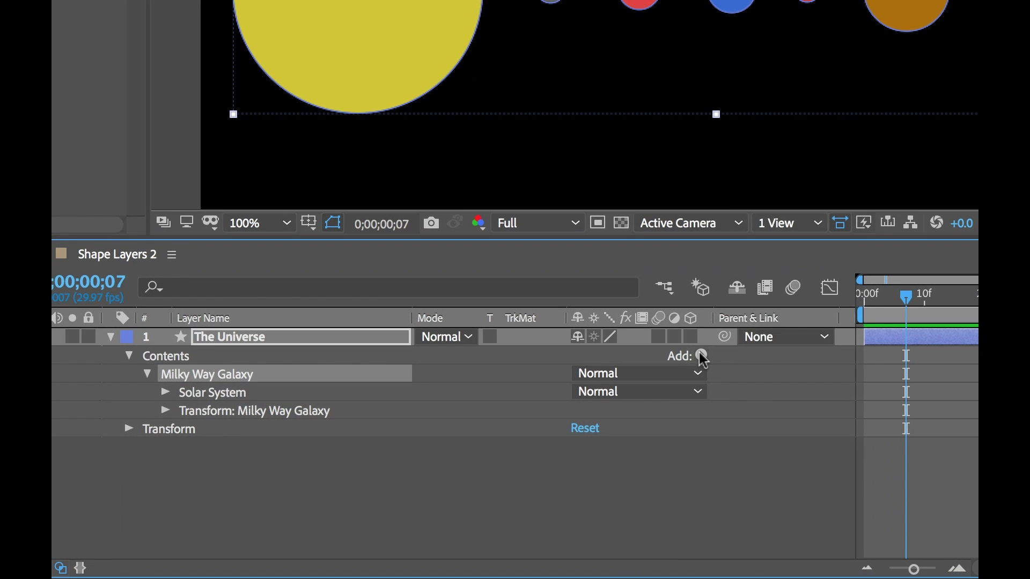
pyautogui.click(653, 395)
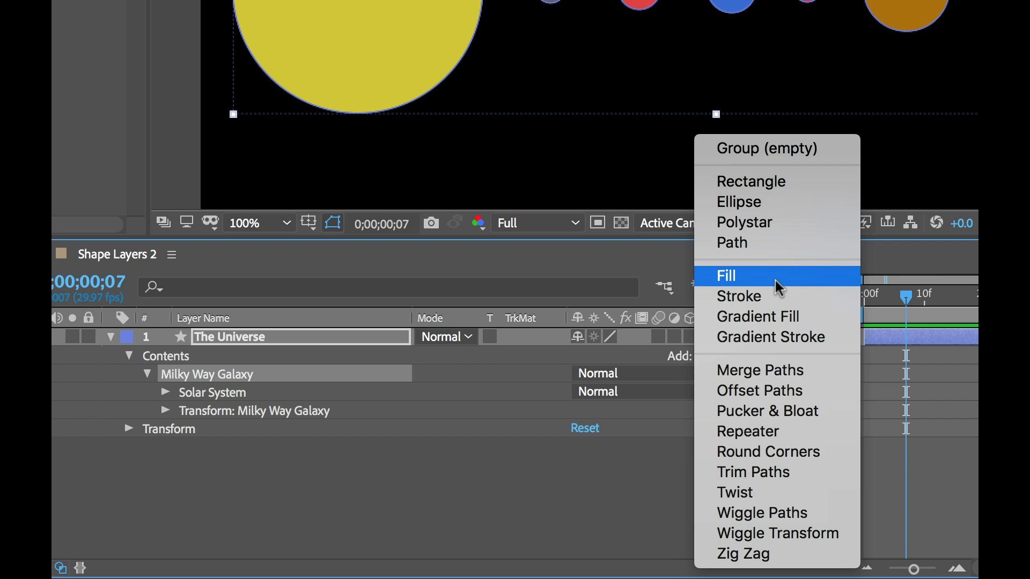
# - Add an empty Group 1 inside Milky Way Galaxy, beside Solar System
pyautogui.click(771, 153)
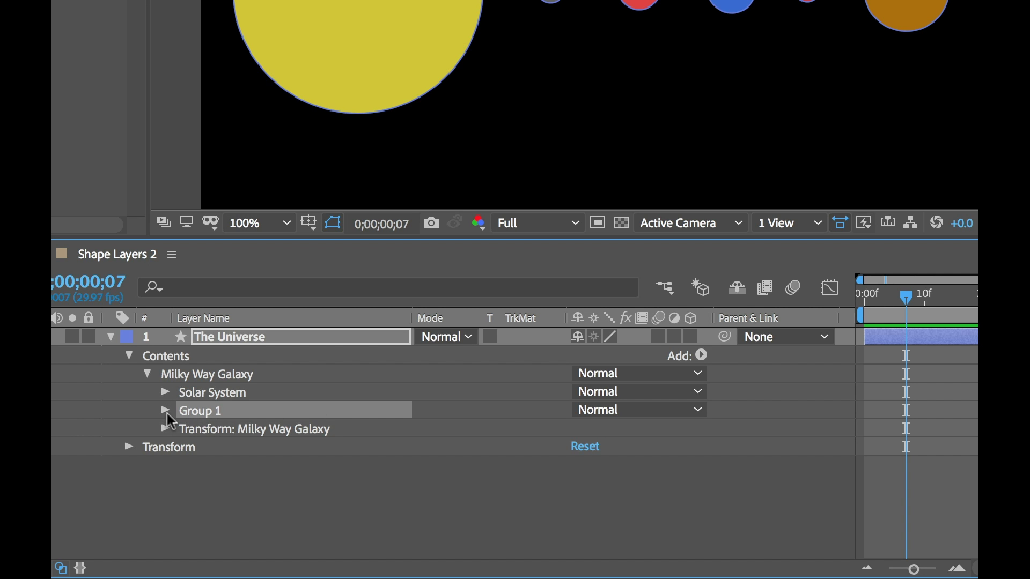
pyautogui.click(701, 355)
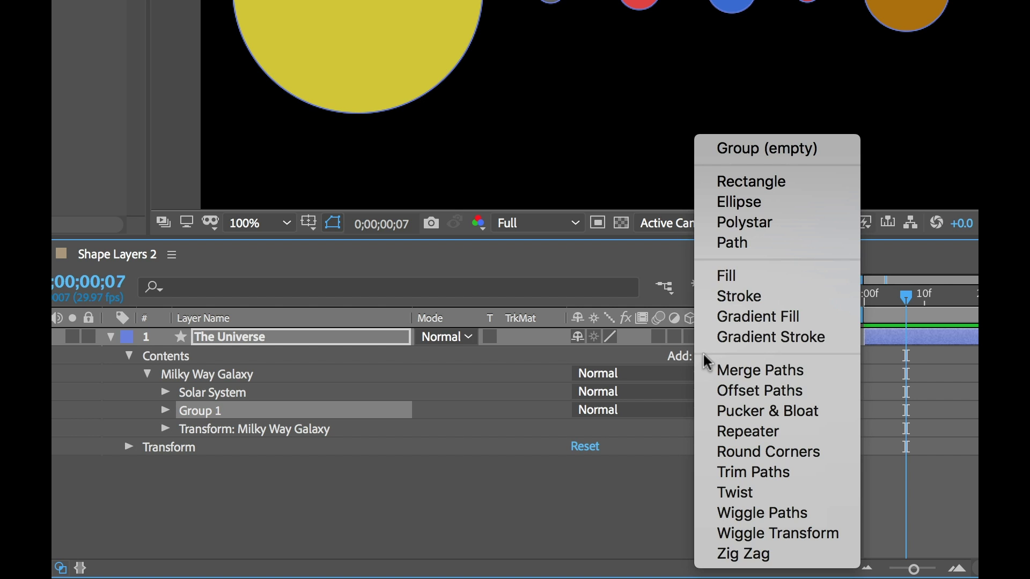
# - Add a polystar star to Group 1, rename it Stars, and drag the star above the planets
pyautogui.click(738, 224)
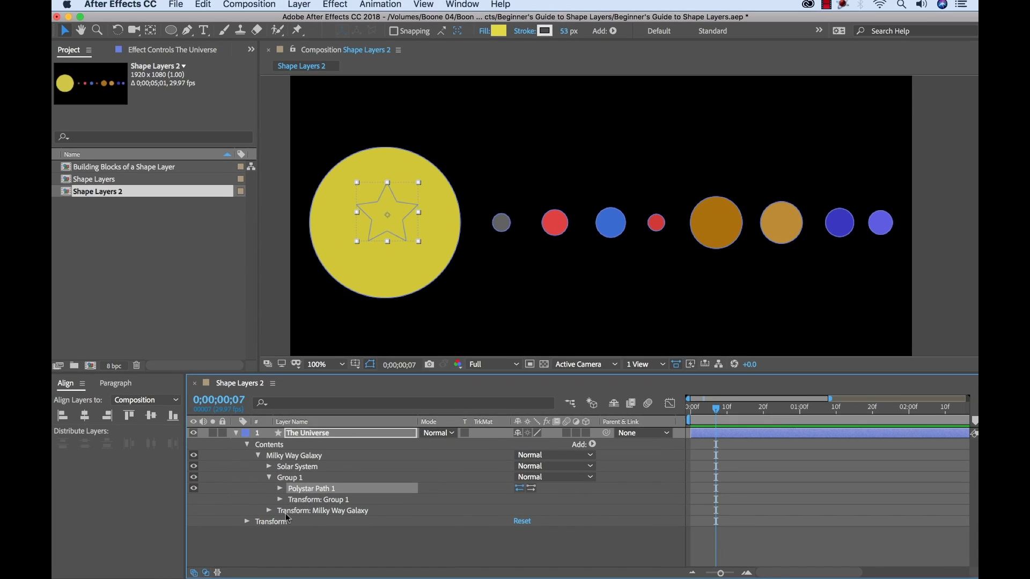
pyautogui.click(288, 479)
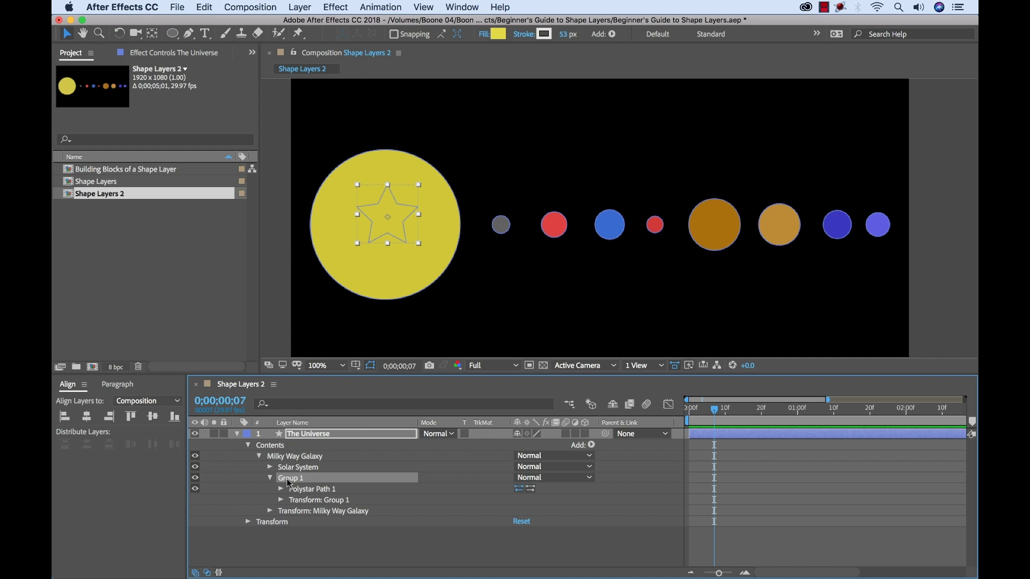
pyautogui.press('Return')
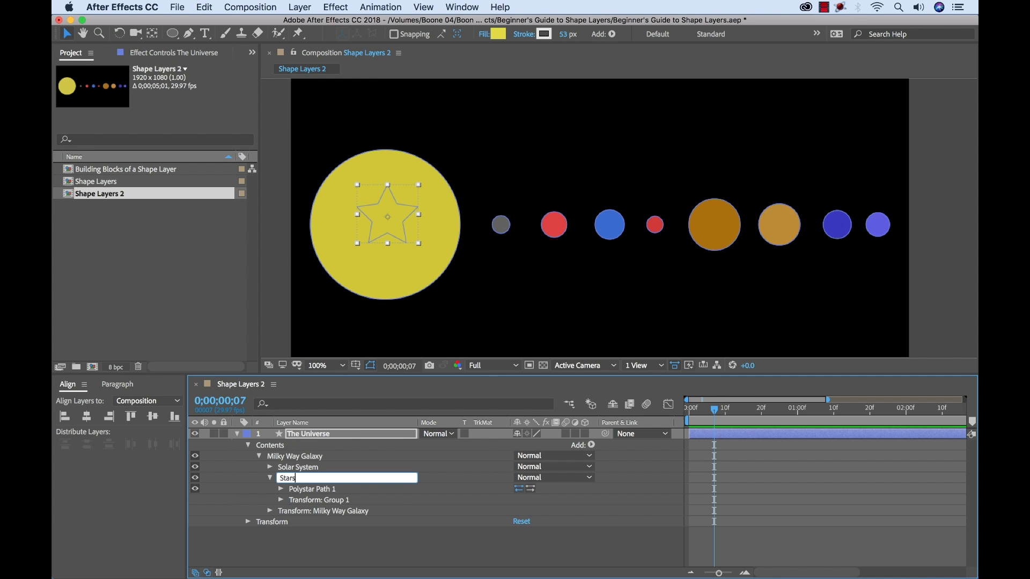
pyautogui.press('Return')
pyautogui.click(295, 486)
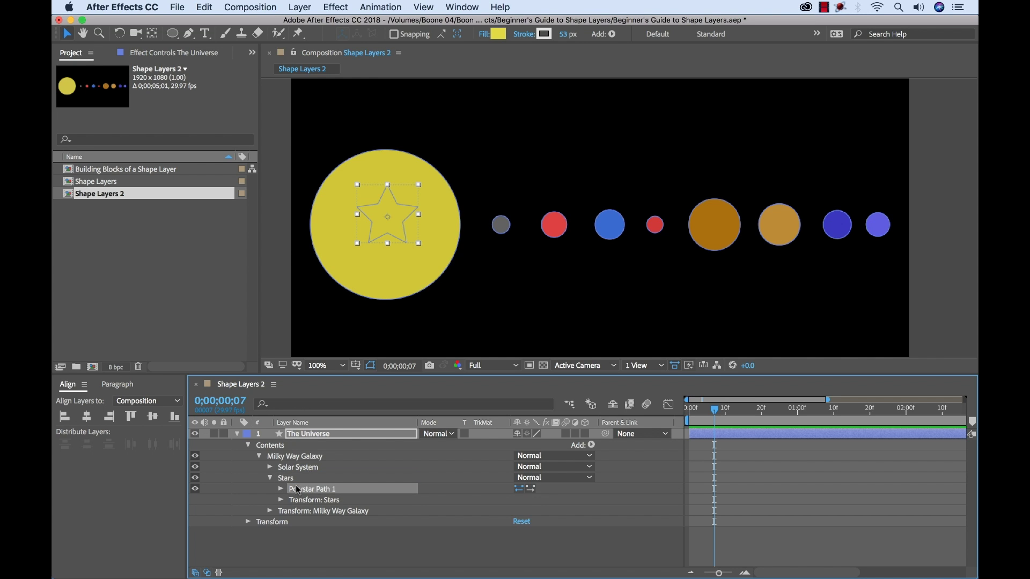
pyautogui.moveTo(395, 222); pyautogui.dragTo(535, 124)
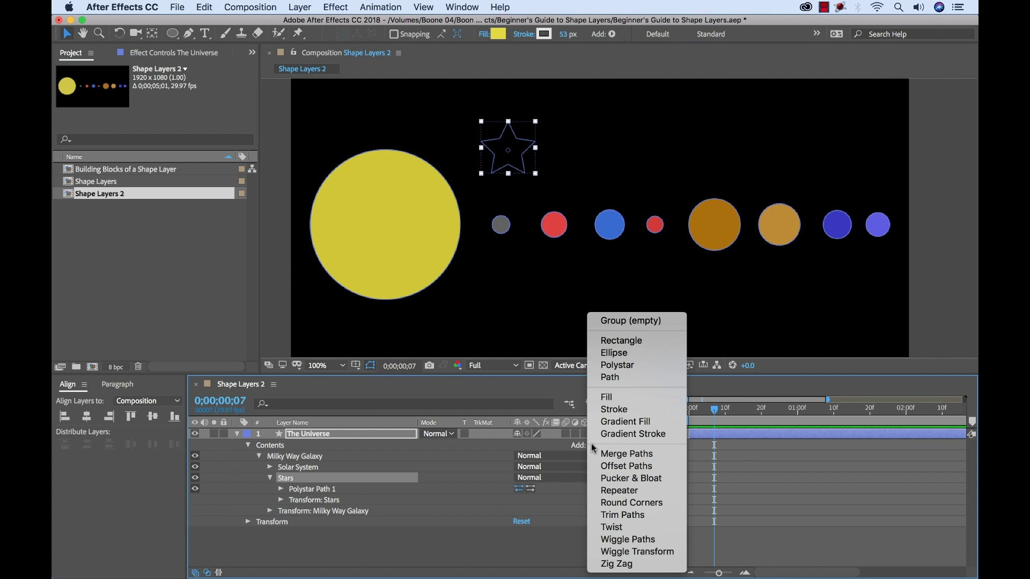
pyautogui.click(591, 445)
# - Add a fill to the star and set its colour to yellow FFFC00
pyautogui.click(607, 399)
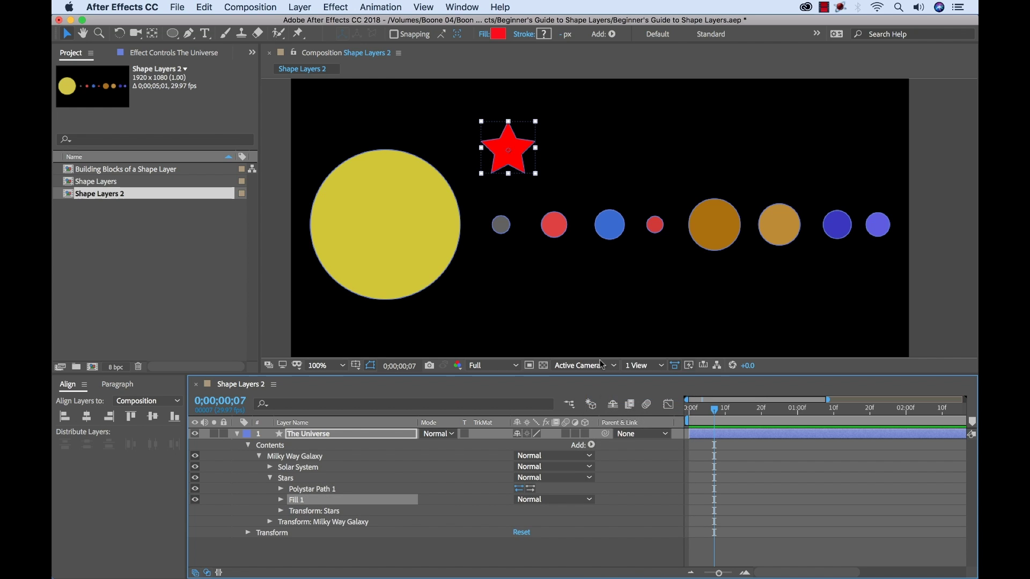
pyautogui.click(496, 36)
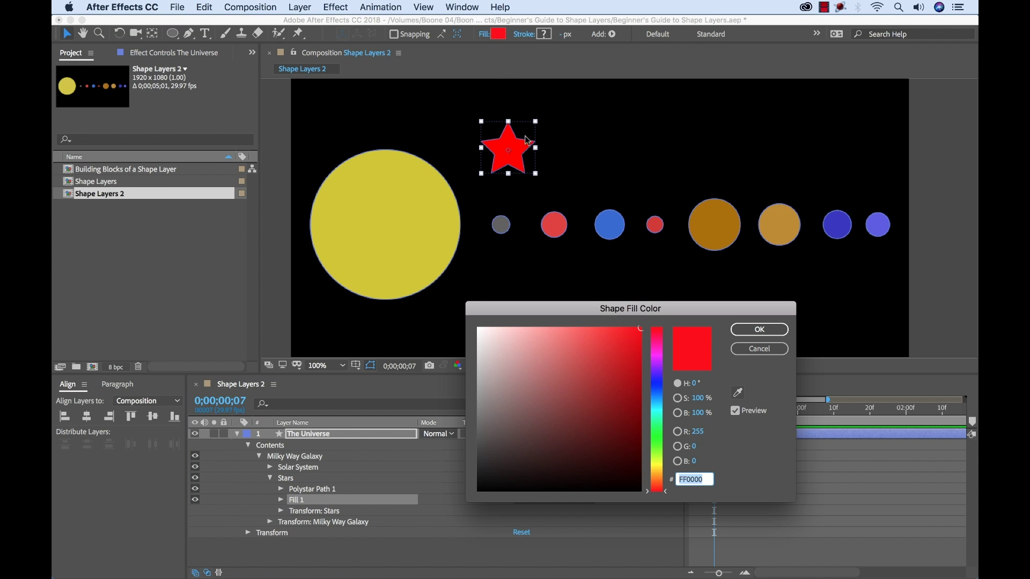
pyautogui.moveTo(664, 396); pyautogui.dragTo(664, 467)
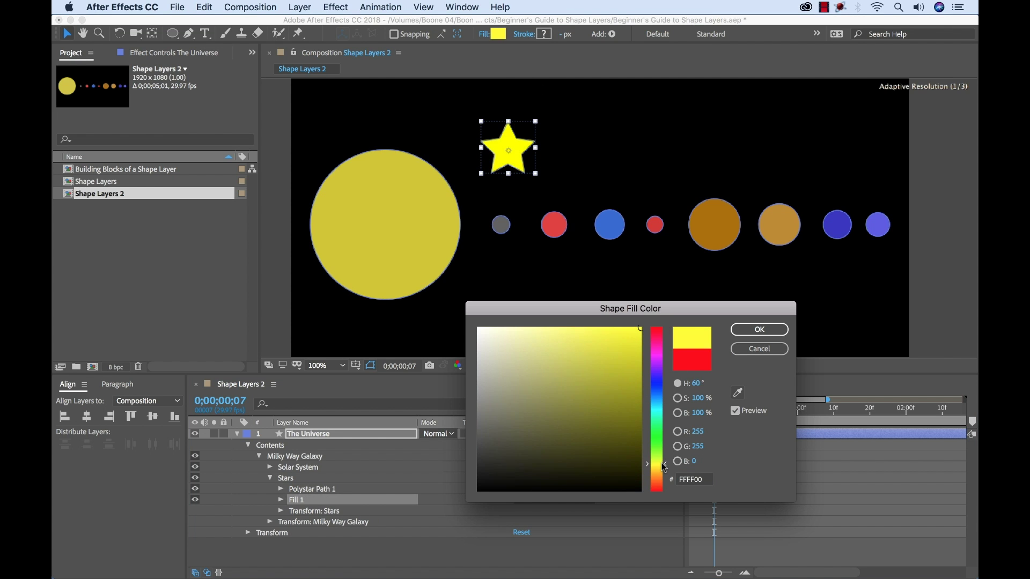
pyautogui.click(768, 331)
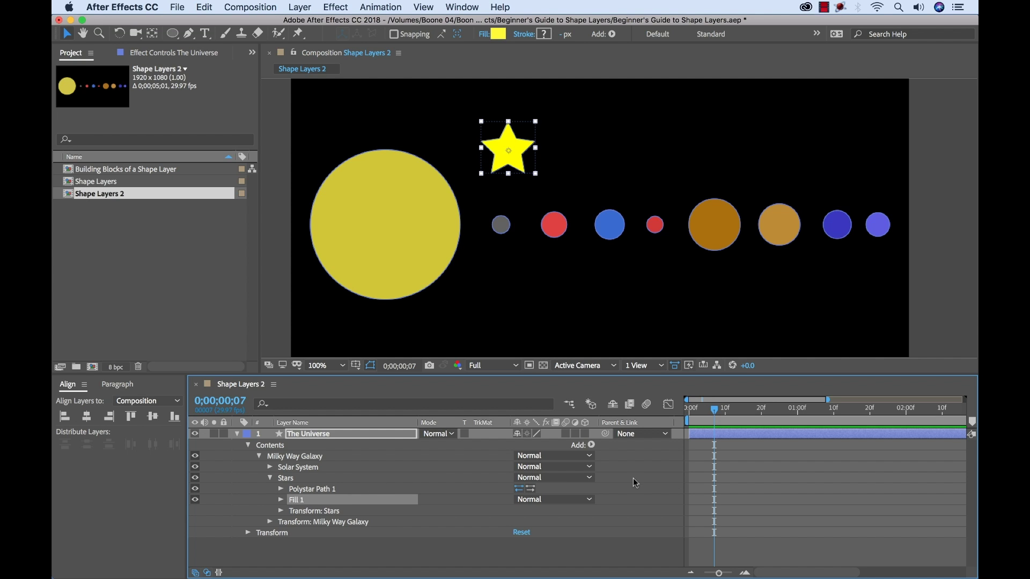
pyautogui.click(591, 446)
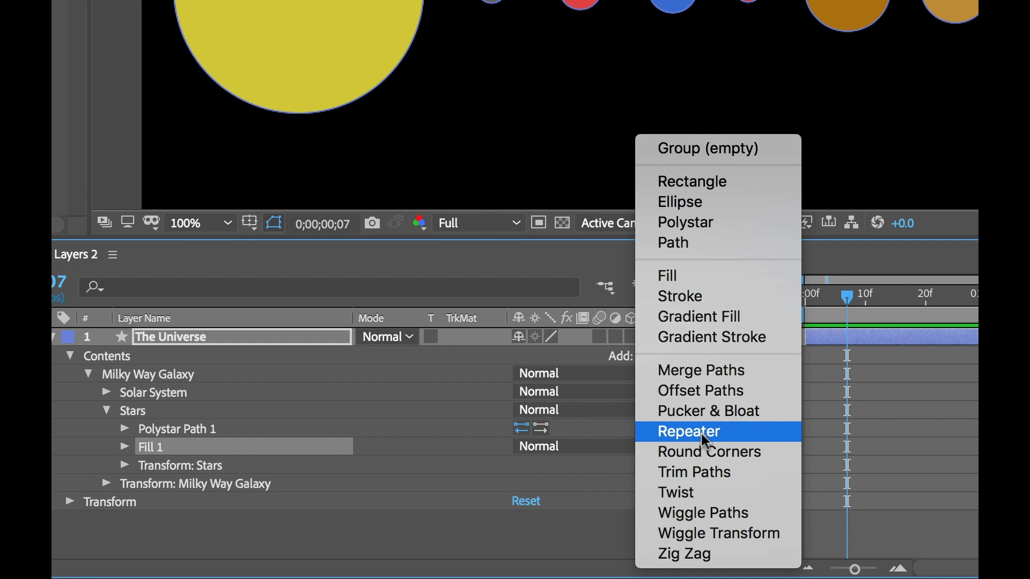
# - Add a Repeater to the Stars group and set its Copies to 5
pyautogui.click(701, 433)
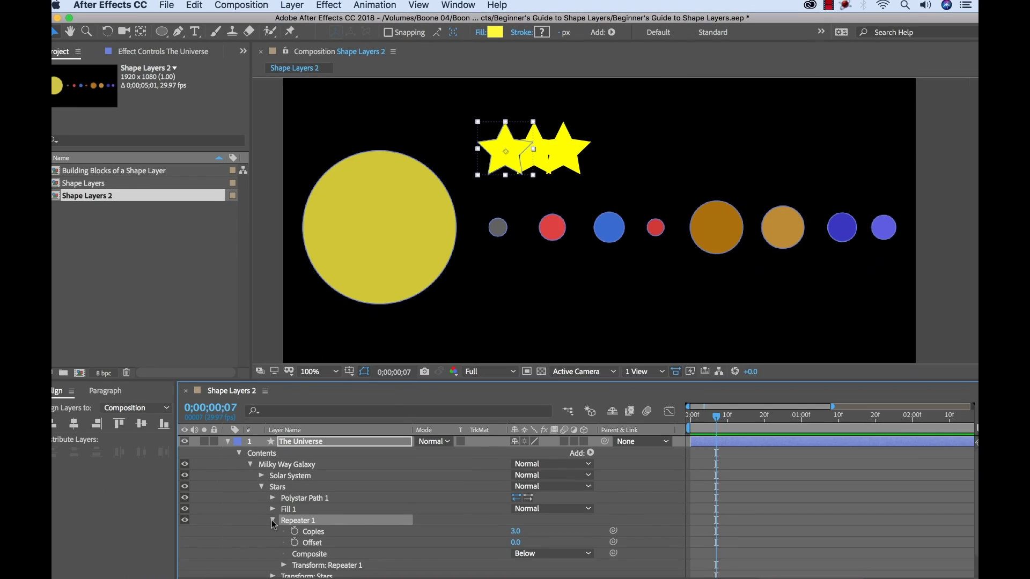
pyautogui.scroll(-1, 359, 523)
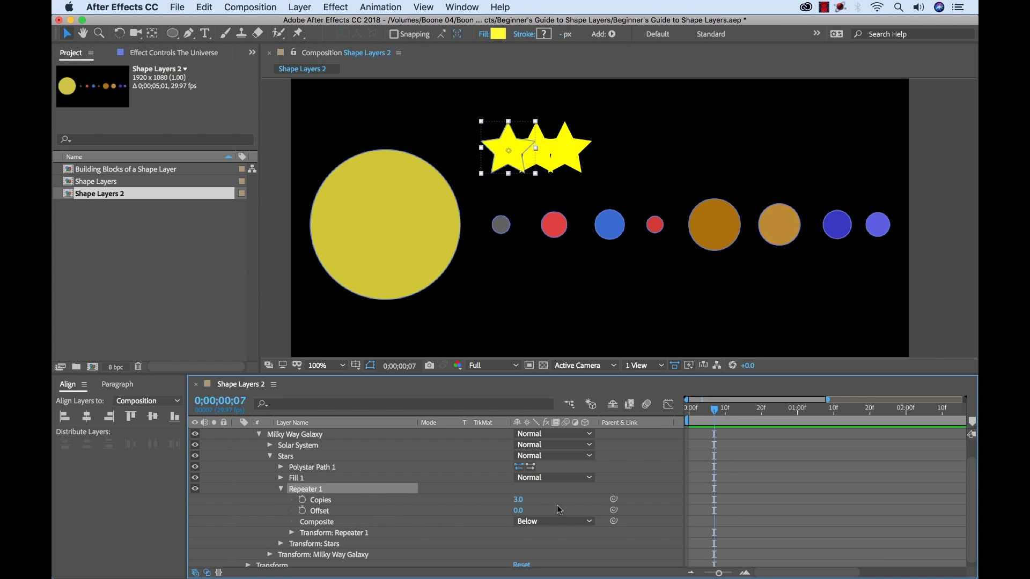
pyautogui.click(516, 502)
pyautogui.write('5')
pyautogui.press('Return')
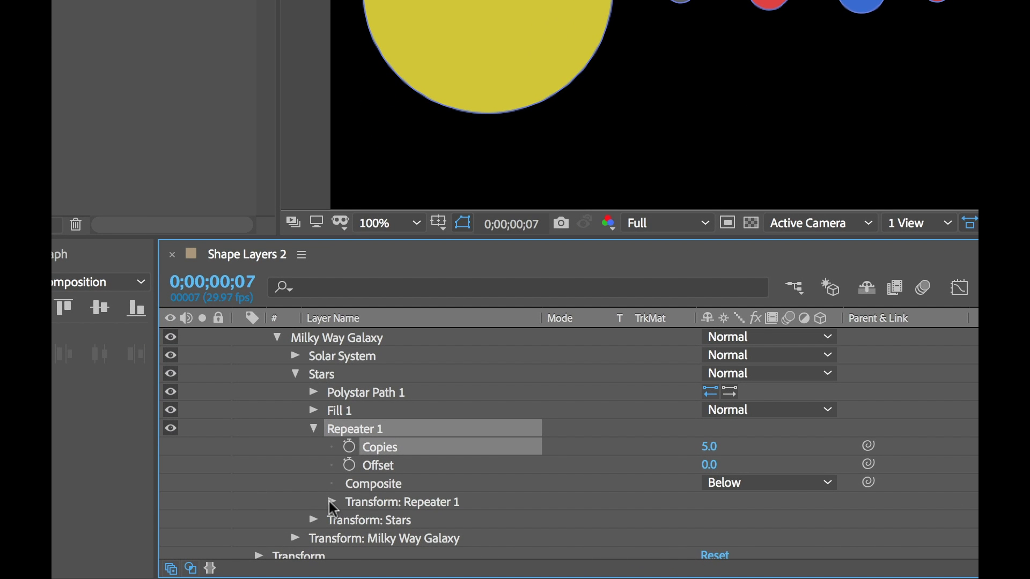
# - Set the star Repeater's position spread, 25° rotation, smaller scale and fading start opacity
pyautogui.click(331, 501)
pyautogui.scroll(-3, 391, 503)
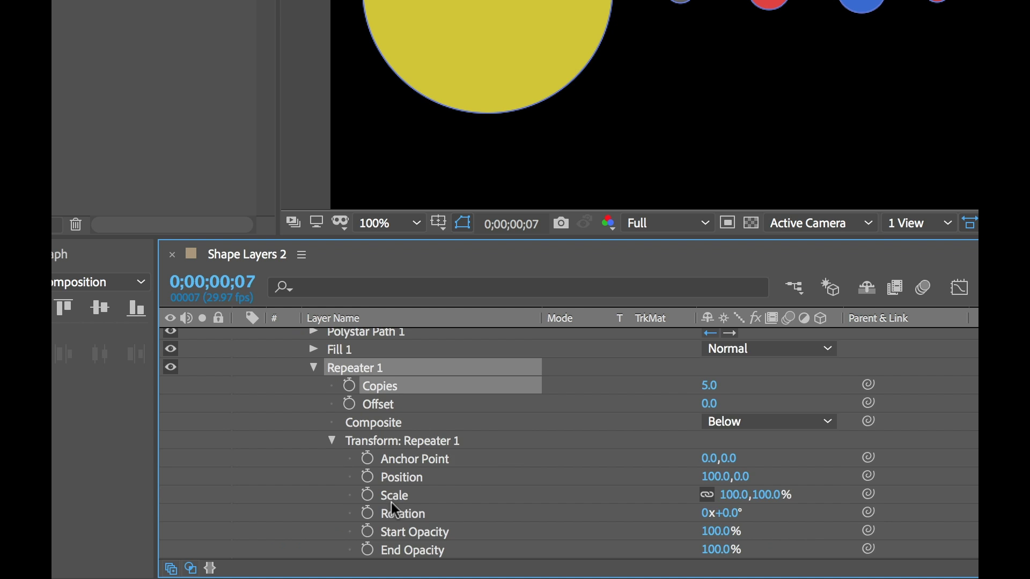
pyautogui.scroll(-1, 515, 468)
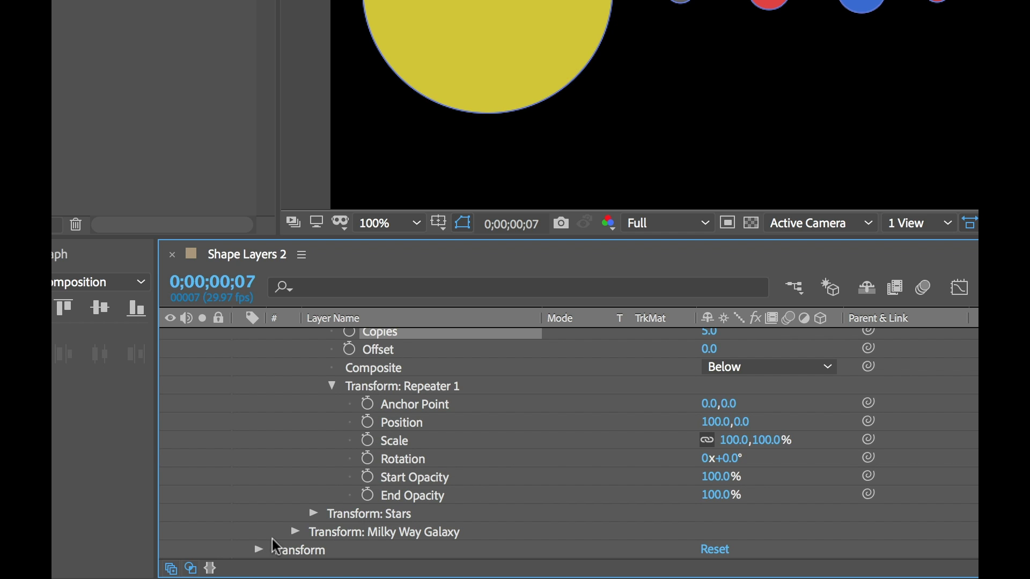
pyautogui.scroll(1, 512, 445)
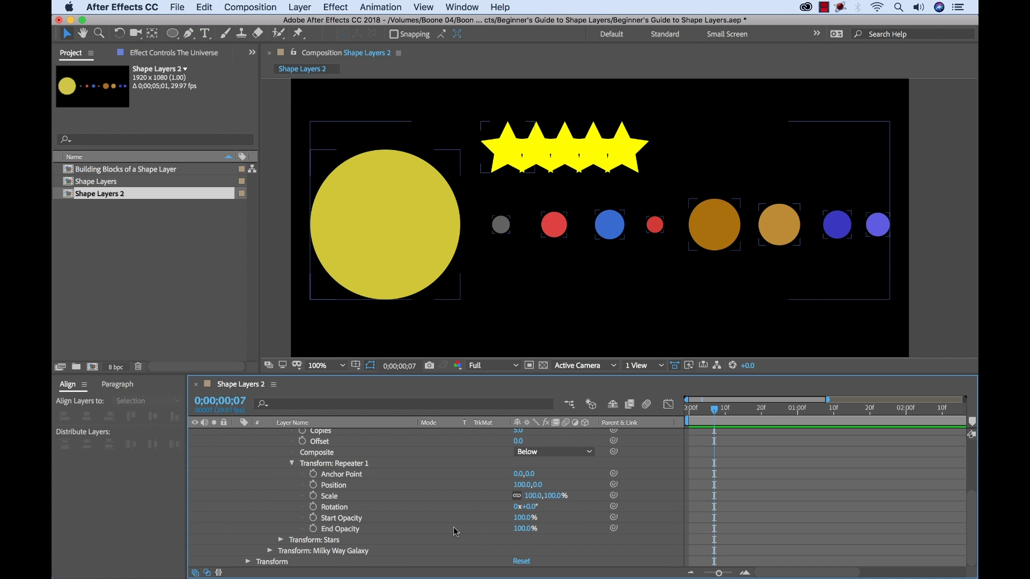
pyautogui.moveTo(714, 440); pyautogui.dragTo(697, 481)
pyautogui.scroll(5, 510, 511)
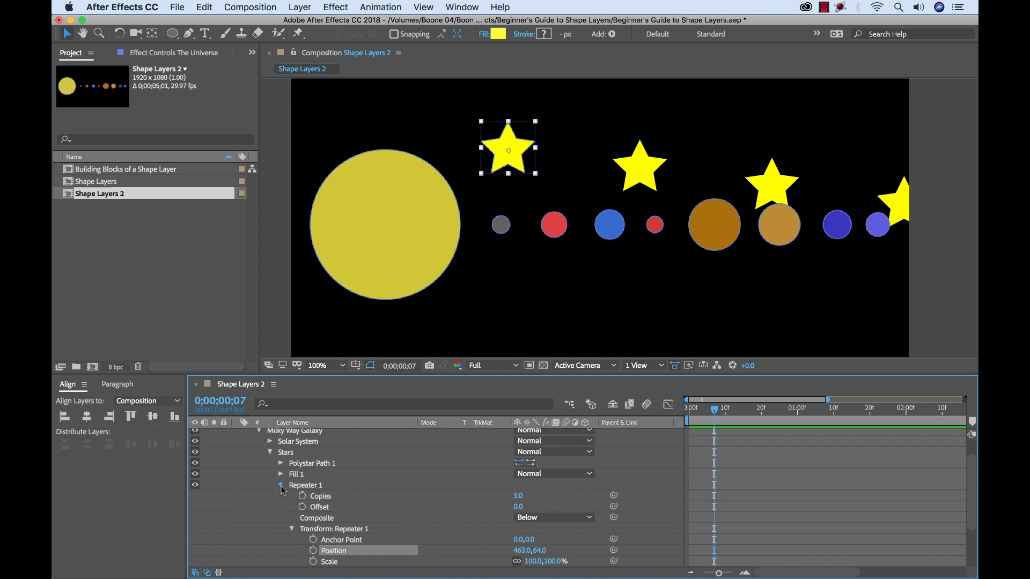
pyautogui.moveTo(523, 495); pyautogui.dragTo(536, 496)
pyautogui.click(465, 135)
pyautogui.moveTo(466, 135); pyautogui.dragTo(494, 142)
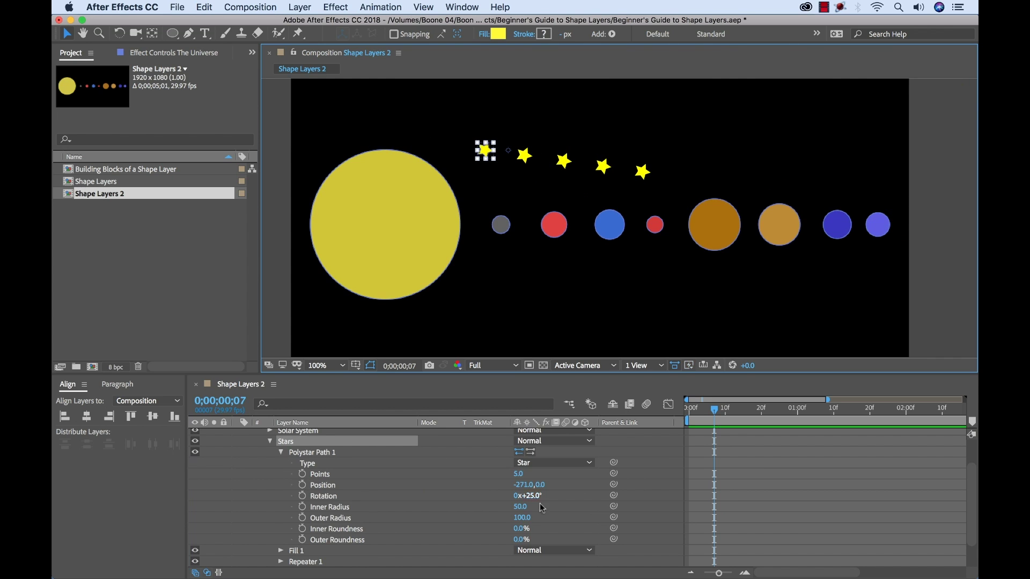
pyautogui.click(280, 452)
pyautogui.scroll(-3, 375, 499)
pyautogui.moveTo(529, 517); pyautogui.dragTo(908, 517)
# - Duplicate the repeater twice, offsetting and rotating the new copies to scatter stars across the frame
pyautogui.hotkey('ctrl', 'd')
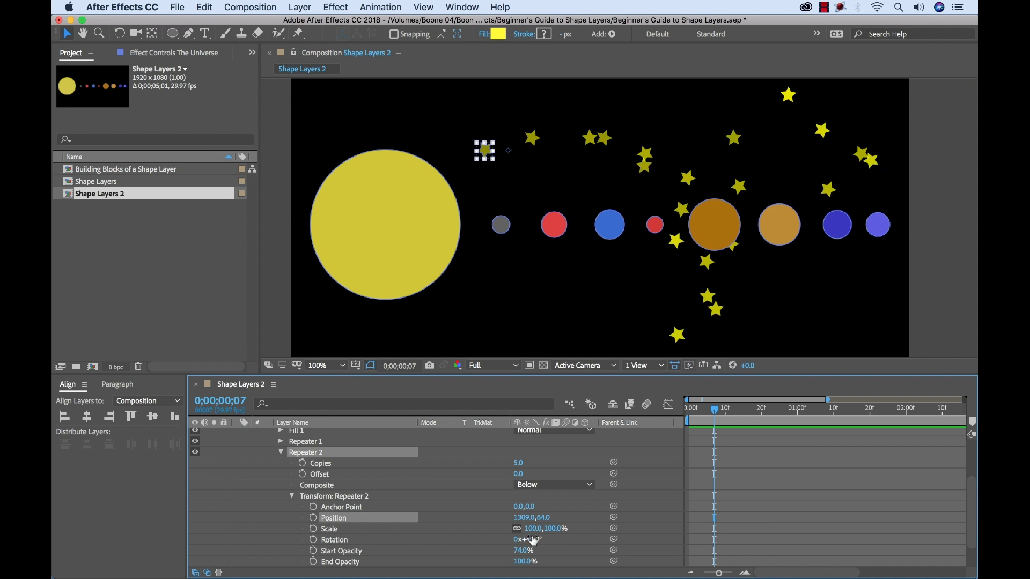
pyautogui.hotkey('ctrl', 'd')
pyautogui.scroll(-2, 376, 499)
pyautogui.moveTo(523, 518); pyautogui.dragTo(182, 521)
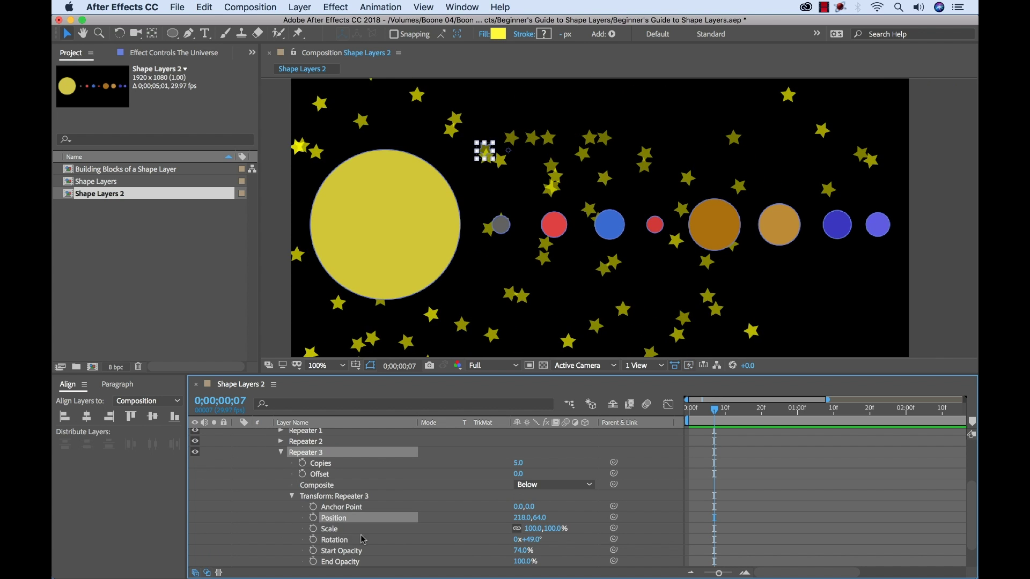
pyautogui.moveTo(528, 539); pyautogui.dragTo(559, 531)
pyautogui.click(321, 463)
# - Scrub the star polystar's inner and outer radius down to thin spikes, Inner Radius 13
pyautogui.scroll(5, 376, 483)
pyautogui.click(269, 478)
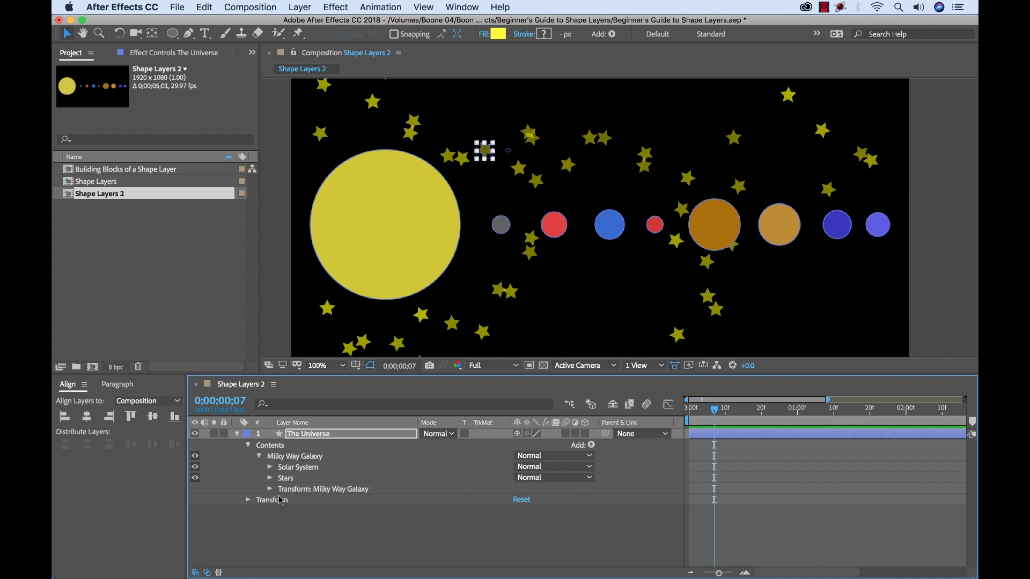
pyautogui.click(270, 478)
pyautogui.scroll(-1, 299, 489)
pyautogui.click(281, 474)
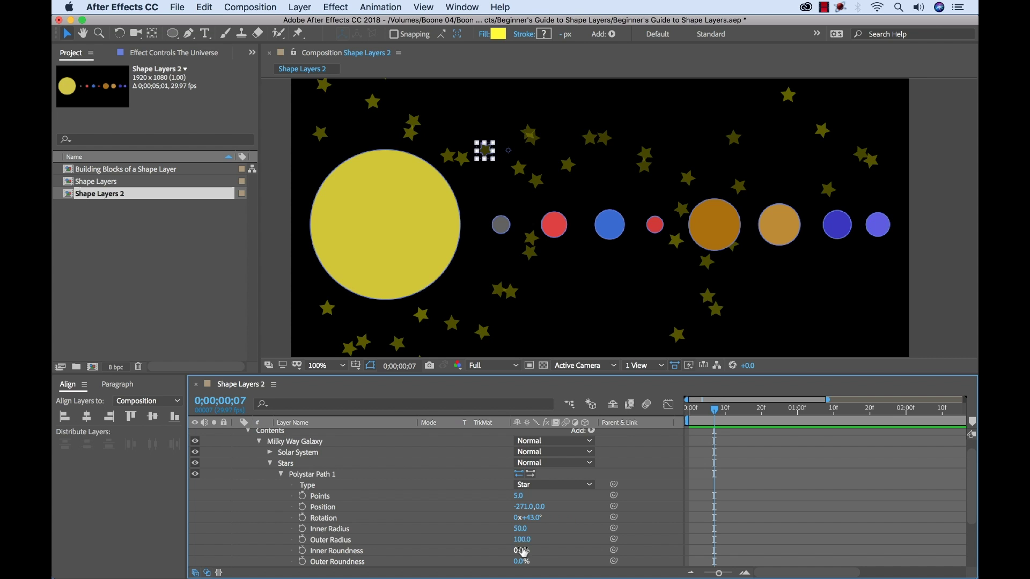
pyautogui.click(330, 539)
pyautogui.keyDown('shift'); pyautogui.click(330, 529); pyautogui.keyUp('shift')
pyautogui.moveTo(505, 531); pyautogui.dragTo(486, 531)
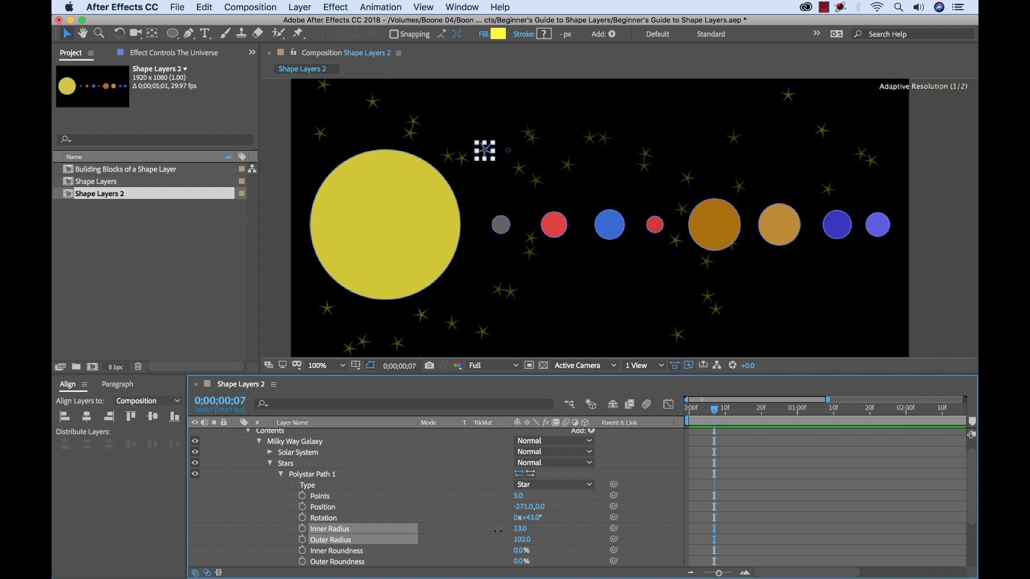
pyautogui.scroll(1, 270, 477)
pyautogui.click(270, 478)
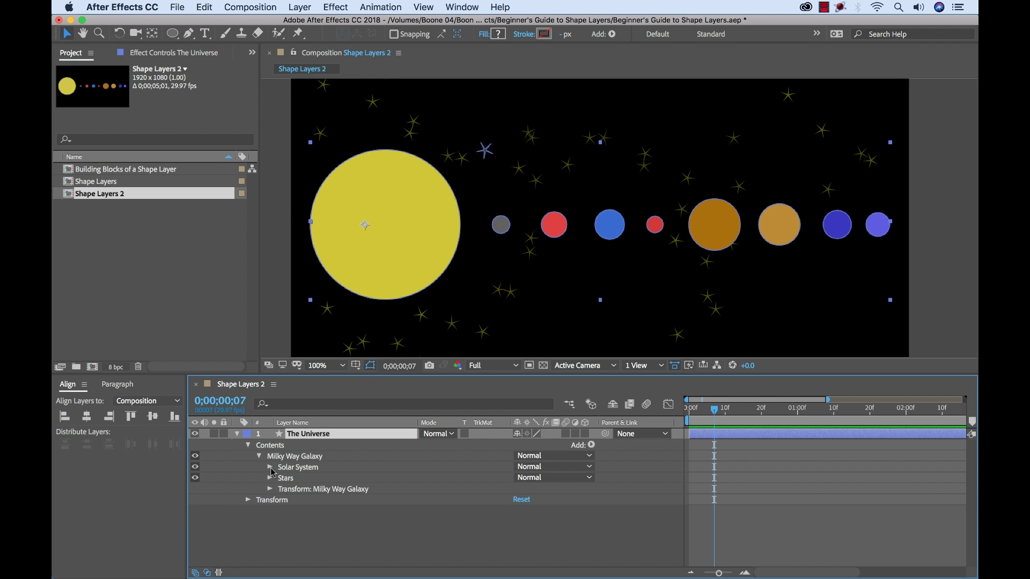
# - Expand Solar System and Earth, then switch on Earth's Stroke 1 for a grey and light-blue ring
pyautogui.click(270, 467)
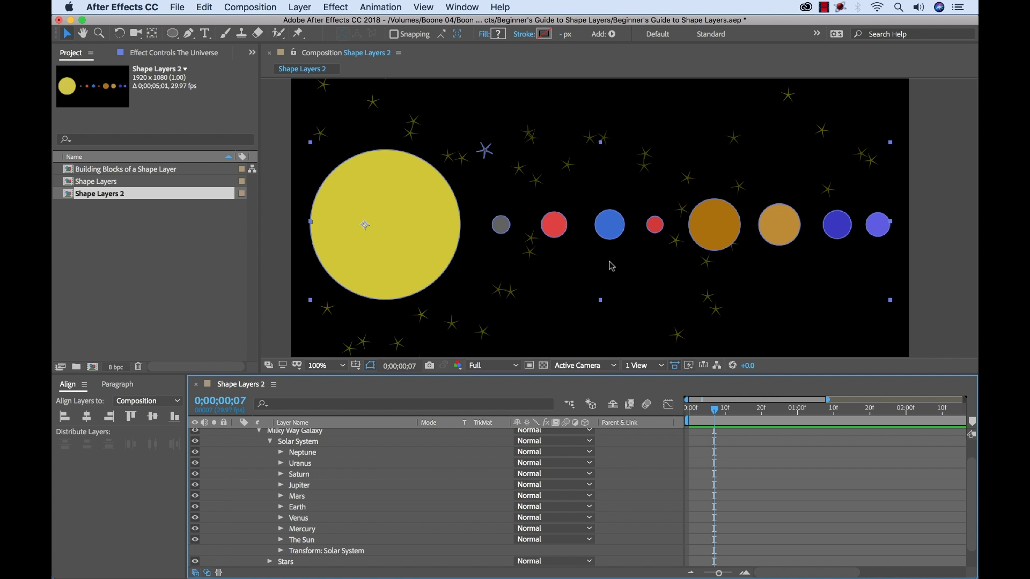
pyautogui.scroll(1, 617, 219)
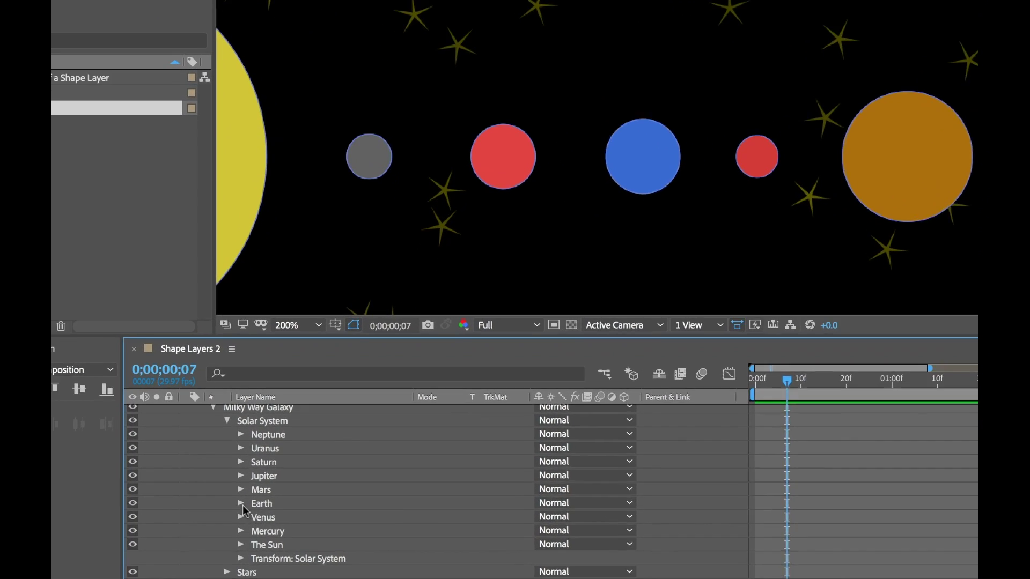
pyautogui.click(281, 507)
pyautogui.scroll(-1, 291, 516)
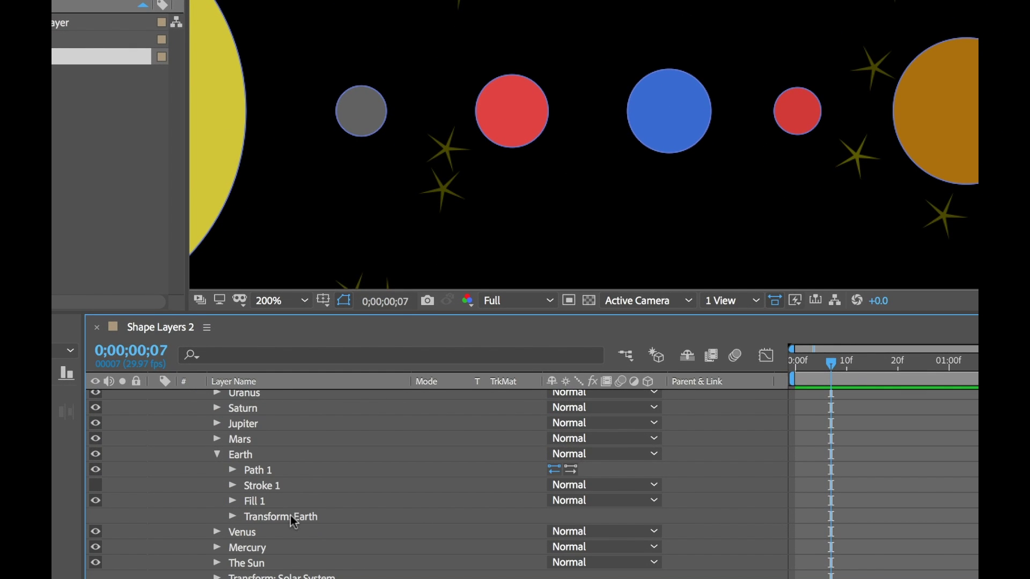
pyautogui.click(269, 489)
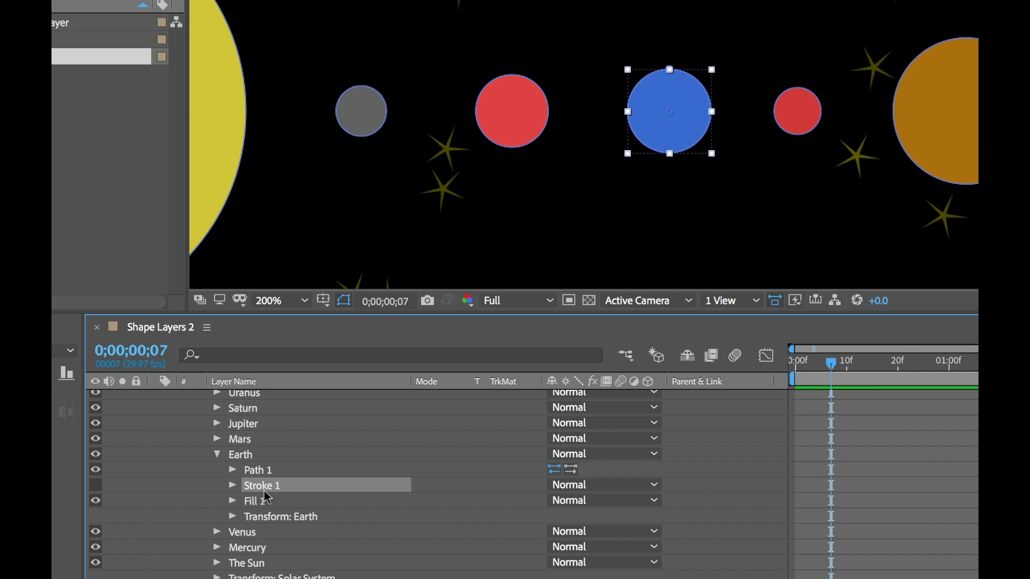
pyautogui.click(96, 485)
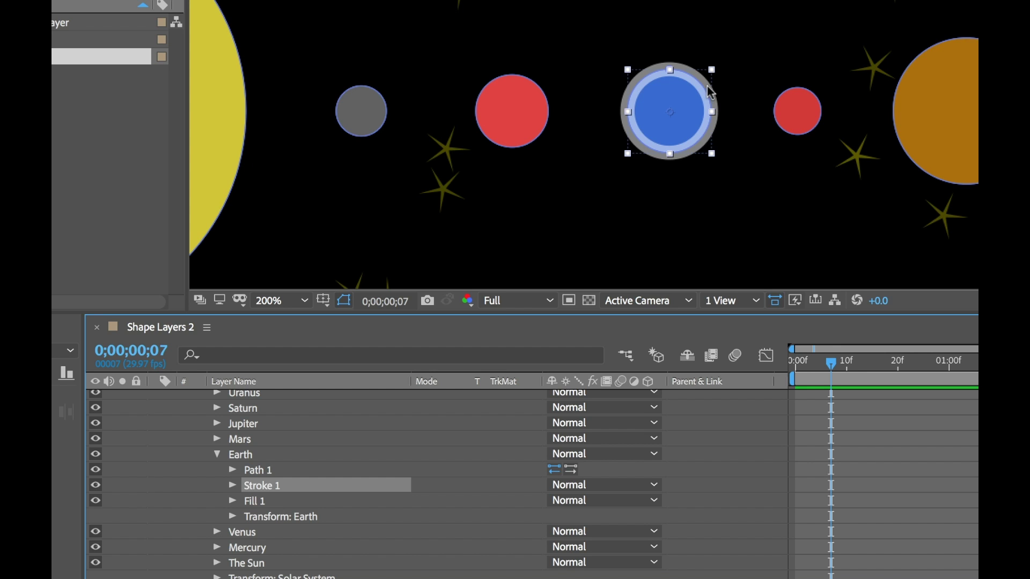
pyautogui.scroll(2, 711, 92)
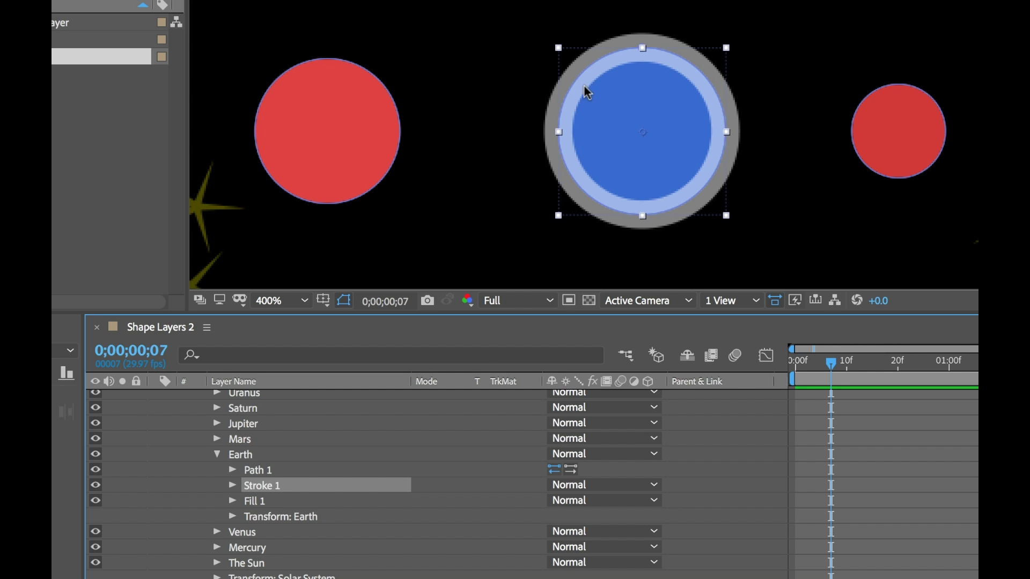
# - Scrub Earth's Stroke 1 opacity up to 100%, then back down to 82%
pyautogui.click(232, 485)
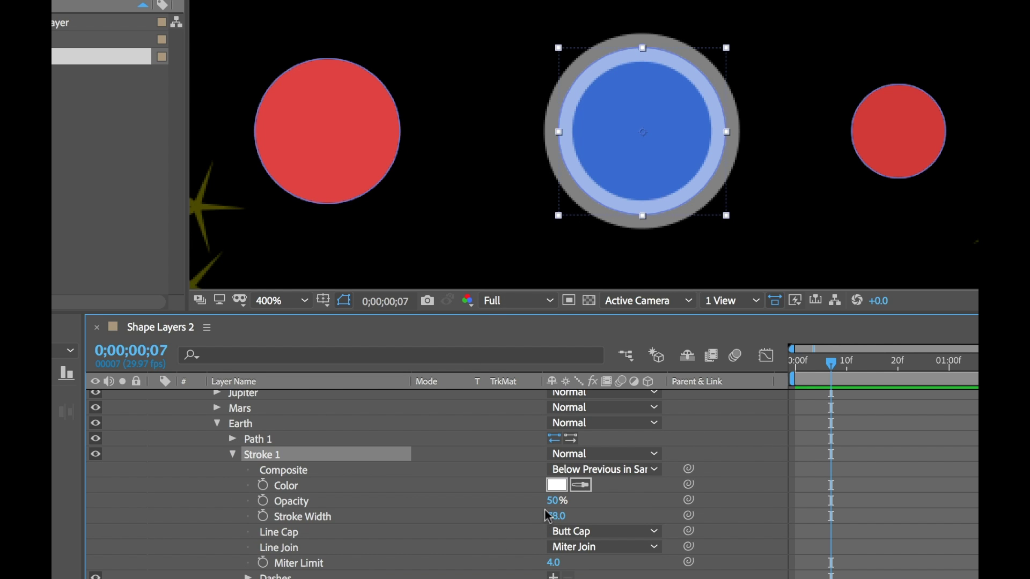
pyautogui.moveTo(553, 501); pyautogui.dragTo(611, 500)
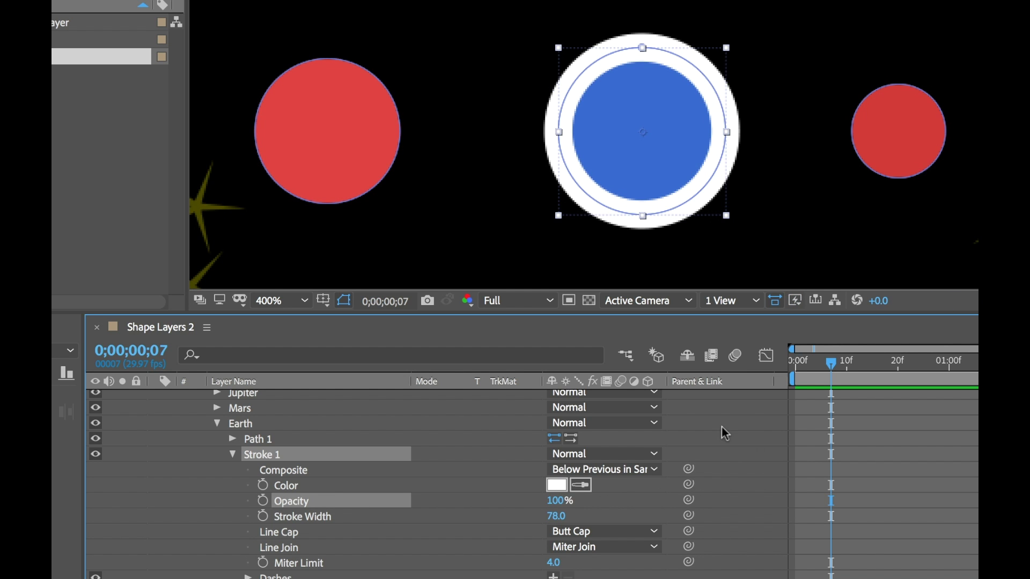
pyautogui.moveTo(554, 501); pyautogui.dragTo(541, 503)
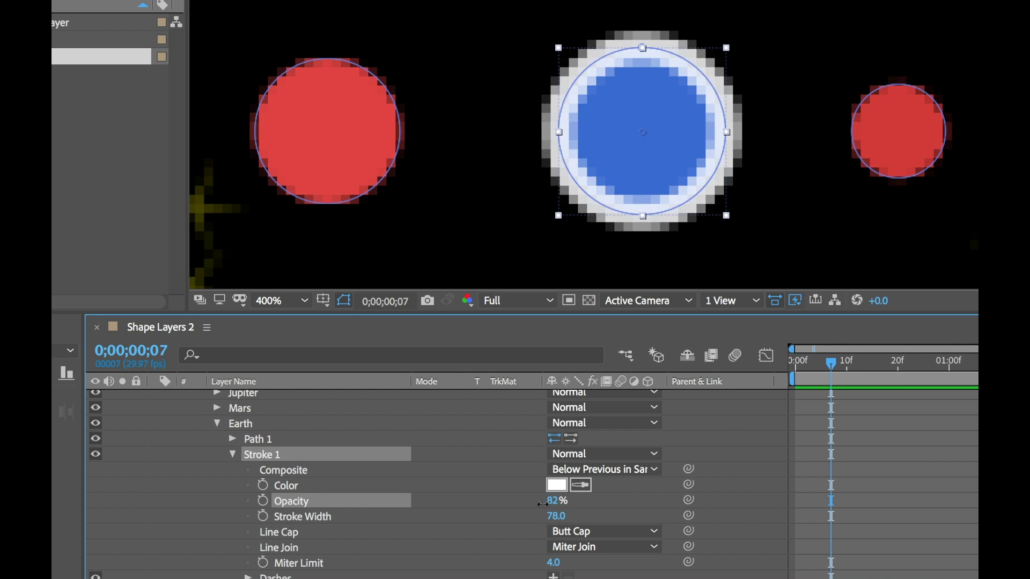
pyautogui.click(717, 441)
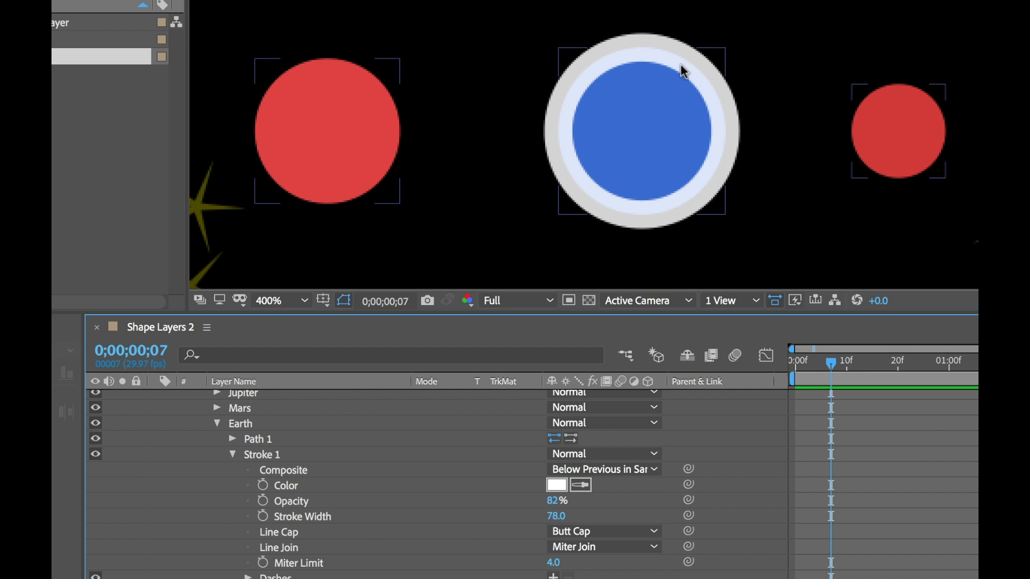
pyautogui.click(233, 455)
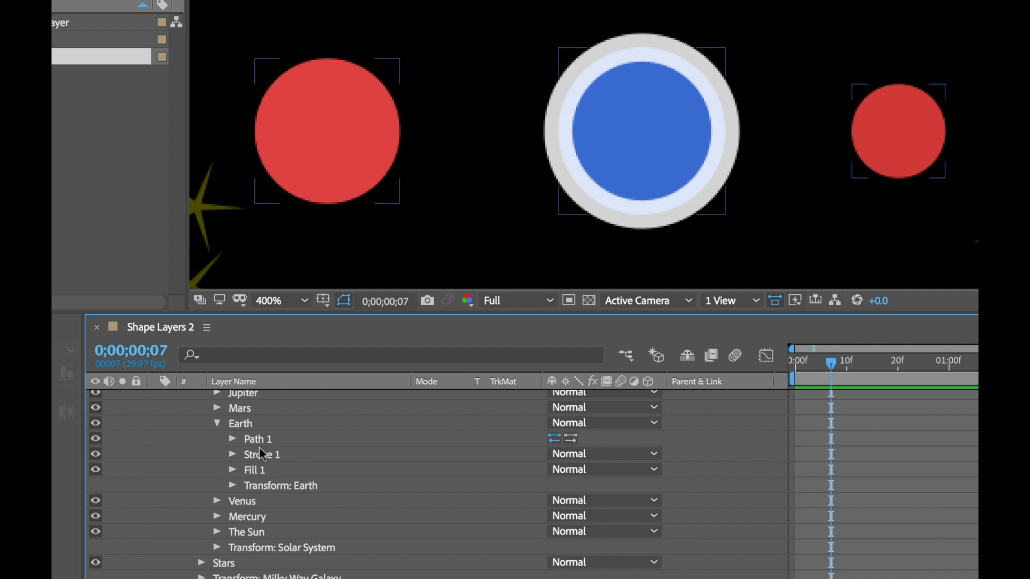
# - Re-expand Earth, preview it deselected, then reselect the layer and Earth's Stroke 1
pyautogui.click(218, 424)
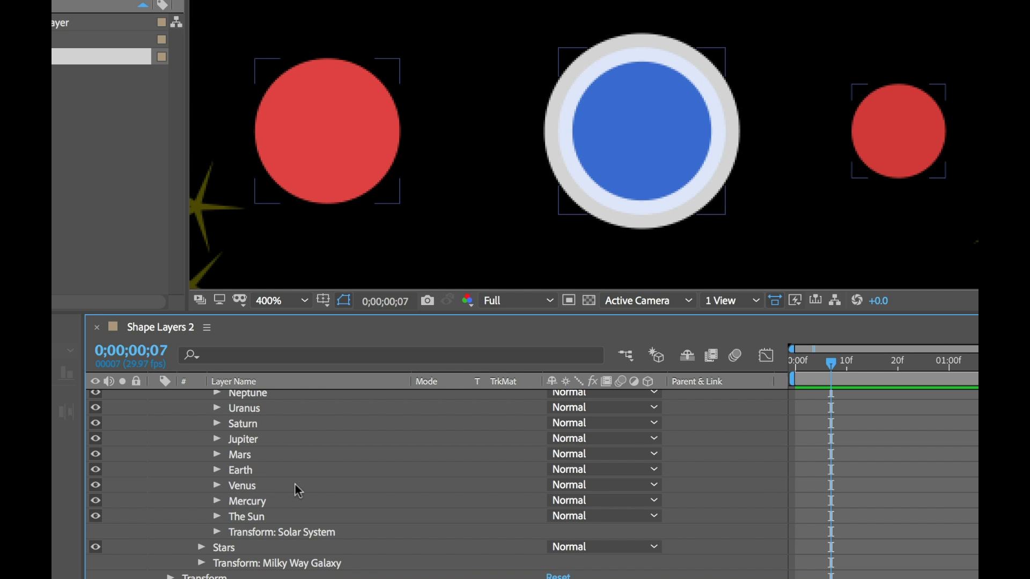
pyautogui.click(217, 470)
pyautogui.scroll(-1, 273, 486)
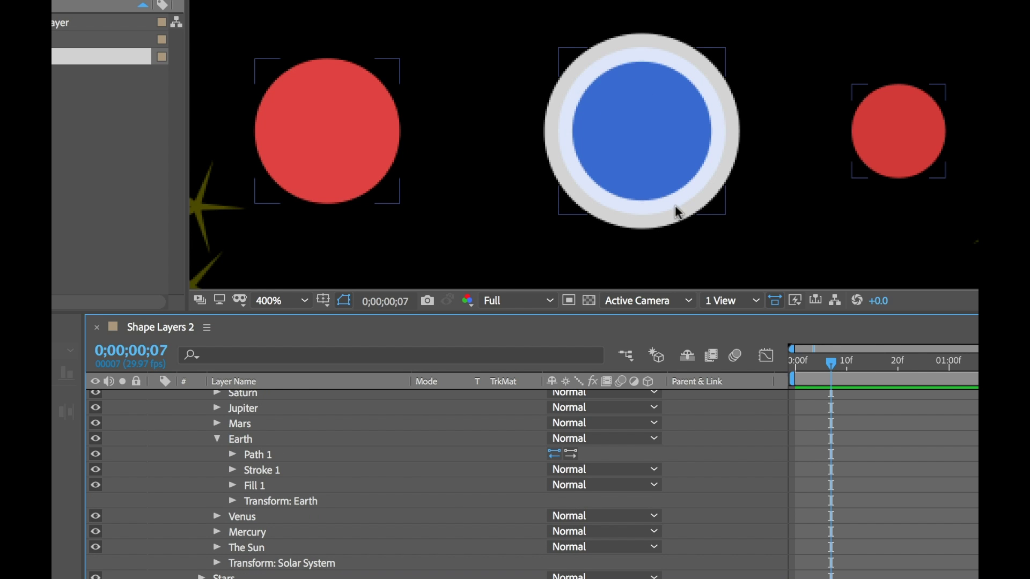
pyautogui.hotkey('ctrl', 'shift', 'a')
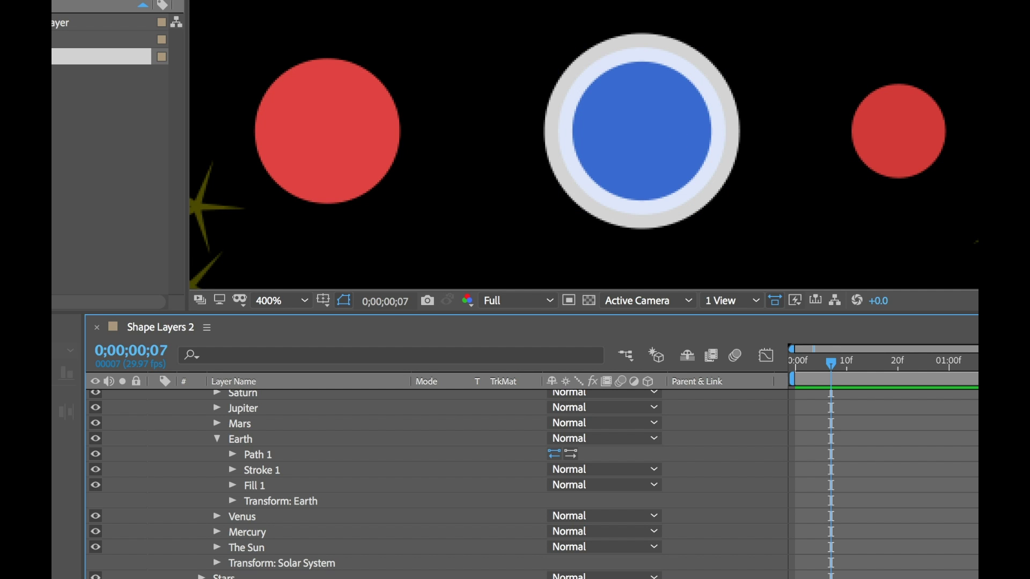
pyautogui.hotkey('ctrl', 'a')
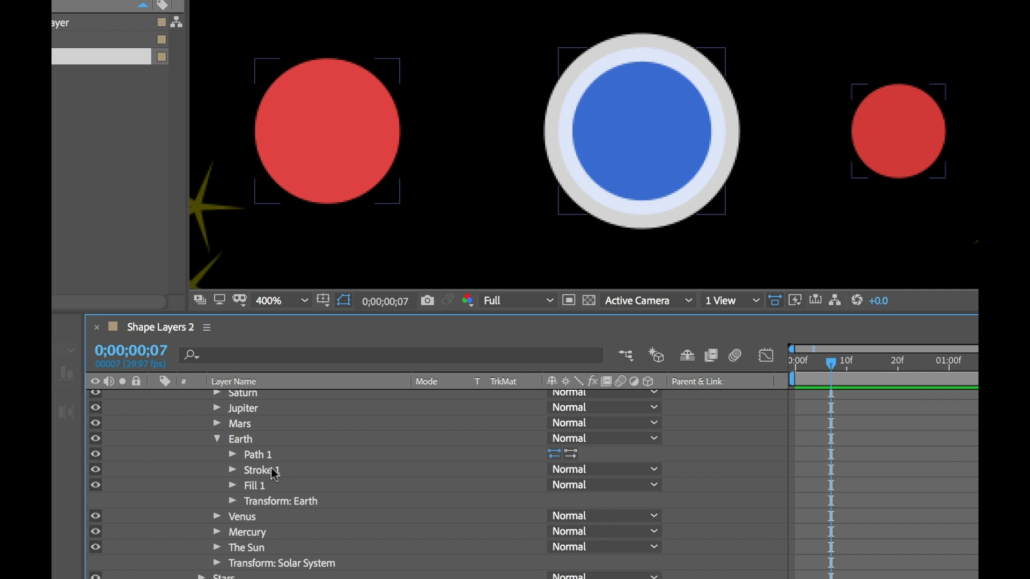
pyautogui.click(265, 473)
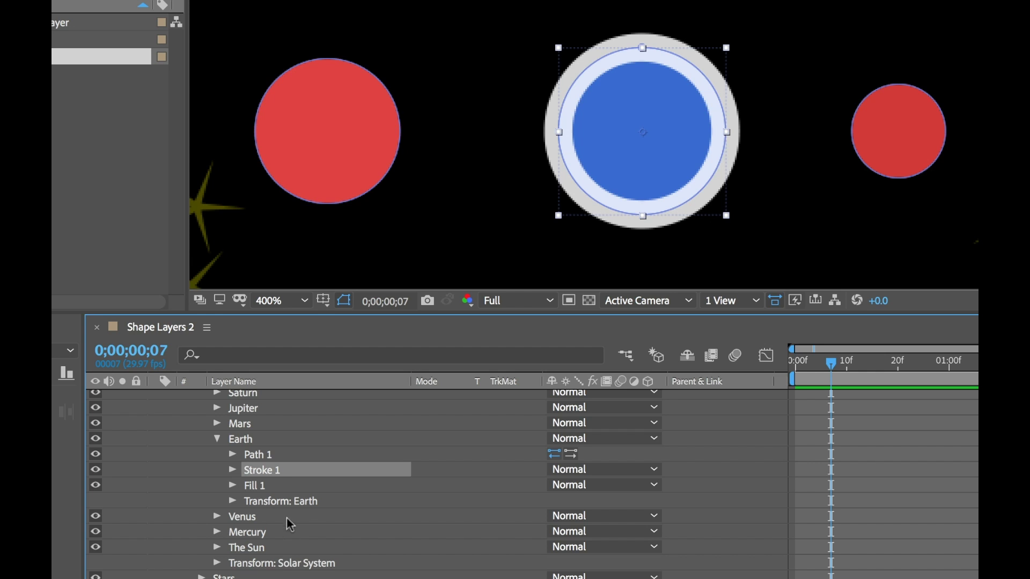
pyautogui.click(255, 487)
pyautogui.press('Up')
pyautogui.moveTo(254, 469); pyautogui.dragTo(256, 495)
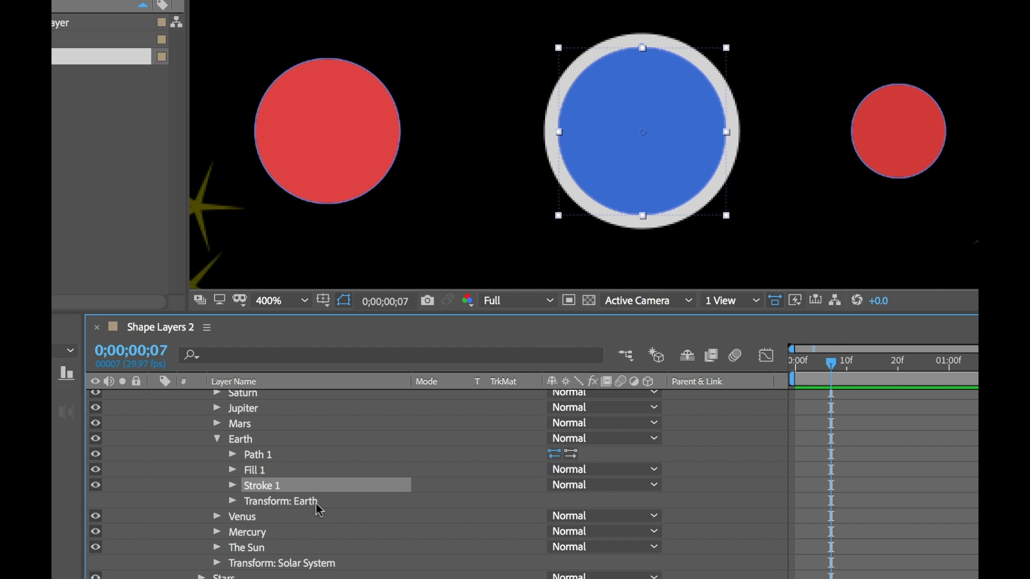
pyautogui.moveTo(257, 469); pyautogui.dragTo(260, 491)
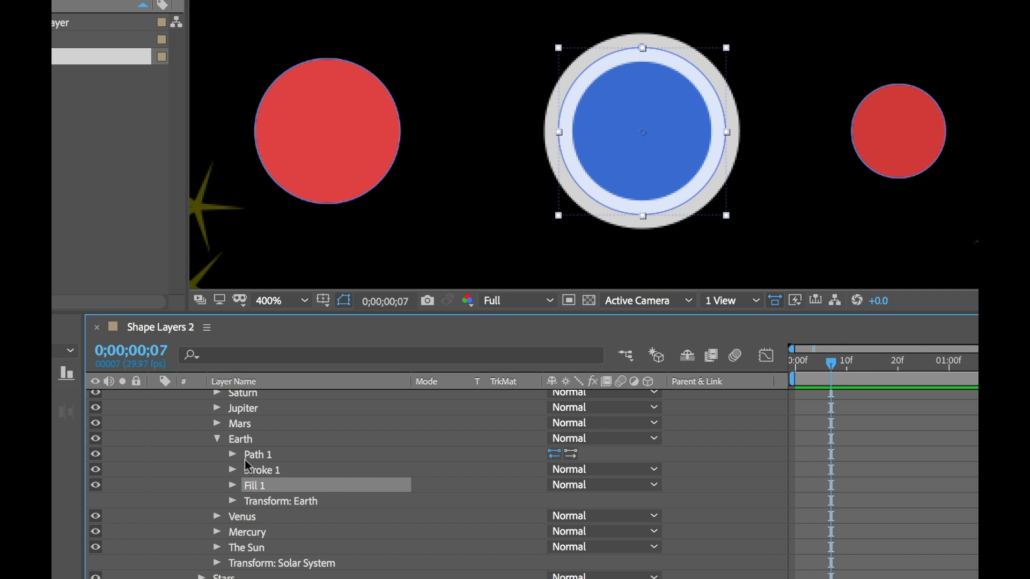
pyautogui.click(217, 438)
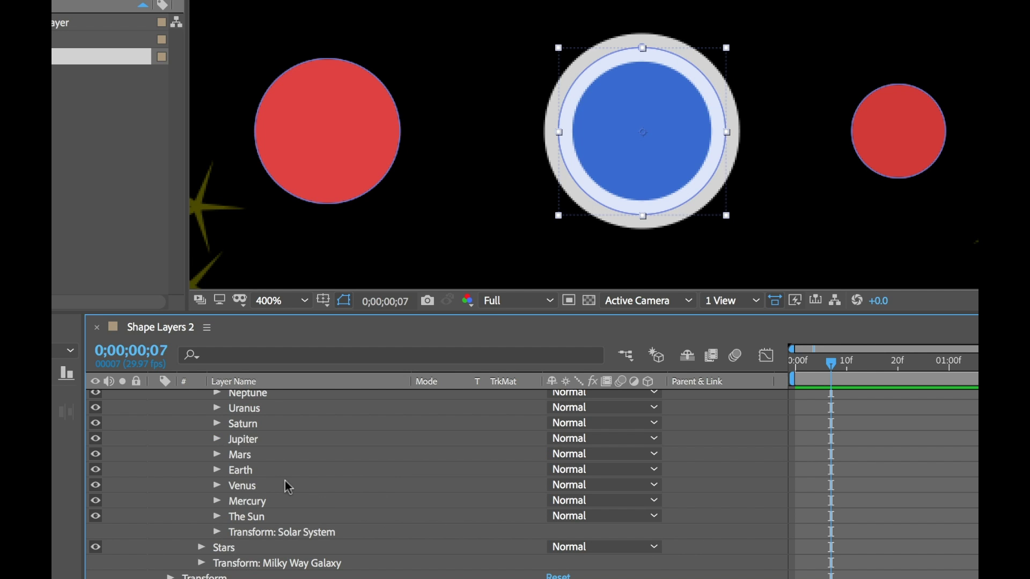
pyautogui.scroll(1, 287, 482)
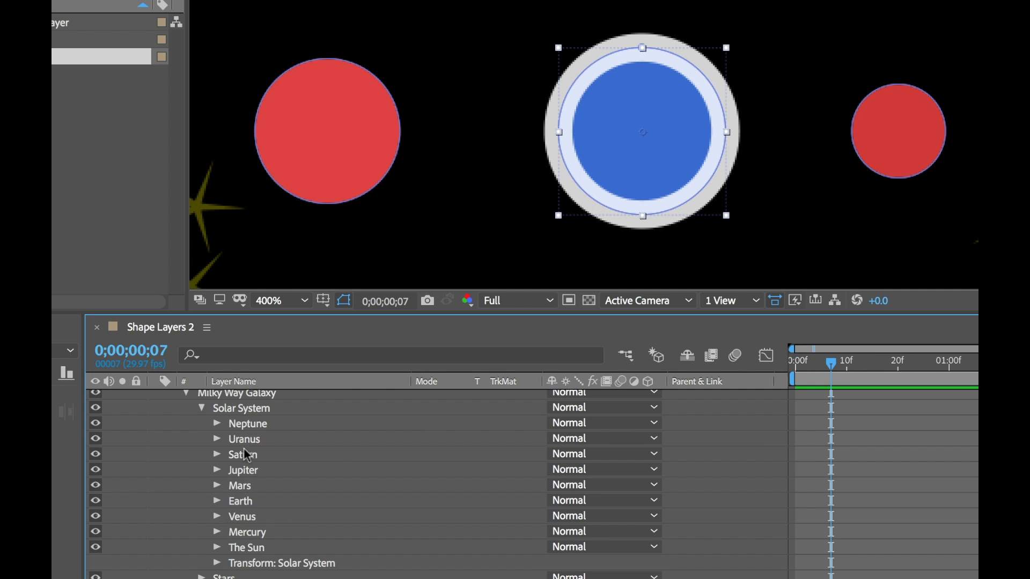
# - Turn off Earth's Stroke 1 so Earth shows as a plain blue disc
pyautogui.click(217, 502)
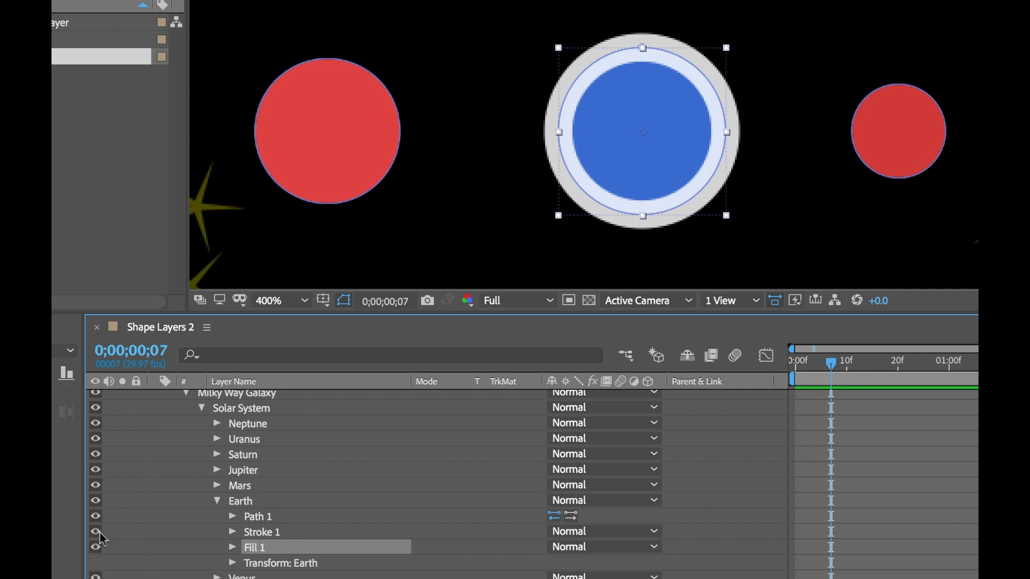
pyautogui.click(95, 532)
pyautogui.click(218, 501)
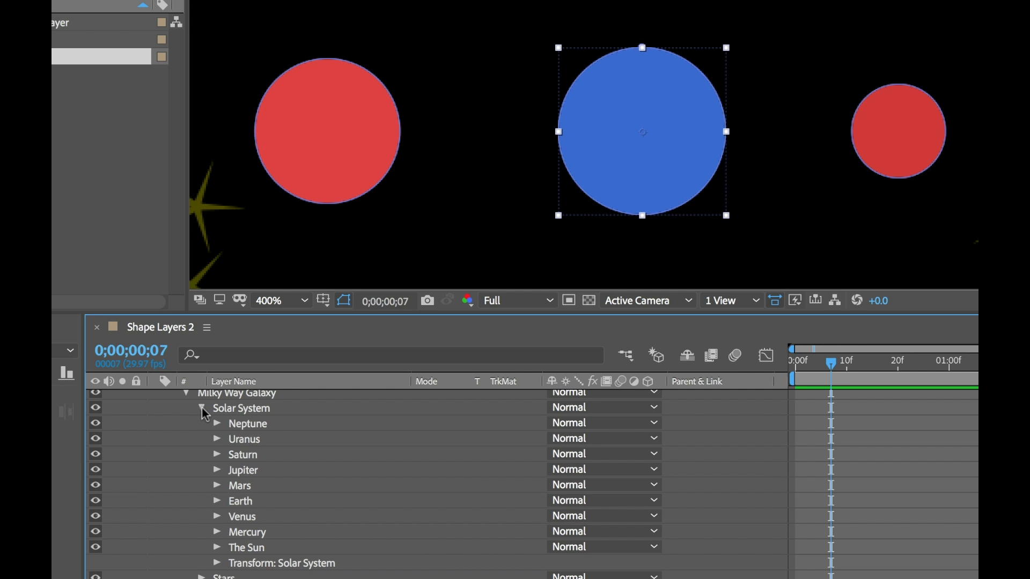
# - Select the Mars group and add a Pucker & Bloat operation to it
pyautogui.click(217, 486)
pyautogui.click(217, 486)
pyautogui.click(237, 487)
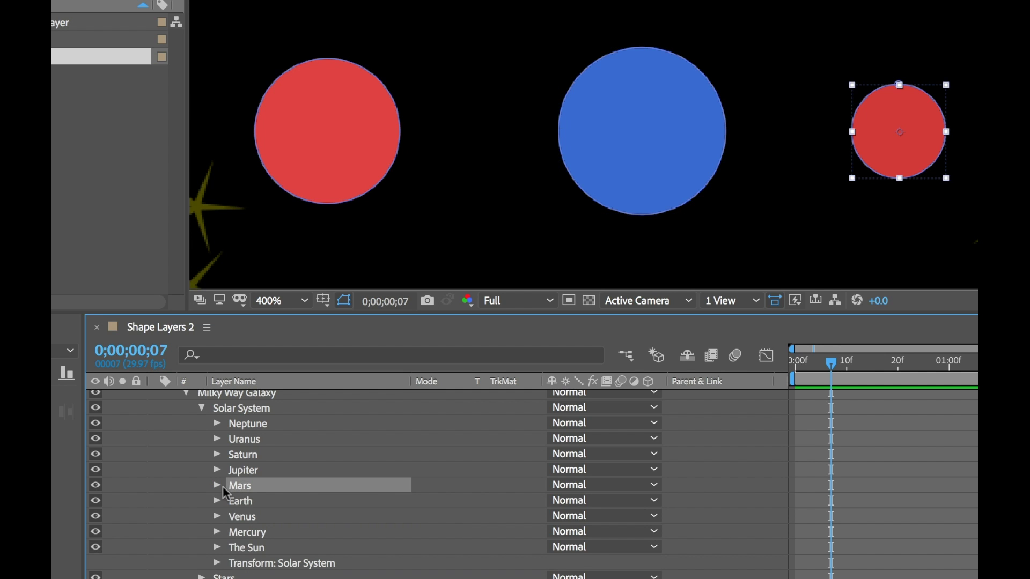
pyautogui.click(218, 485)
pyautogui.click(217, 486)
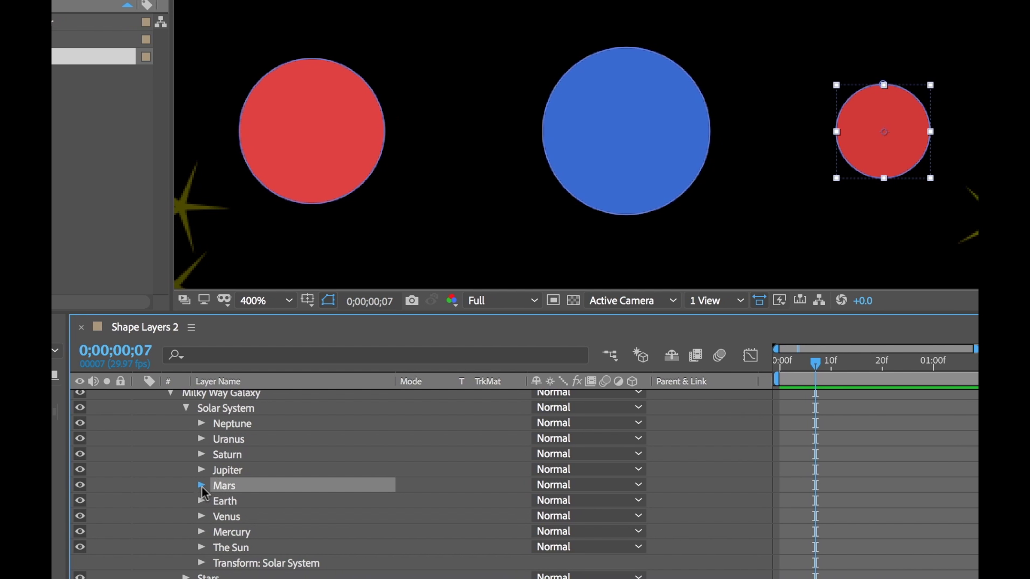
pyautogui.click(217, 485)
pyautogui.scroll(2, 707, 455)
pyautogui.click(598, 408)
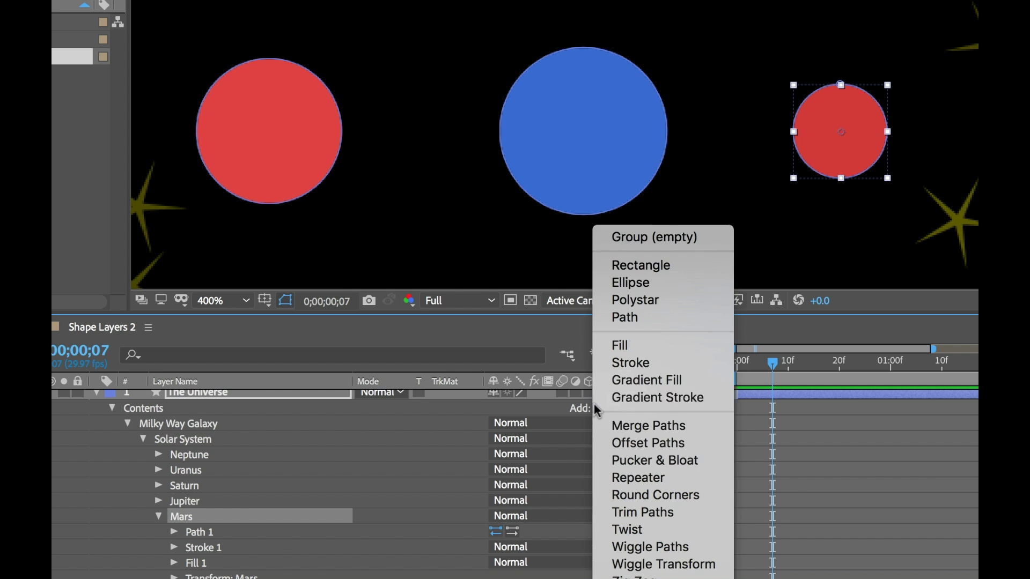
pyautogui.click(635, 460)
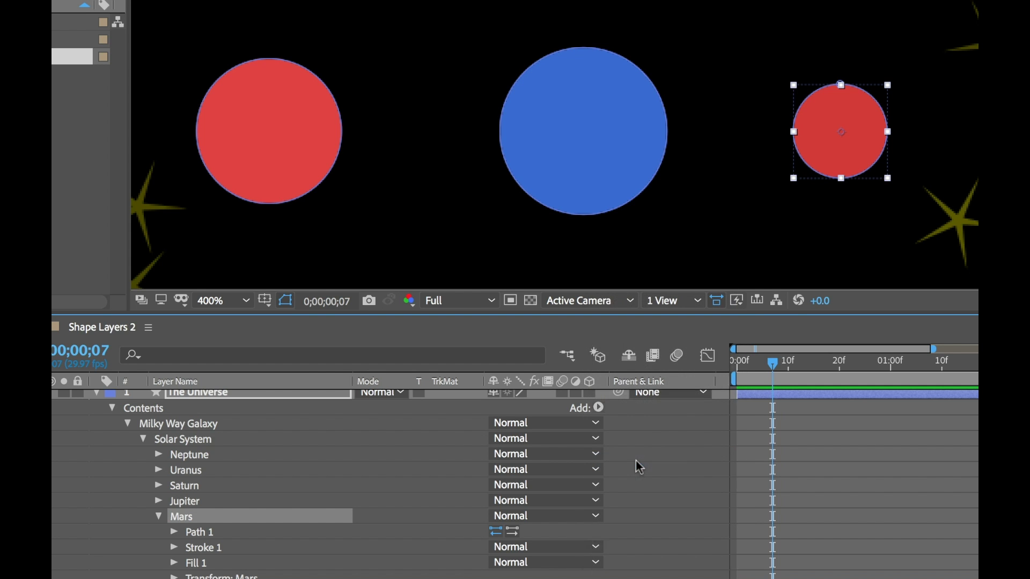
pyautogui.scroll(-2, 341, 464)
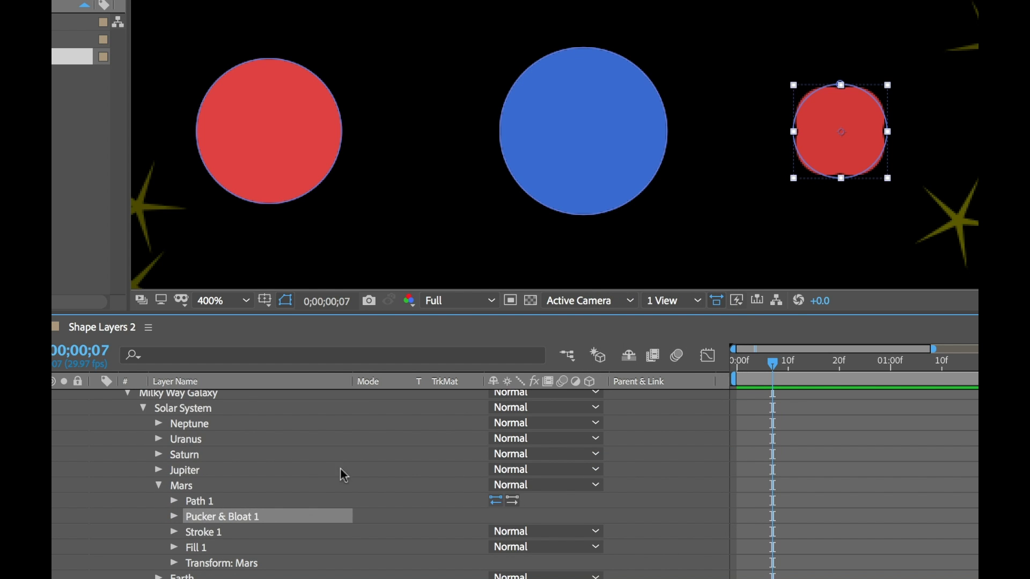
# - Raise Mars's Pucker & Bloat 1 Amount to 368, then drag it between Jupiter and Mars
pyautogui.click(174, 516)
pyautogui.moveTo(503, 537); pyautogui.dragTo(569, 508)
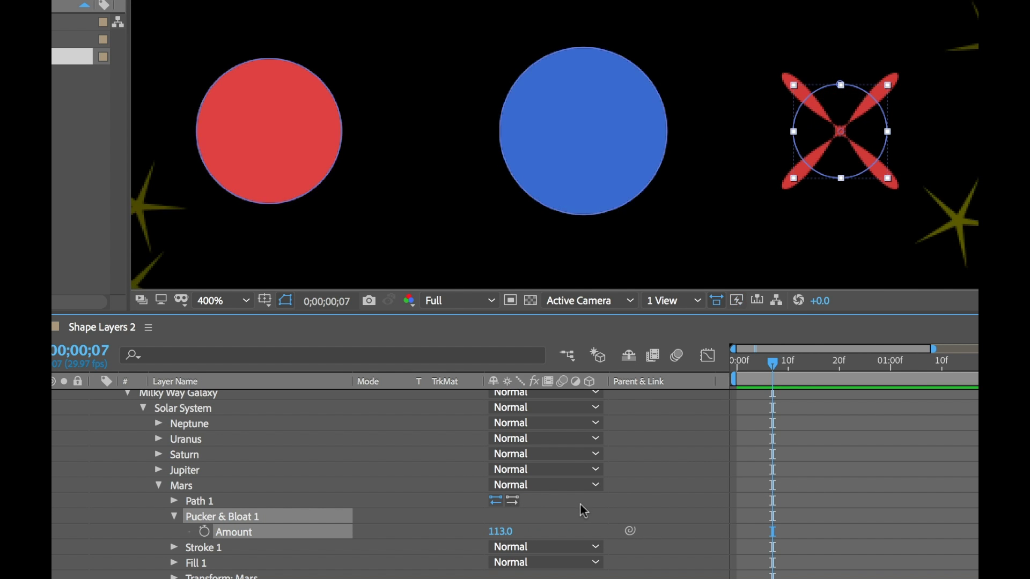
pyautogui.moveTo(500, 531); pyautogui.dragTo(708, 520)
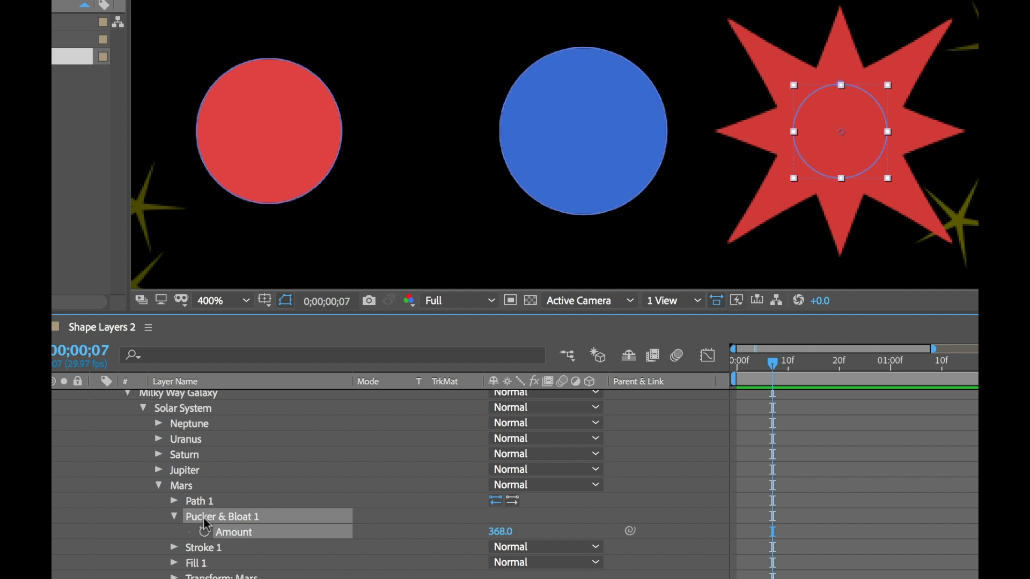
pyautogui.moveTo(201, 517); pyautogui.dragTo(187, 481)
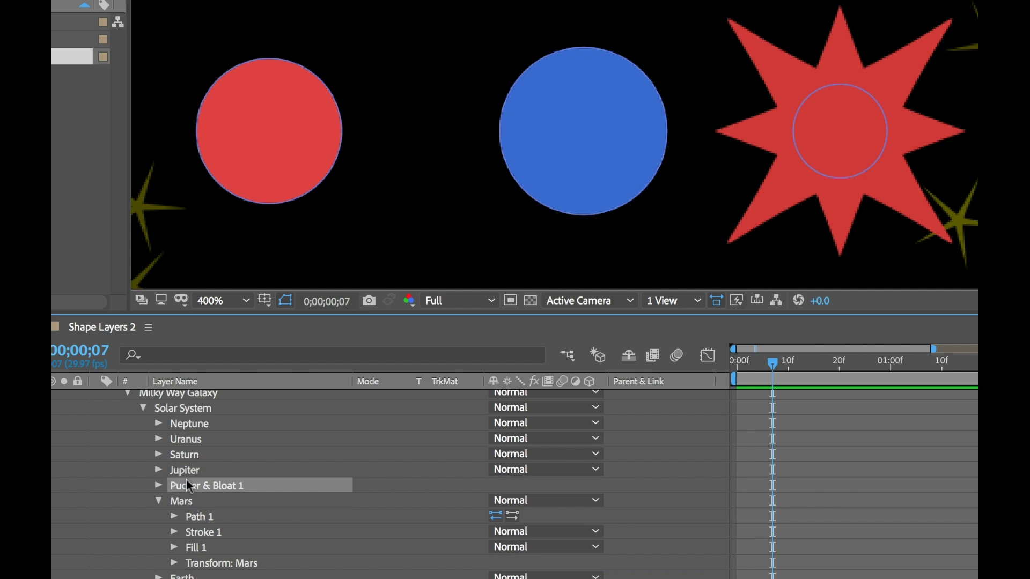
# - Collapse Mars, zoom the viewer to 100%, and check Mars, Earth, Venus, Mercury and the Sun stay round
pyautogui.click(158, 500)
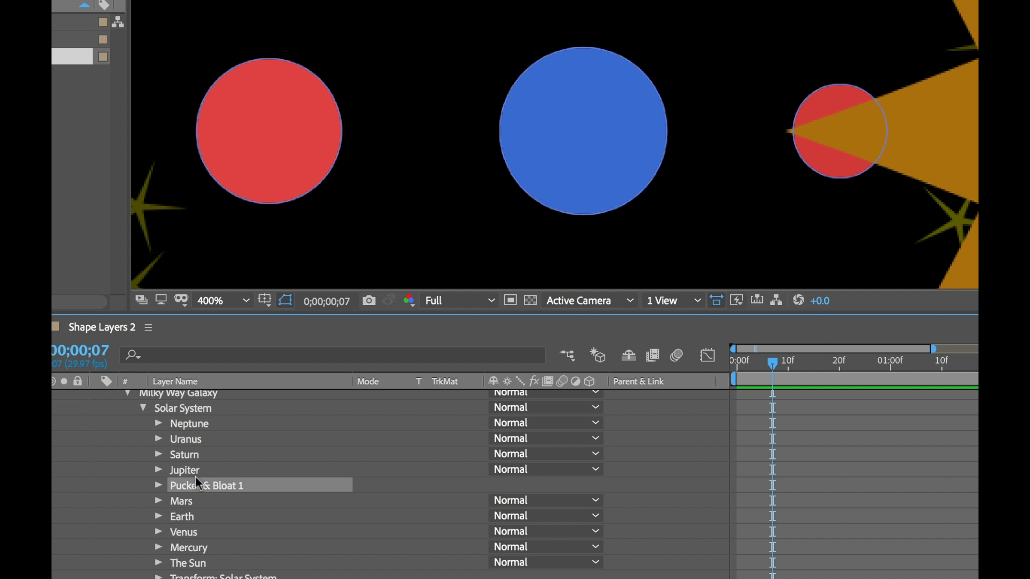
pyautogui.press(',')
pyautogui.press(',')
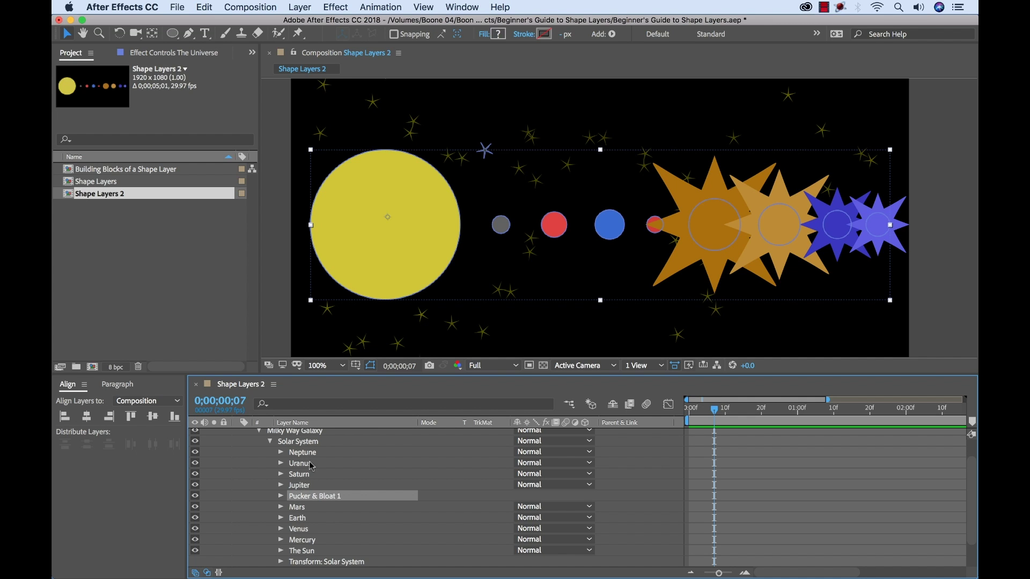
pyautogui.scroll(1, 306, 448)
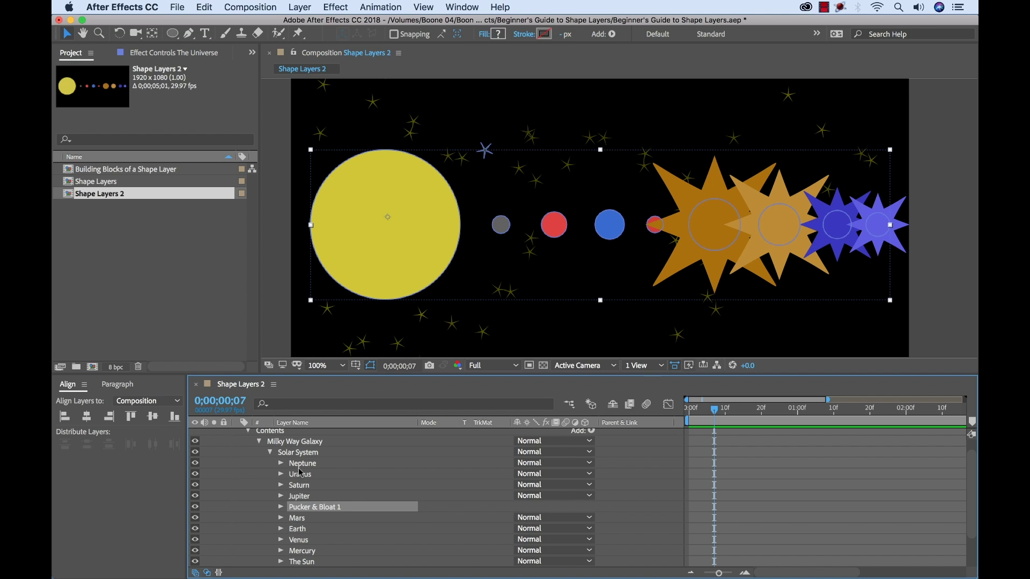
pyautogui.click(298, 519)
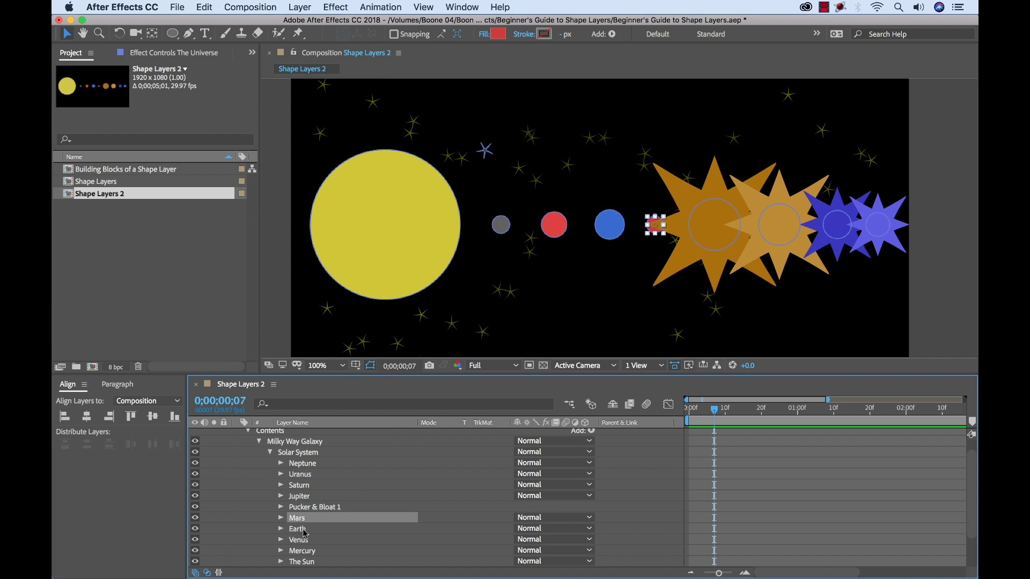
pyautogui.click(303, 530)
pyautogui.click(304, 540)
pyautogui.click(304, 551)
pyautogui.click(306, 561)
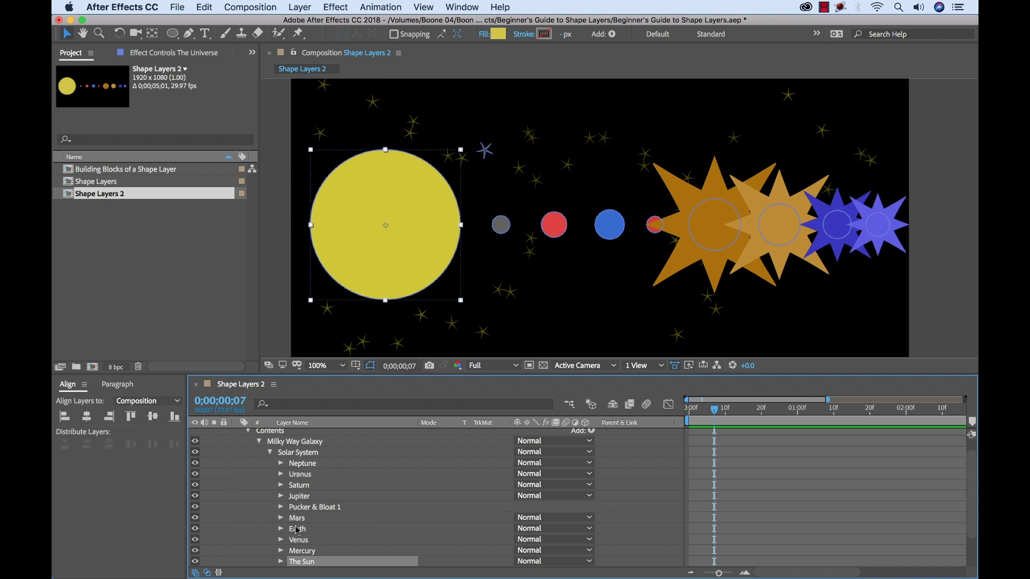
# - Move Pucker & Bloat 1 below Mercury, then up between Earth and Venus, and deselect
pyautogui.moveTo(309, 509); pyautogui.dragTo(271, 573)
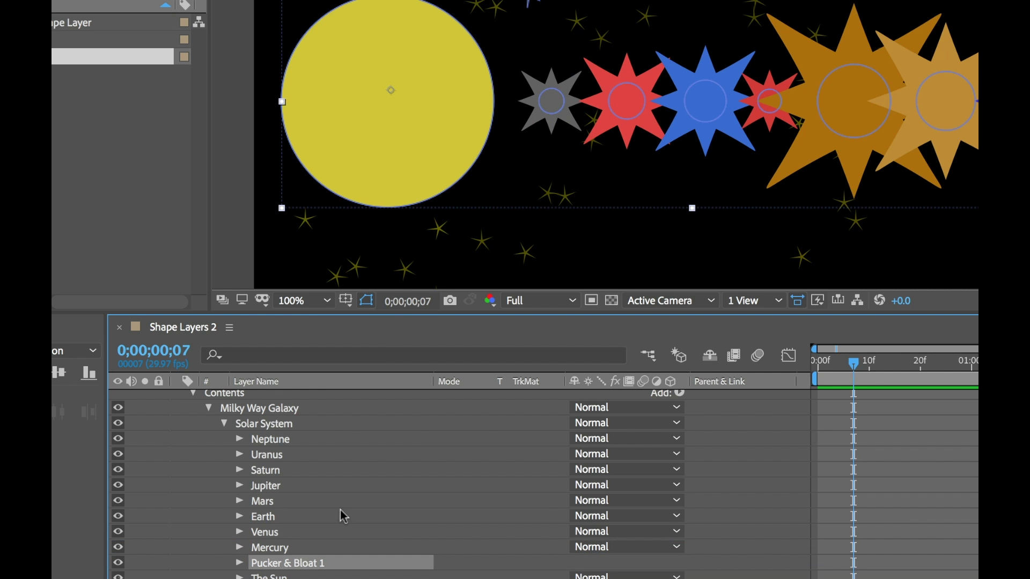
pyautogui.scroll(-1, 343, 516)
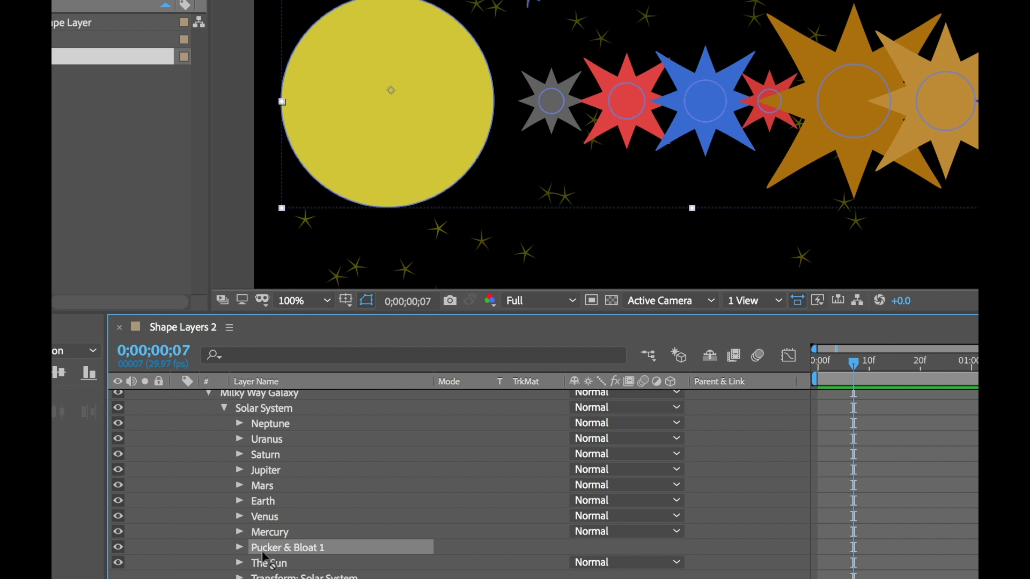
pyautogui.moveTo(262, 549); pyautogui.dragTo(270, 506)
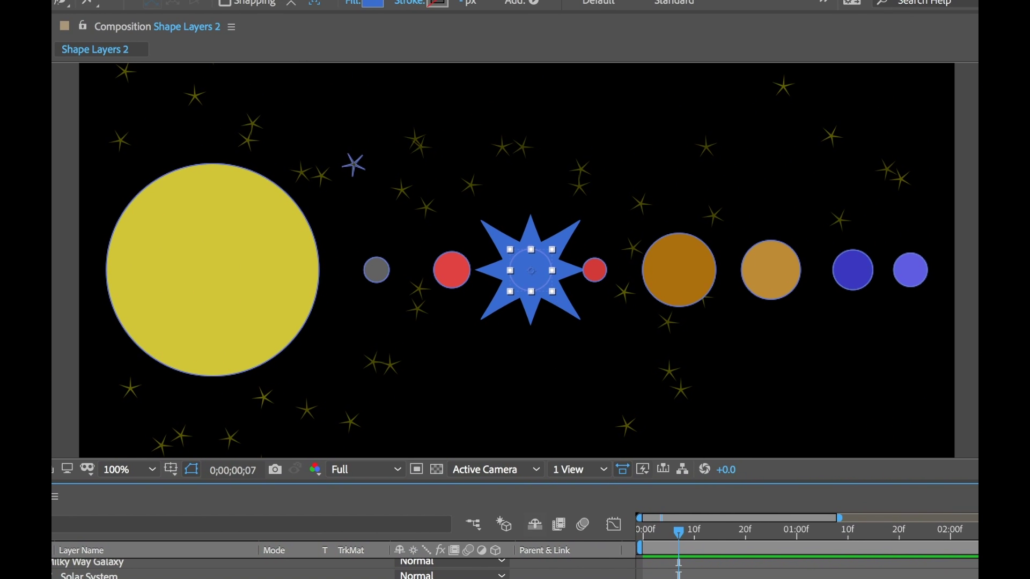
pyautogui.hotkey('ctrl', 'a')
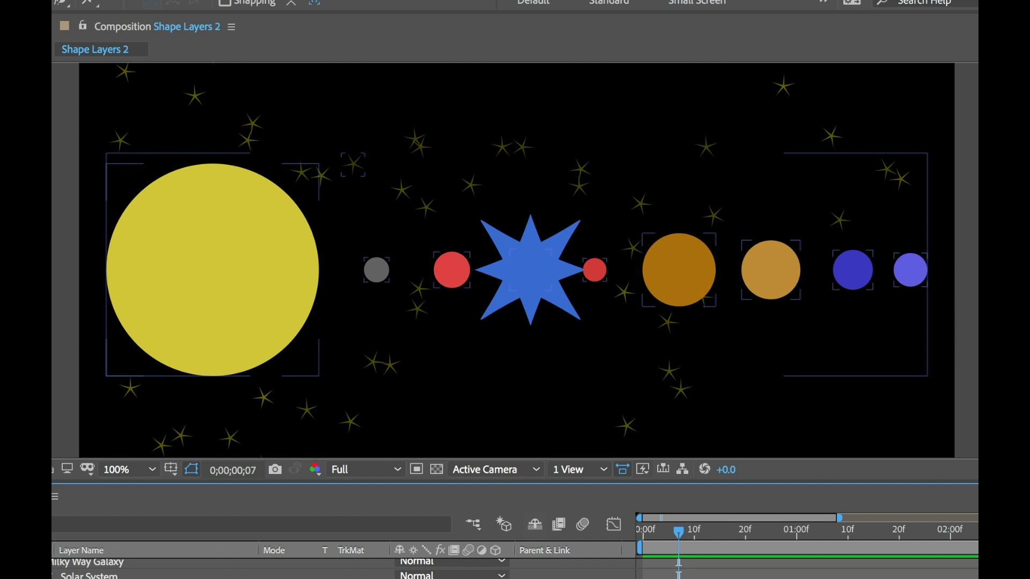